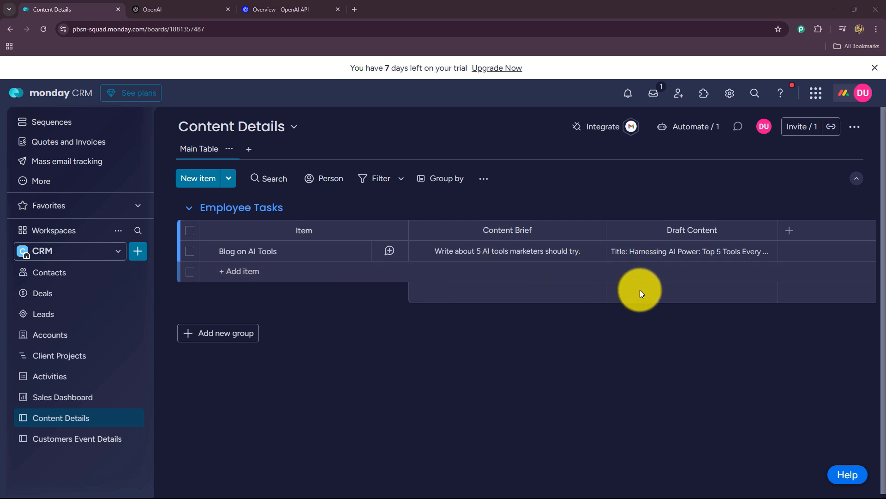
pyautogui.click(265, 7)
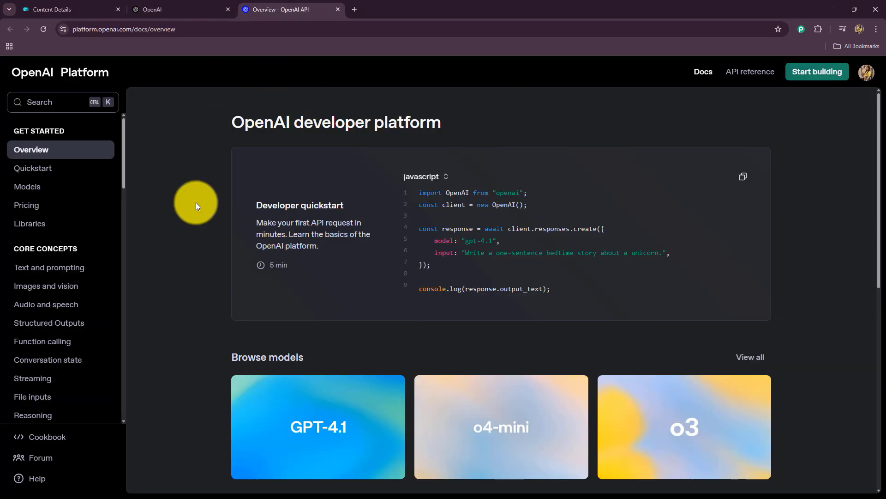
pyautogui.click(73, 7)
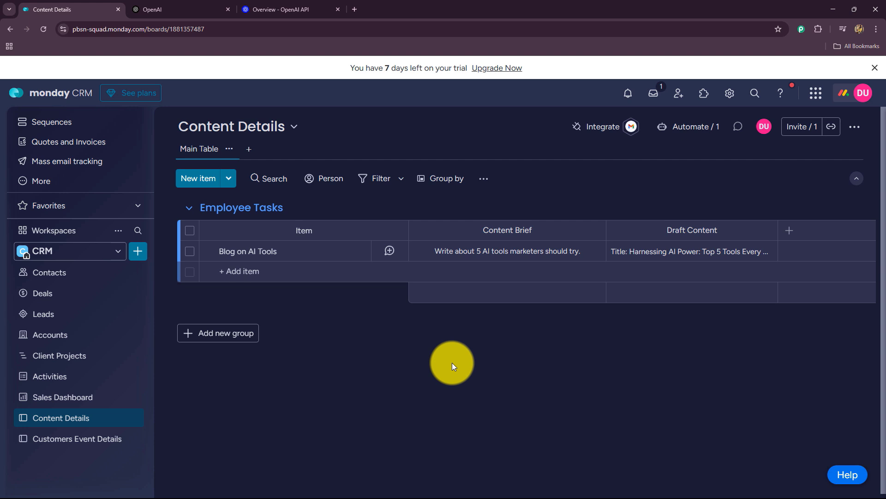
# - Add an item "Product Description" to the Employee Tasks group with the content brief "Describe a new eco-friendly water bottle."
pyautogui.click(266, 271)
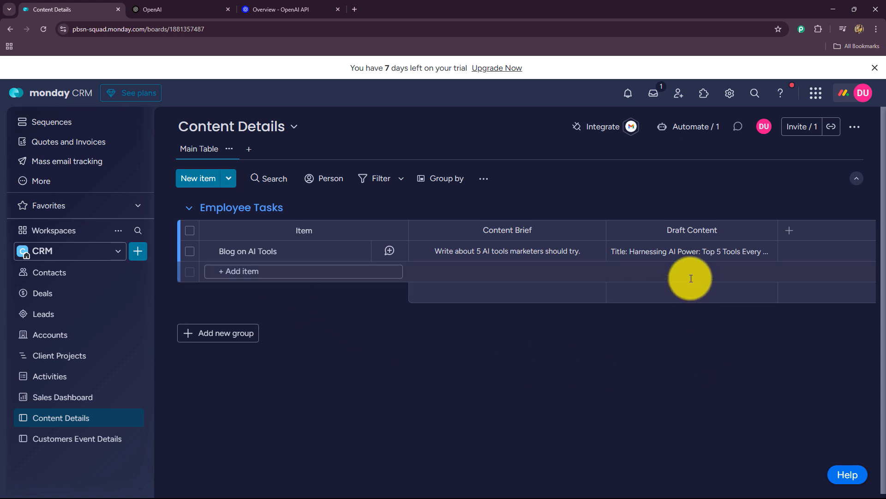
pyautogui.click(235, 269)
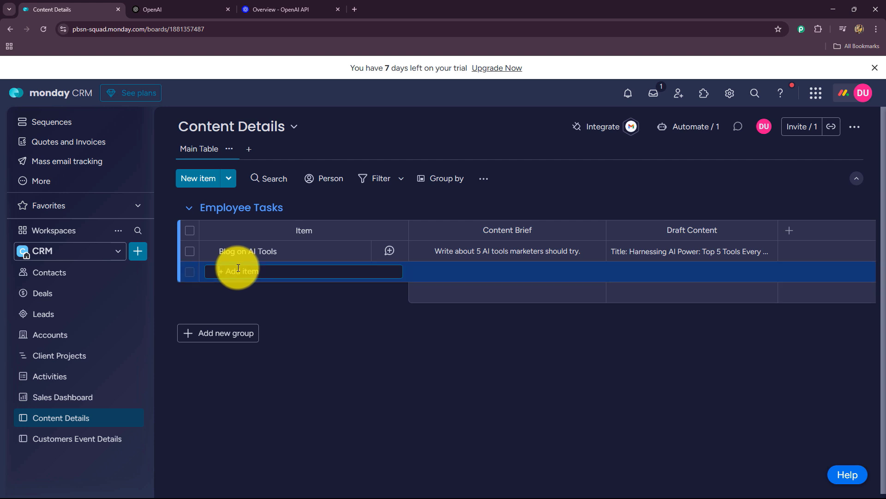
pyautogui.write('Product Description')
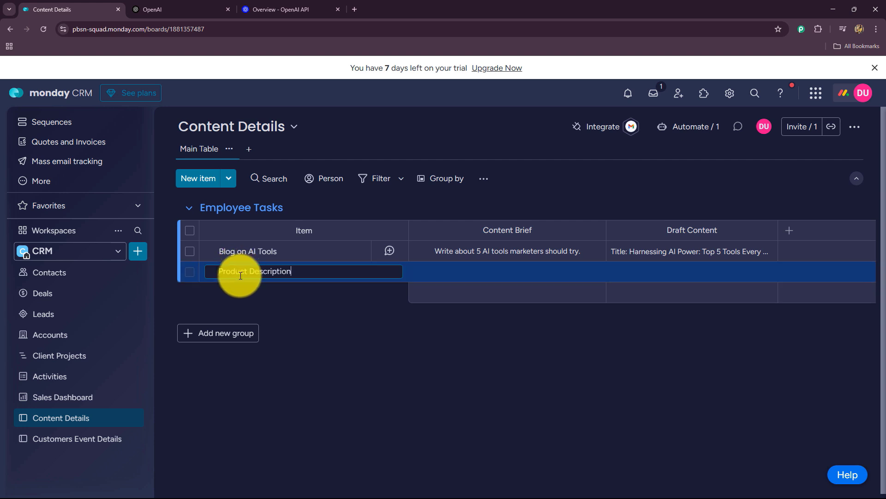
pyautogui.press('Return')
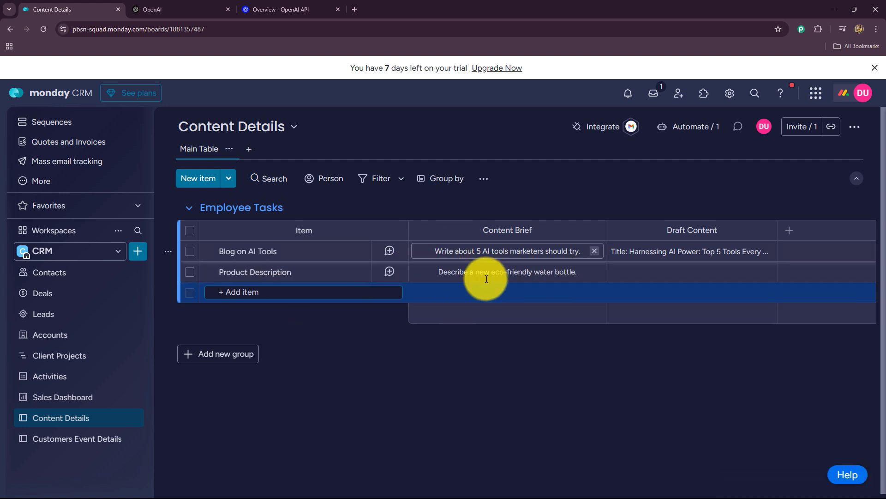
# - Fill the Product Description item's Draft Content with the "Revolutionary Face Illuminating Serum" text and read it through
pyautogui.click(670, 275)
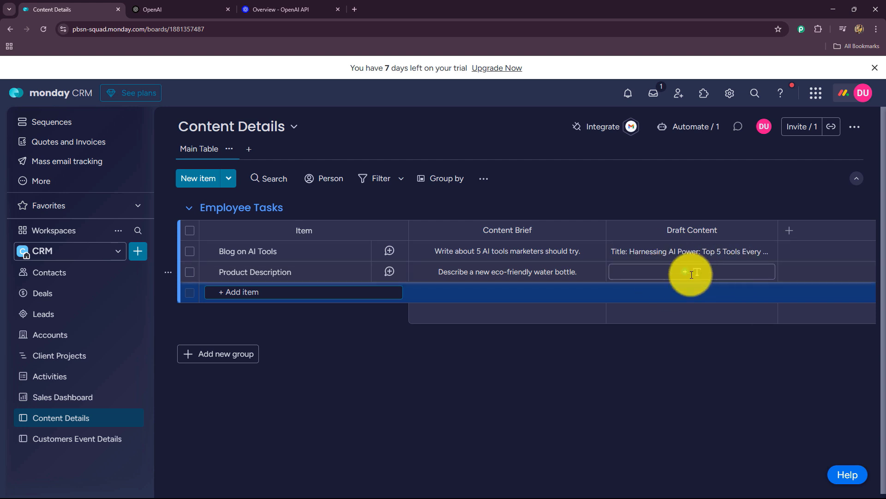
pyautogui.hotkey('ctrl', 'v')
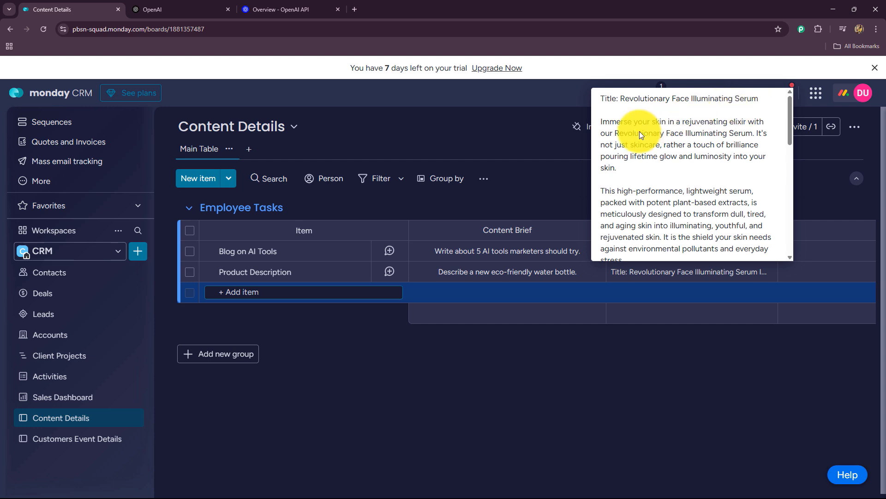
pyautogui.scroll(-5, 642, 135)
pyautogui.scroll(5, 647, 153)
pyautogui.click(639, 341)
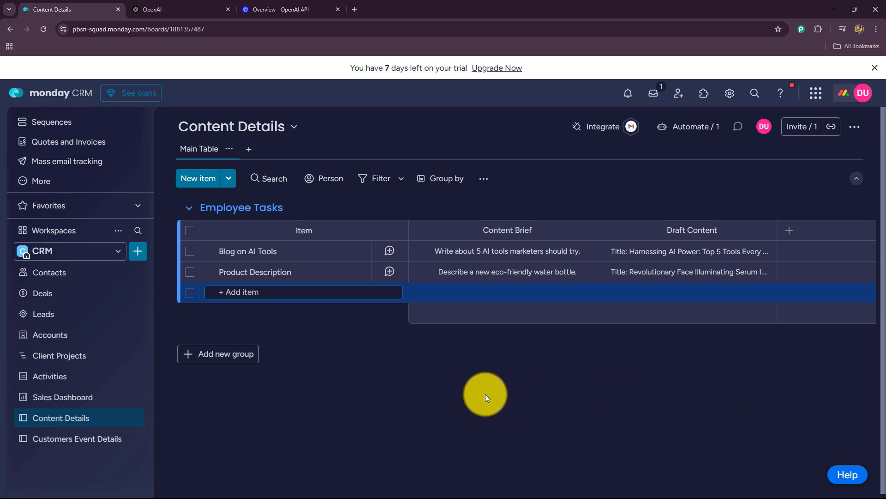
# - Delete the Blog on AI Tools and Product Description items from the Employee Tasks group
pyautogui.click(189, 250)
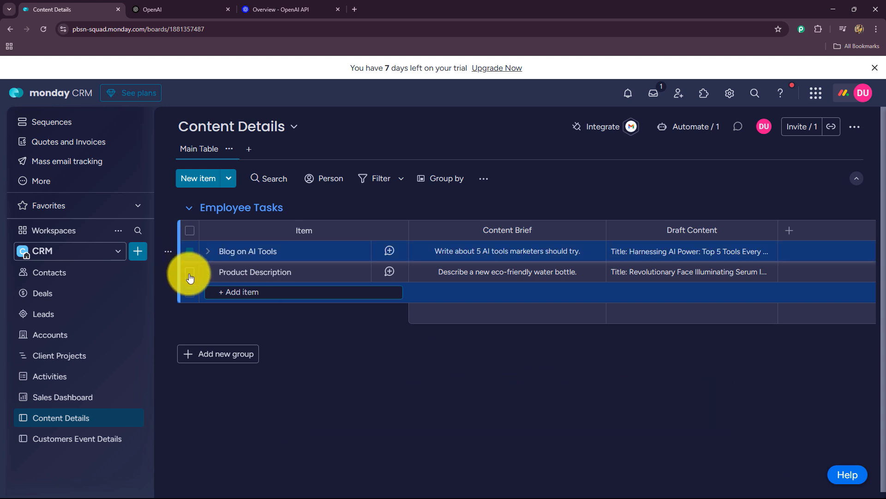
pyautogui.click(189, 272)
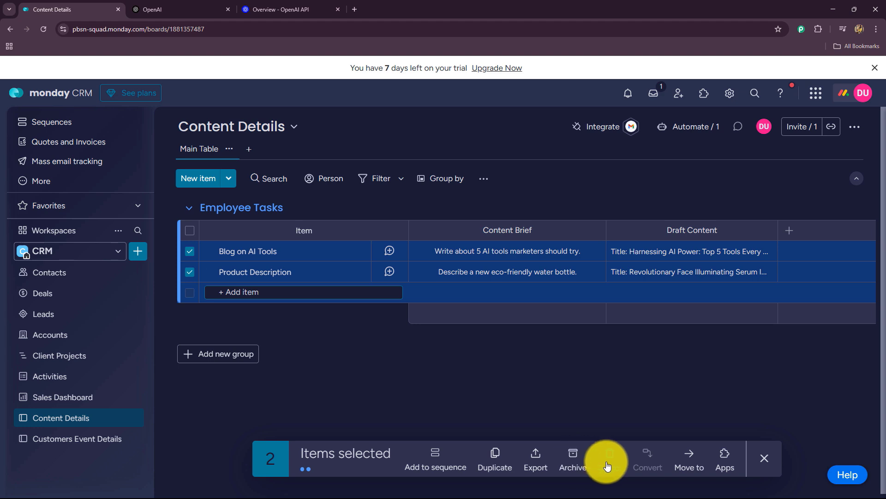
pyautogui.click(600, 446)
pyautogui.click(557, 302)
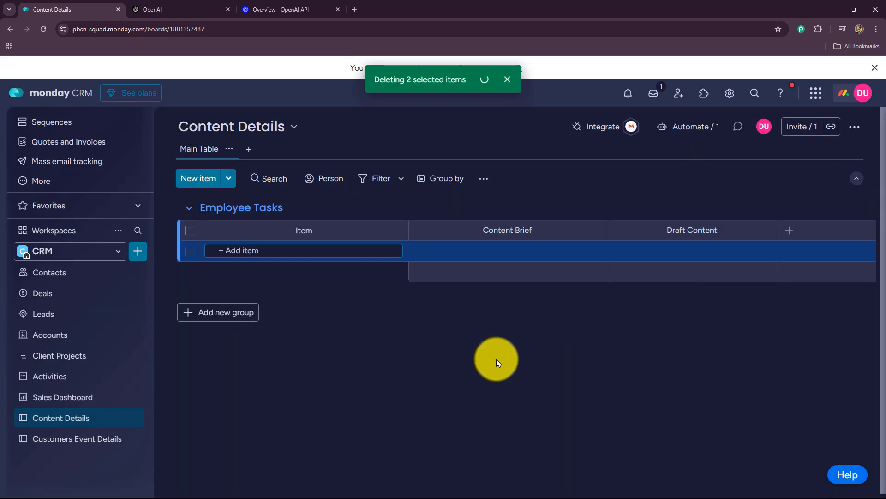
# - Open pabbly.com/connect in a new browser tab and look over the Pabbly Connect landing page
pyautogui.click(355, 9)
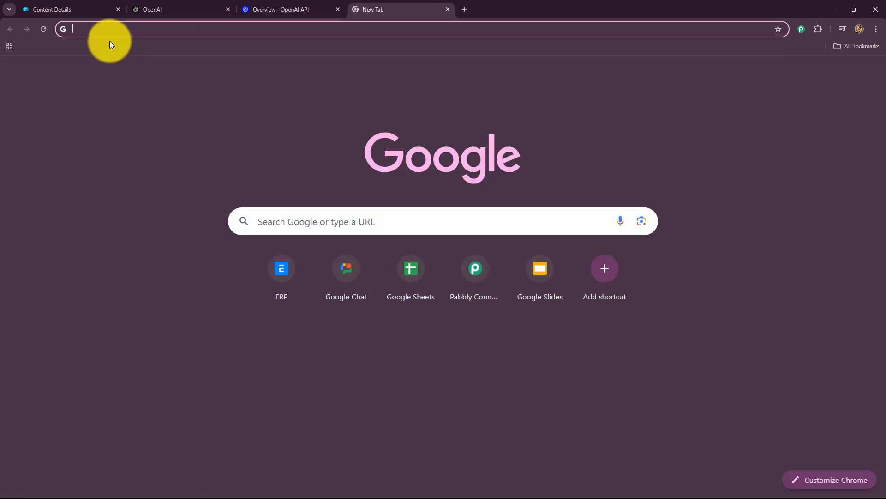
pyautogui.write('pabbly.com/connect')
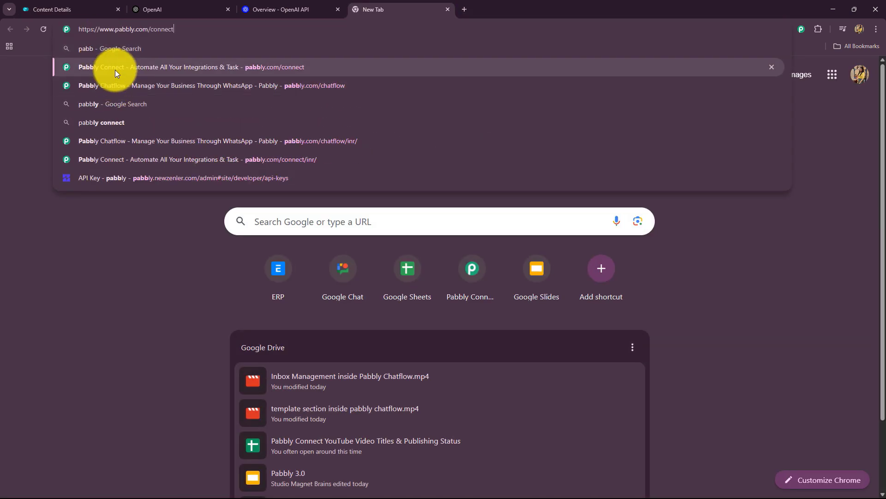
pyautogui.click(115, 70)
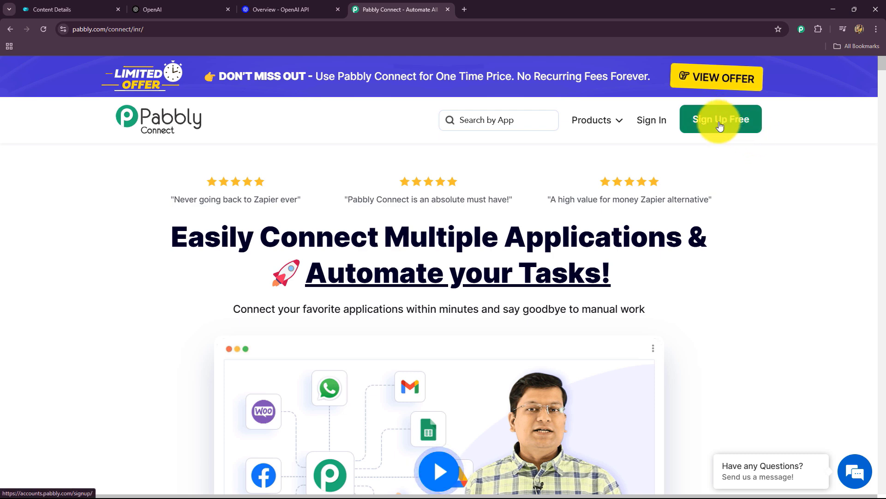
pyautogui.moveTo(126, 237); pyautogui.dragTo(628, 272)
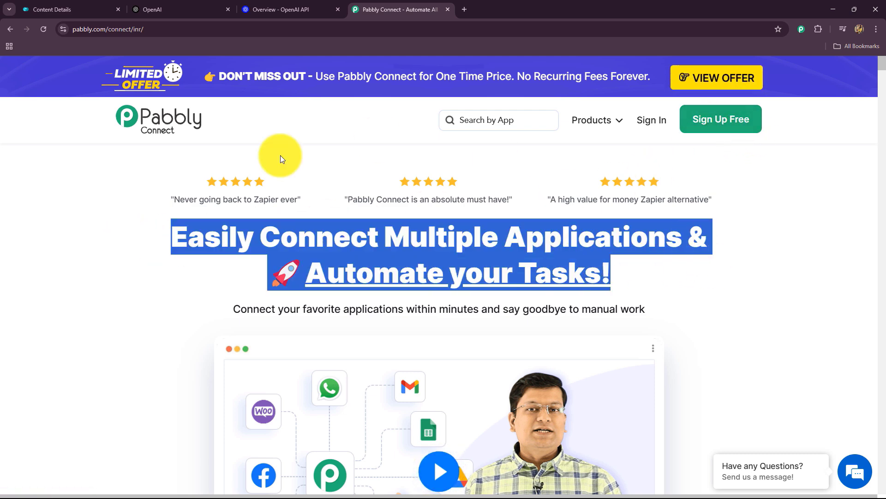
pyautogui.click(231, 290)
pyautogui.scroll(-8, 229, 289)
pyautogui.scroll(-8, 229, 289)
pyautogui.scroll(16, 188, 360)
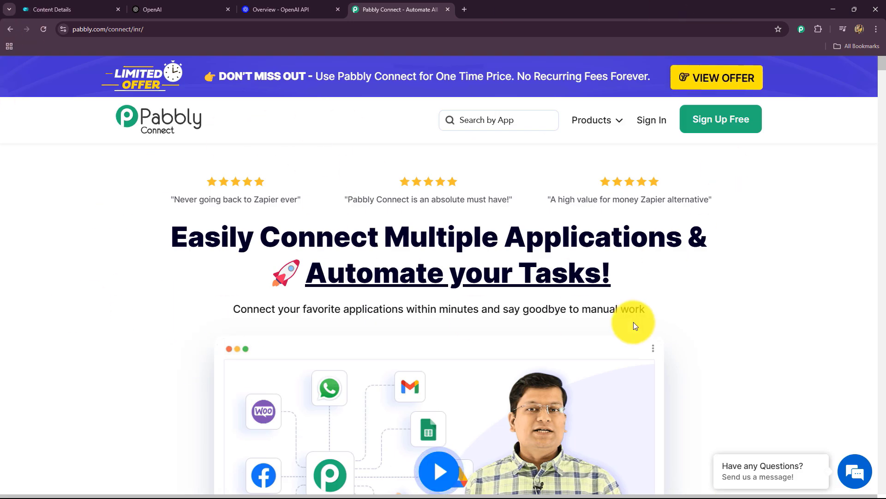
# - Sign in to Pabbly and open the Pabbly Connect dashboard from the list of apps
pyautogui.click(652, 121)
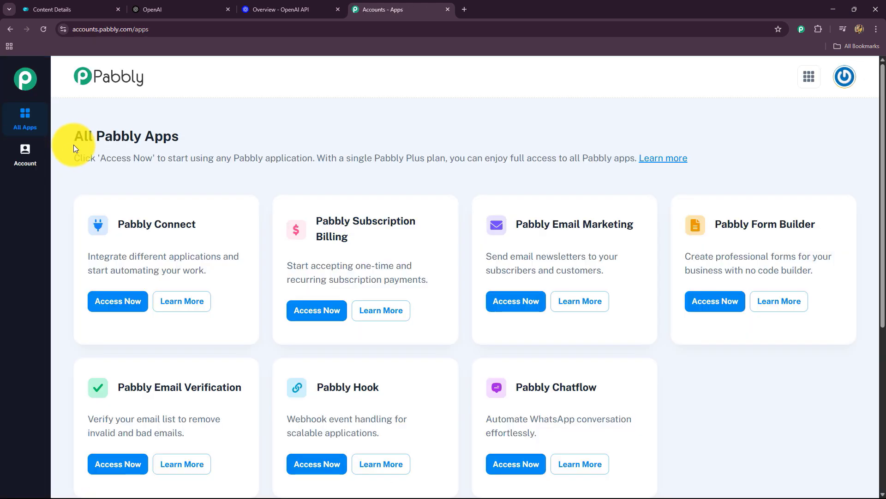
pyautogui.moveTo(73, 145); pyautogui.dragTo(128, 155)
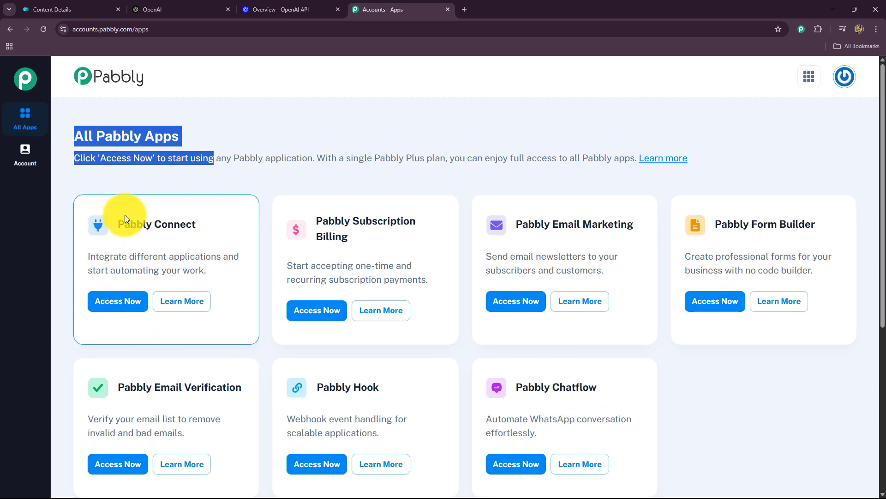
pyautogui.moveTo(125, 225); pyautogui.dragTo(154, 226)
pyautogui.click(107, 307)
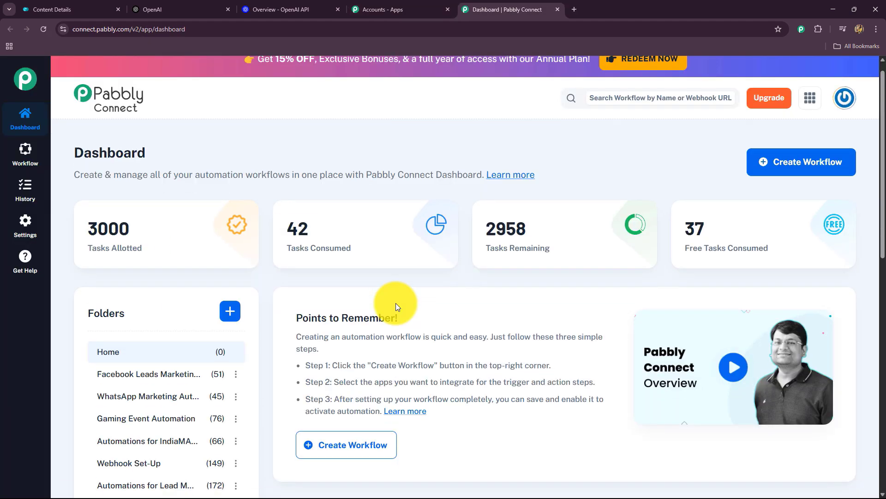
# - Start a new workflow from the dashboard and name it "Update Monday.com Item using AI Agent"
pyautogui.scroll(-6, 395, 303)
pyautogui.scroll(-4, 395, 303)
pyautogui.scroll(12, 395, 303)
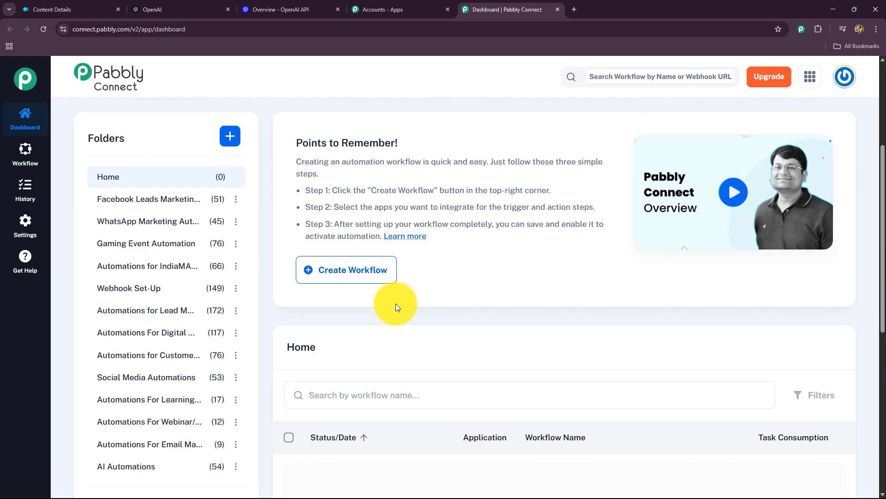
pyautogui.scroll(-4, 395, 304)
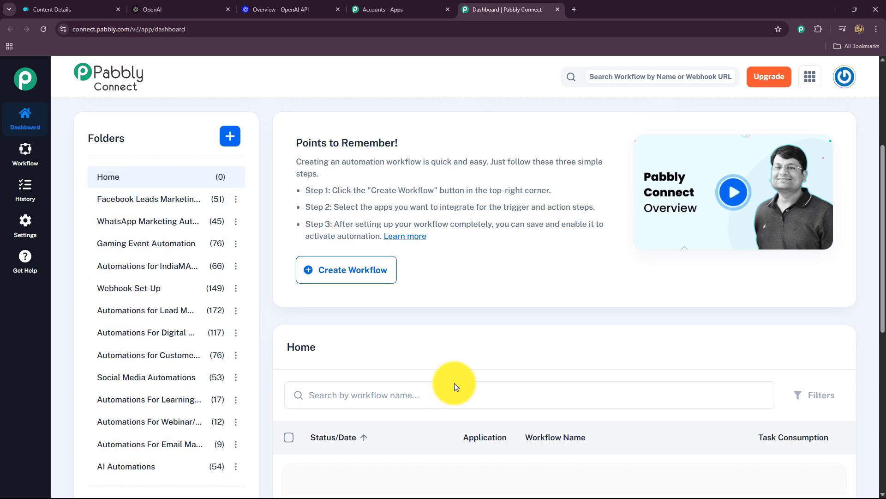
pyautogui.scroll(4, 466, 375)
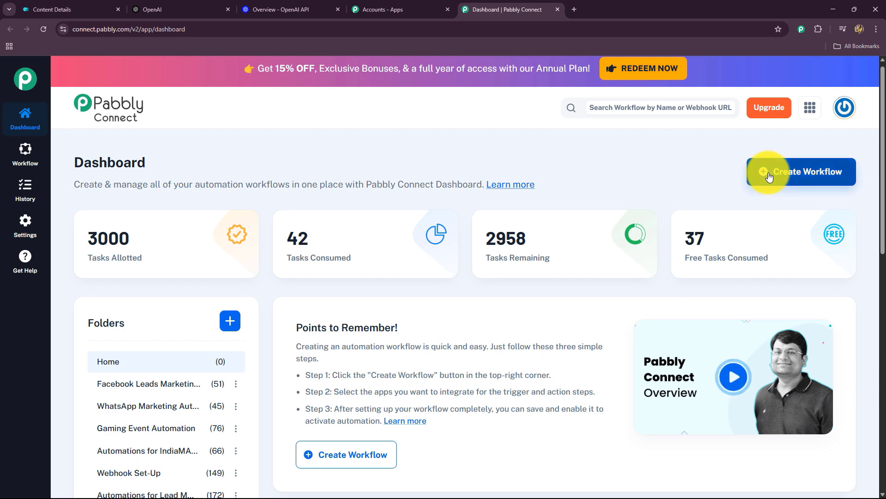
pyautogui.click(765, 174)
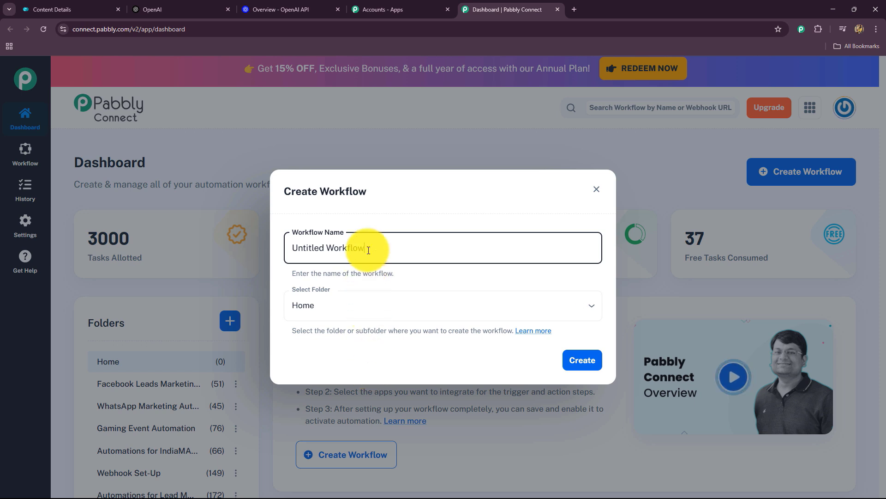
pyautogui.moveTo(368, 248); pyautogui.dragTo(281, 248)
pyautogui.press('BackSpace')
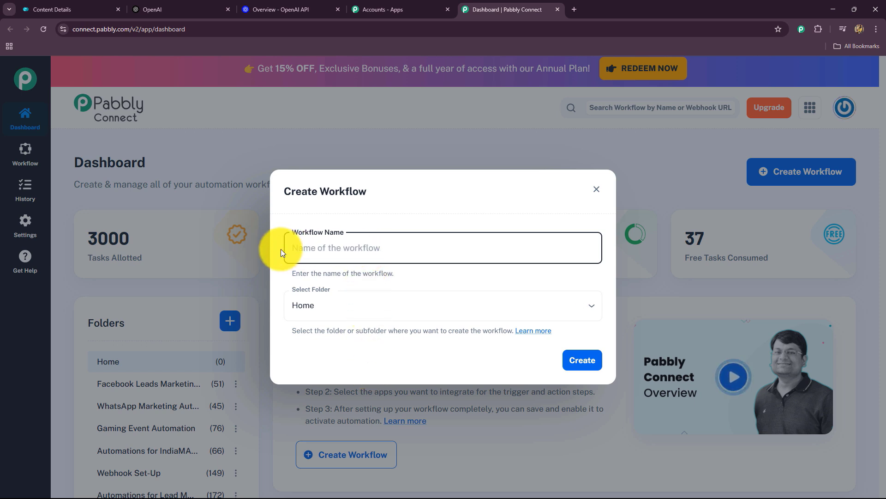
pyautogui.write('Update Monday.com Item using AI Agent')
pyautogui.moveTo(294, 248); pyautogui.dragTo(467, 248)
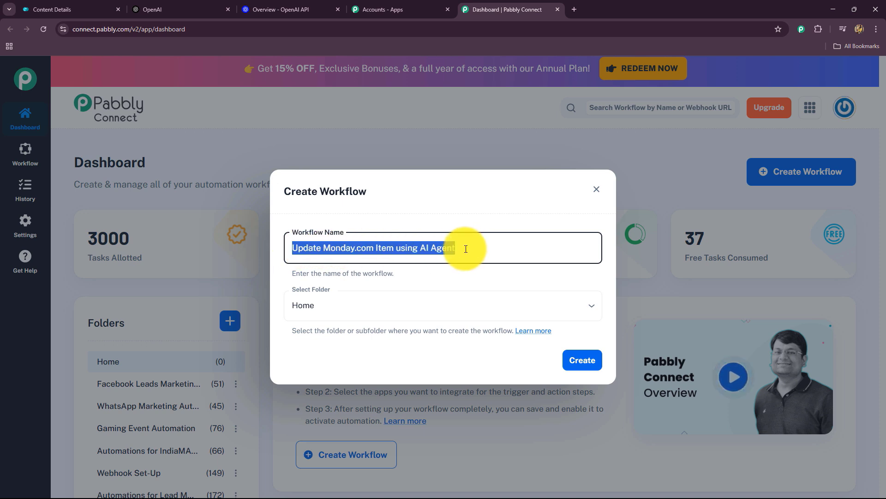
# - Choose the AI Automations folder for the new workflow and create it
pyautogui.click(345, 308)
pyautogui.scroll(-3, 340, 255)
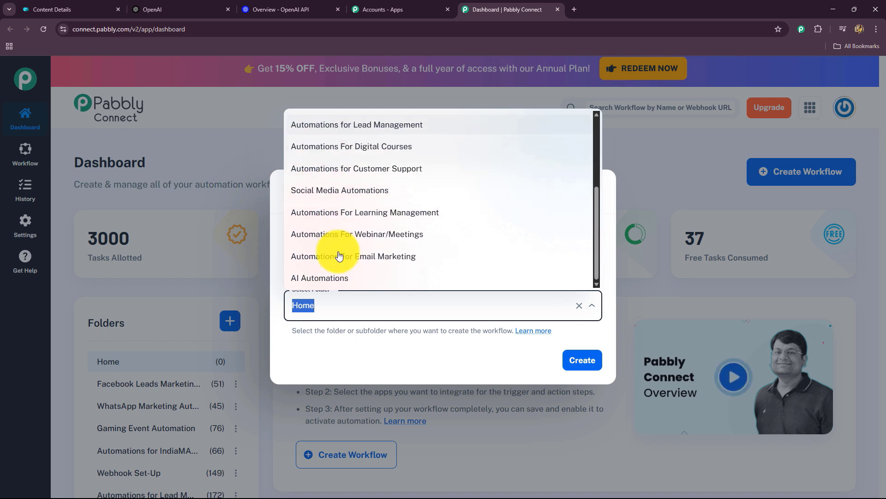
pyautogui.scroll(5, 339, 253)
pyautogui.scroll(-2, 332, 249)
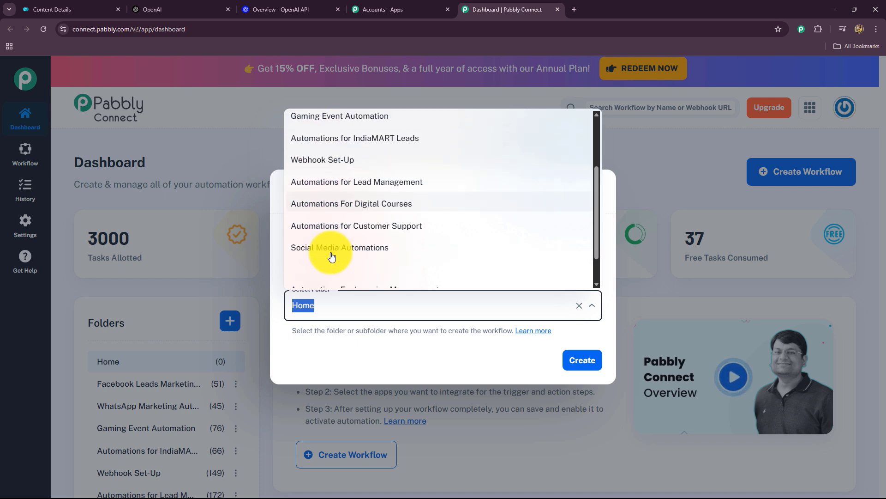
pyautogui.scroll(-2, 332, 256)
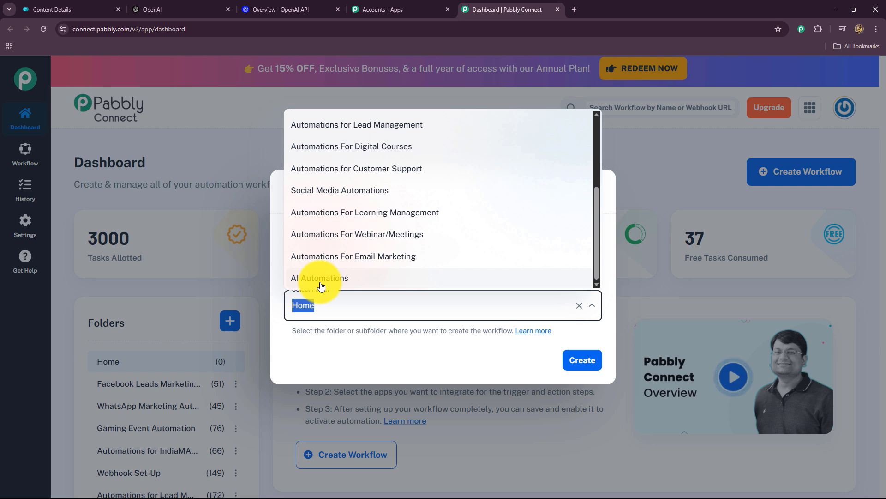
pyautogui.click(322, 279)
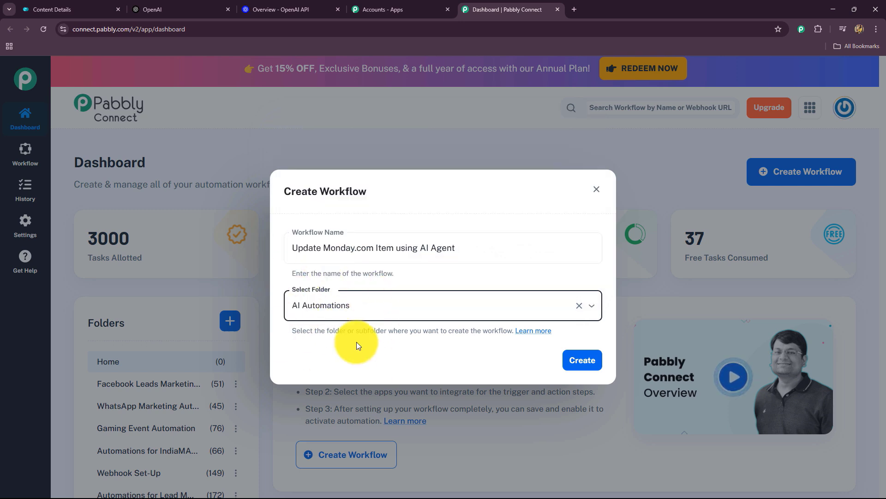
pyautogui.click(298, 310)
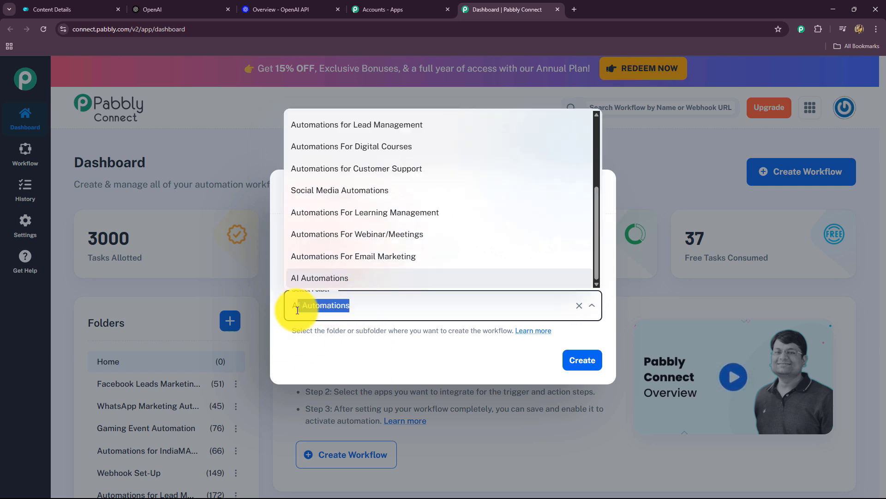
pyautogui.click(586, 358)
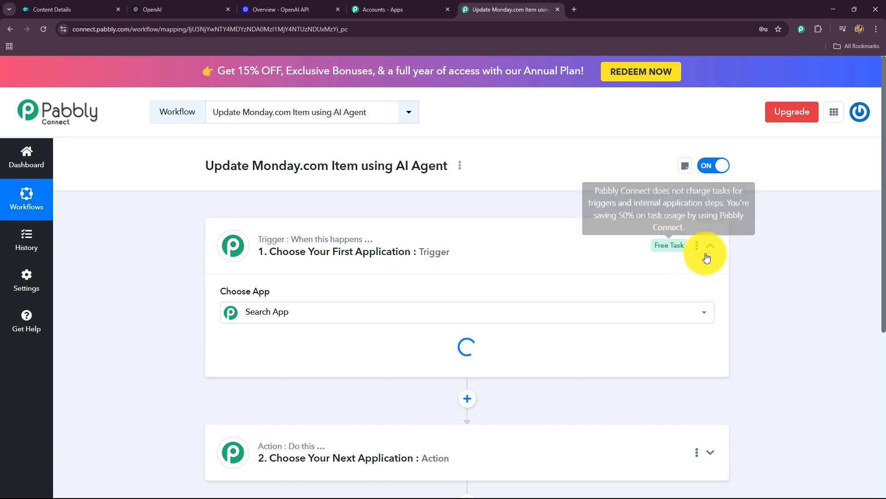
# - Collapse the workflow's trigger step, check the Content Details board in monday.com and return to the workflow
pyautogui.click(711, 248)
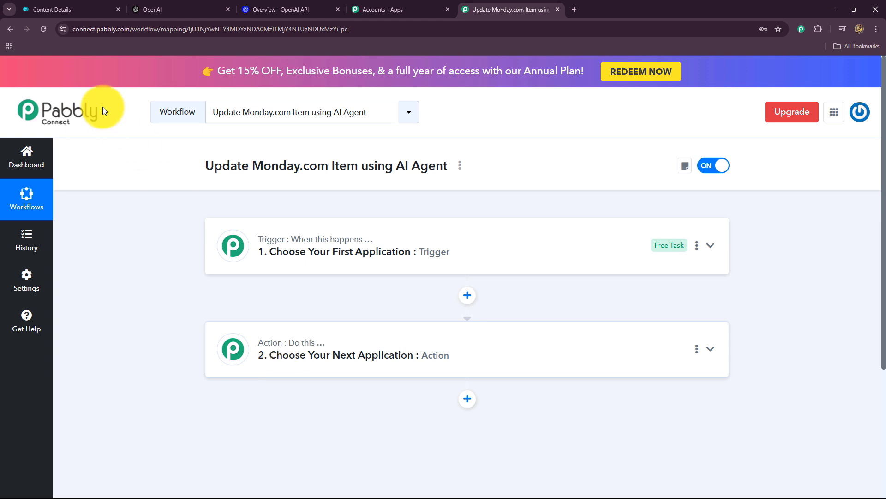
pyautogui.click(69, 9)
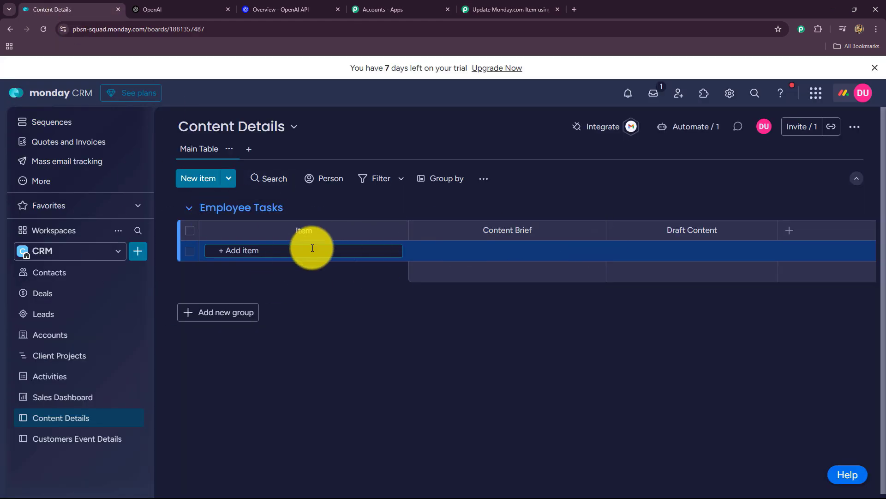
pyautogui.click(515, 13)
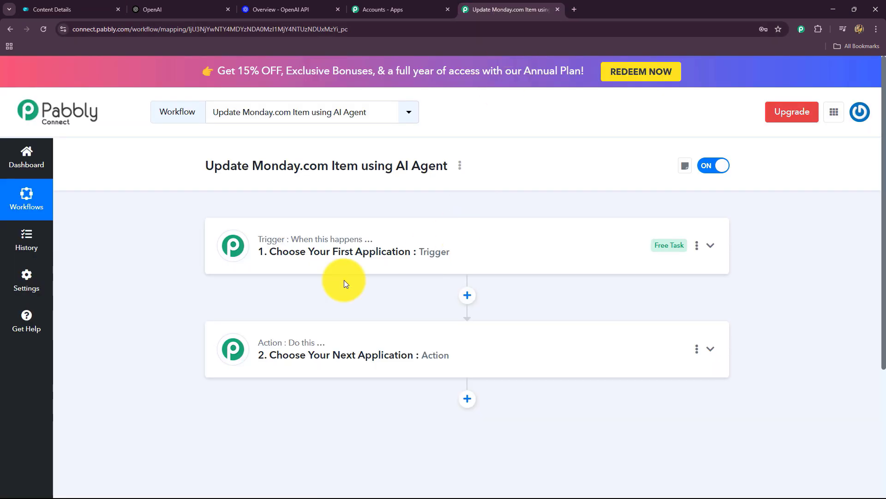
# - Choose Monday.com as the trigger application for the workflow's first step
pyautogui.click(65, 8)
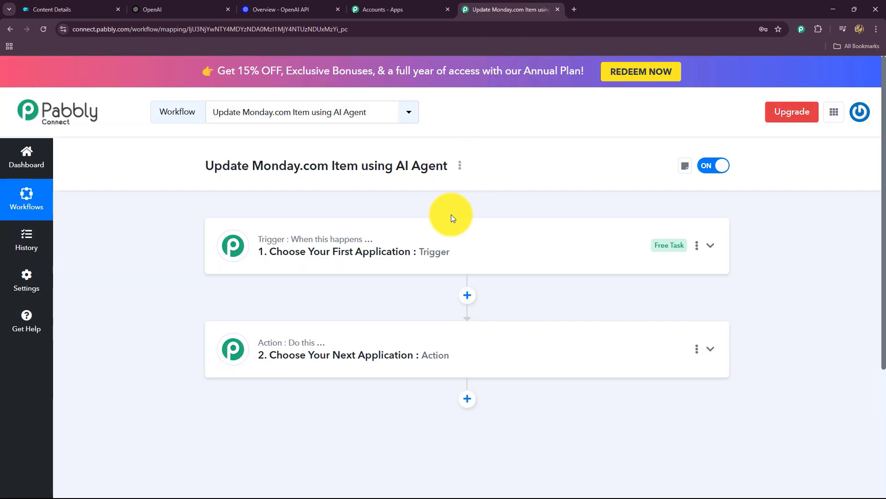
pyautogui.click(500, 15)
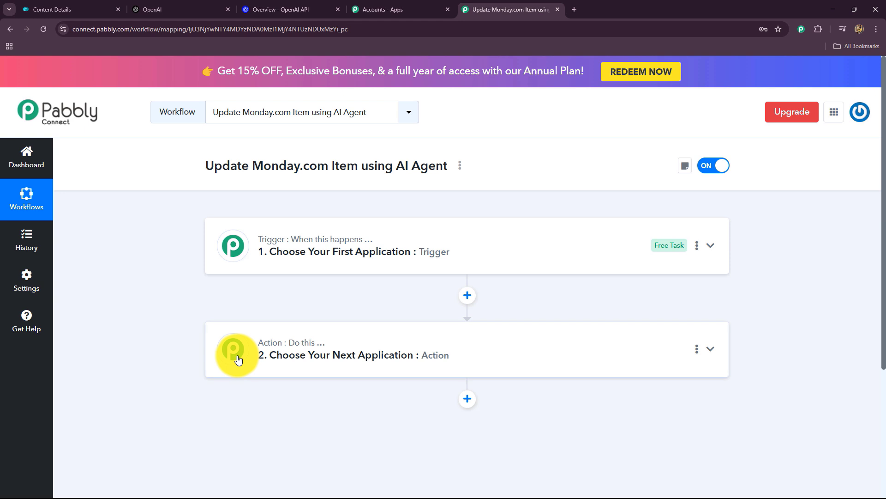
pyautogui.click(238, 248)
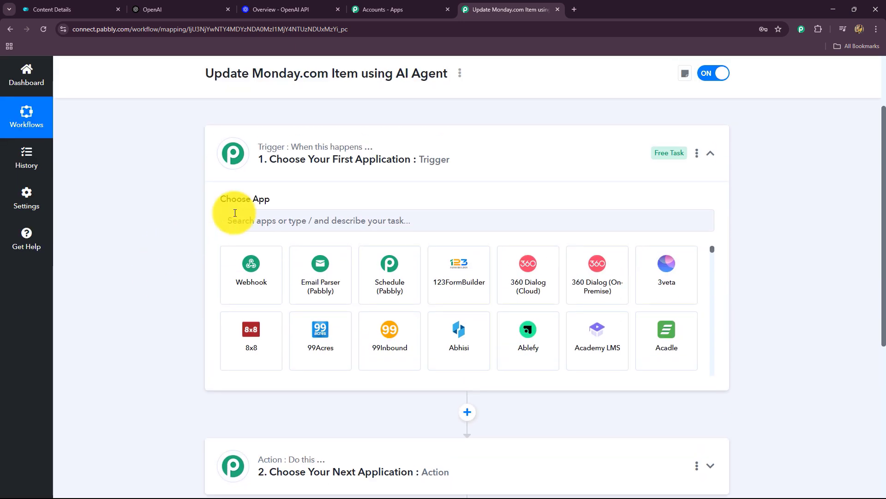
pyautogui.click(251, 218)
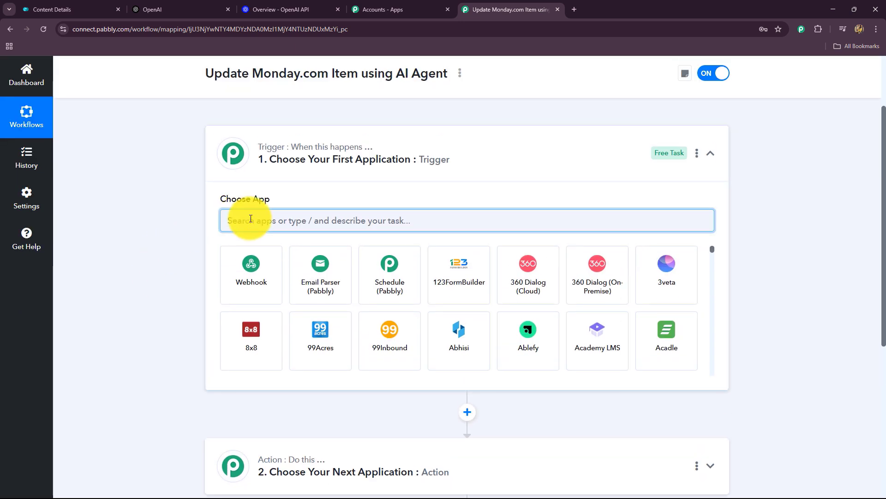
pyautogui.write('Mon')
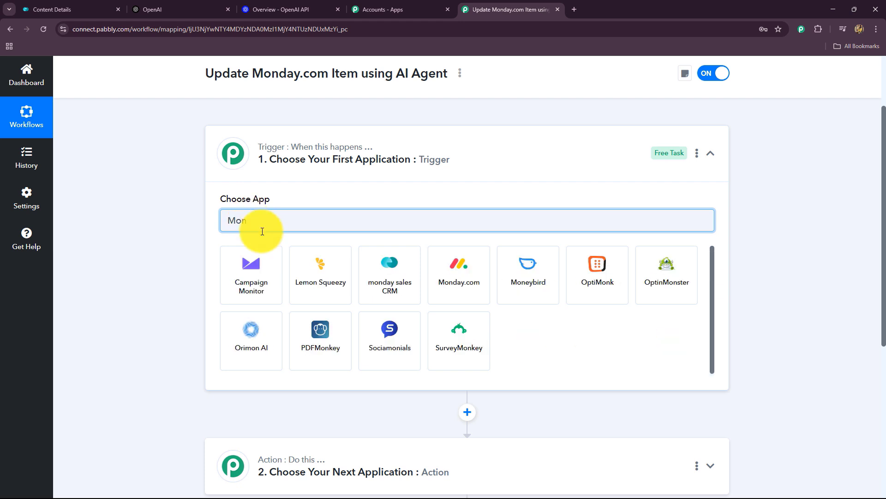
pyautogui.click(459, 276)
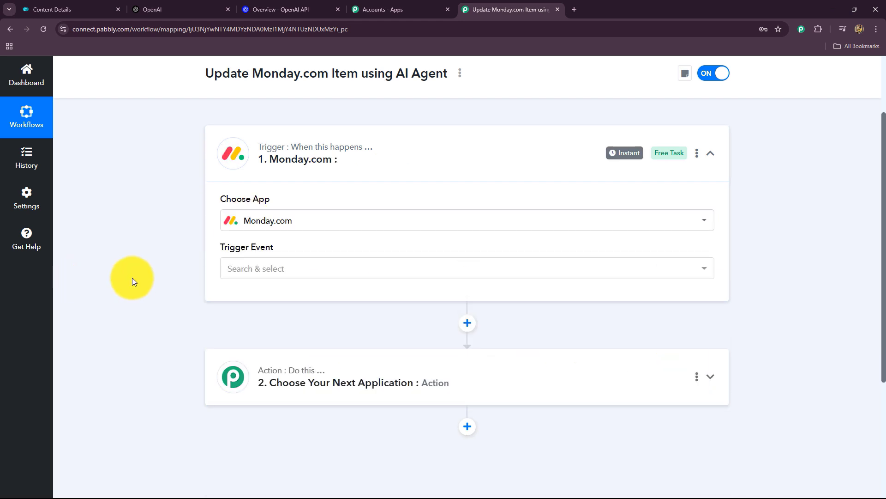
# - Set the Monday.com trigger event to New Item in Board, checking the Content Details board before choosing
pyautogui.click(291, 268)
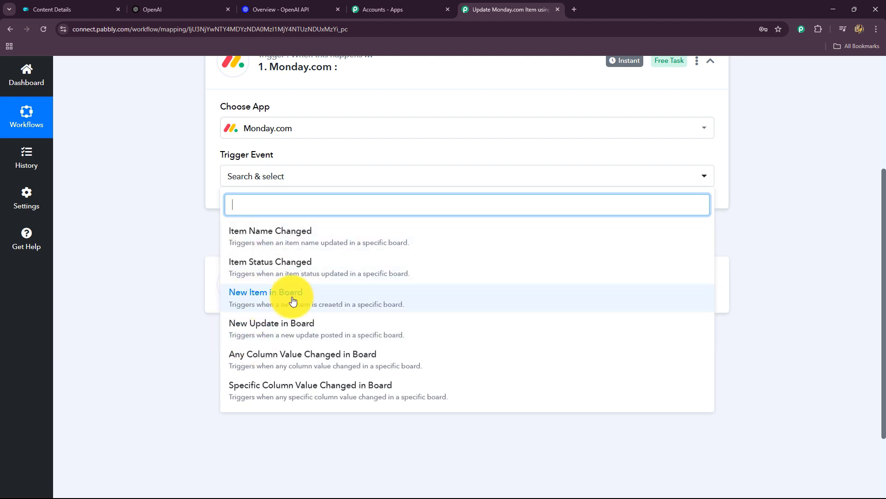
pyautogui.click(60, 10)
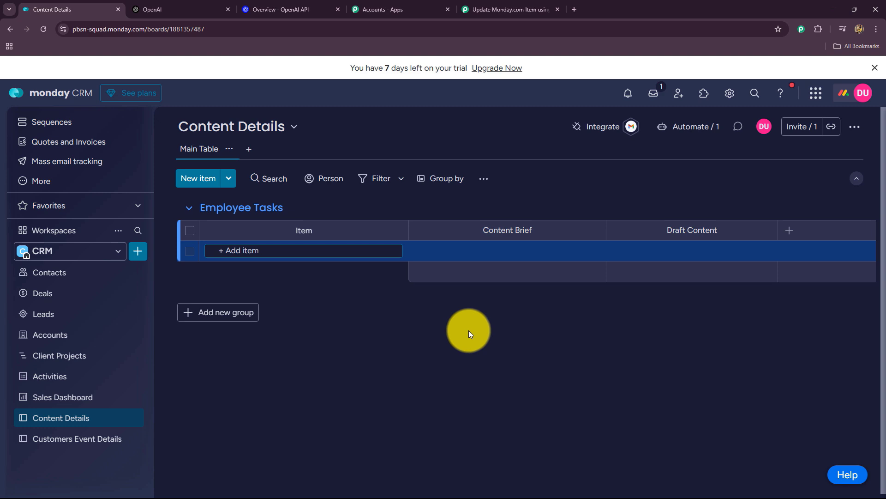
pyautogui.click(506, 10)
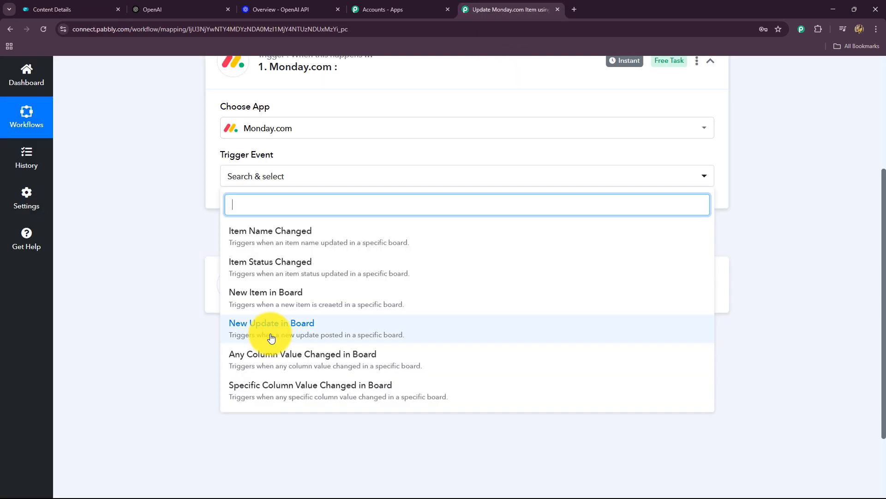
pyautogui.click(293, 303)
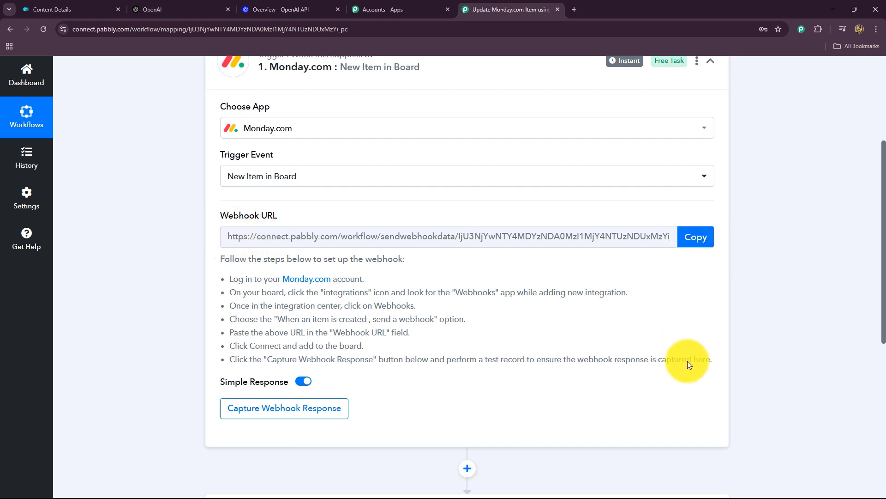
# - Read through the webhook setup instructions in the trigger step and copy the webhook URL
pyautogui.moveTo(687, 360); pyautogui.dragTo(226, 276)
pyautogui.click(176, 257)
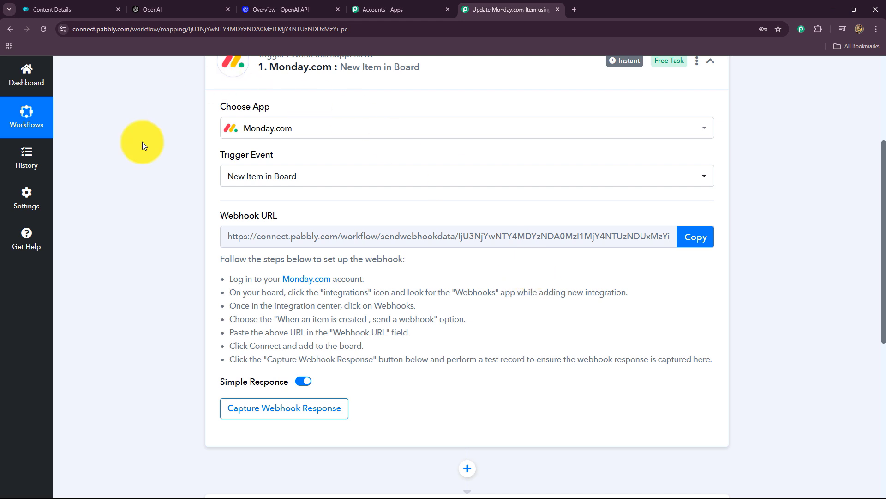
pyautogui.click(696, 236)
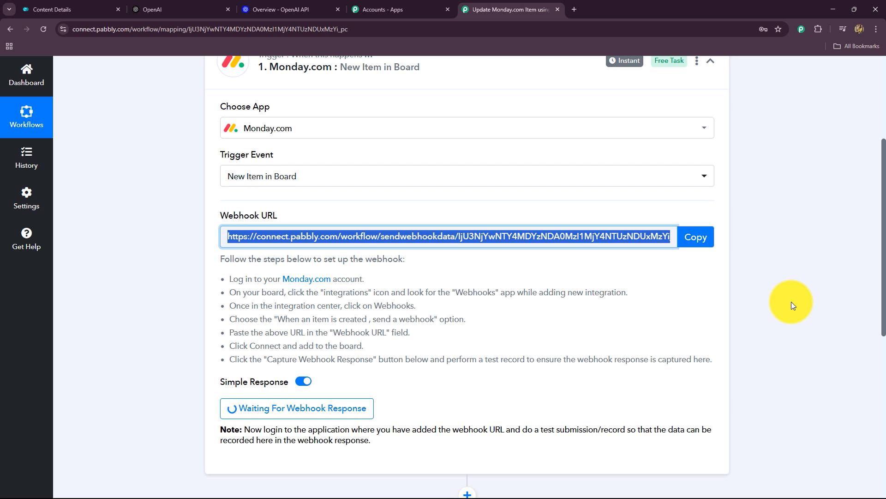
# - On monday.com's Content Details board, open the Webhooks integration and use the "When an item is created, send a webhook" template
pyautogui.click(43, 5)
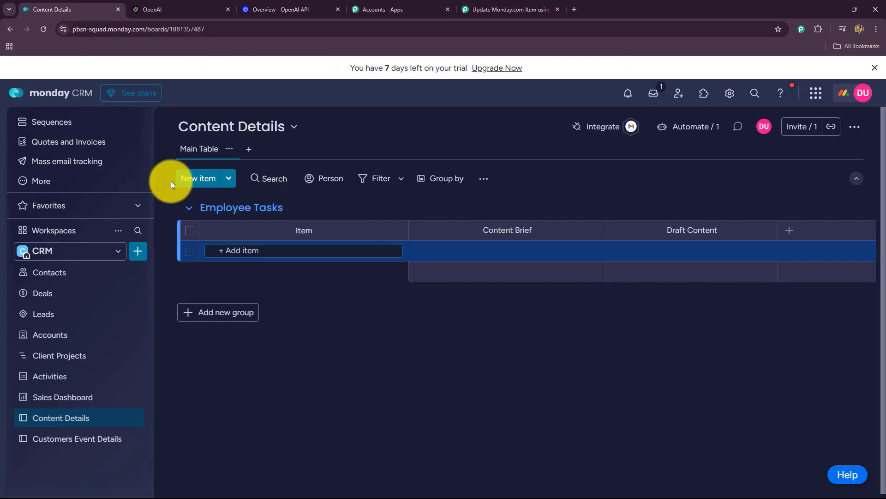
pyautogui.click(874, 67)
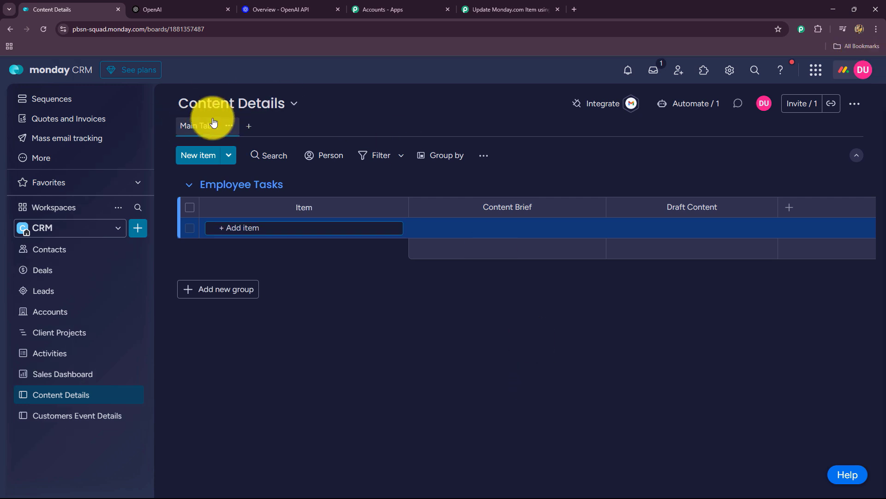
pyautogui.click(609, 104)
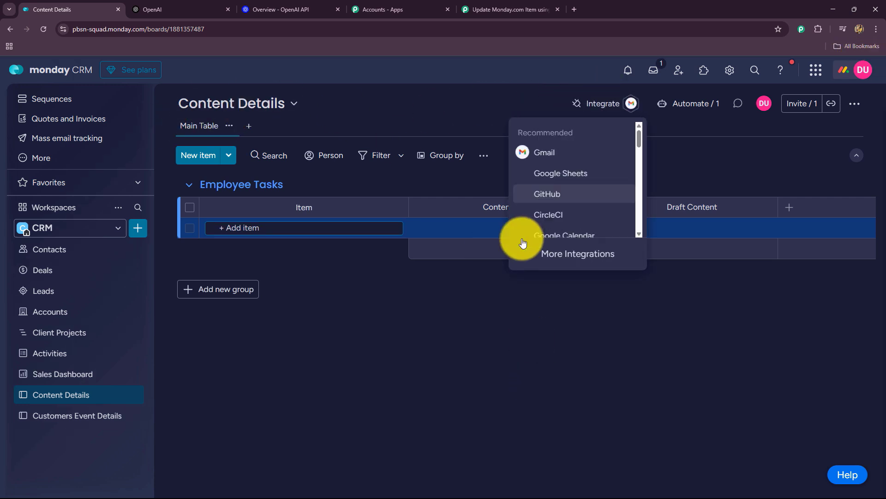
pyautogui.click(552, 259)
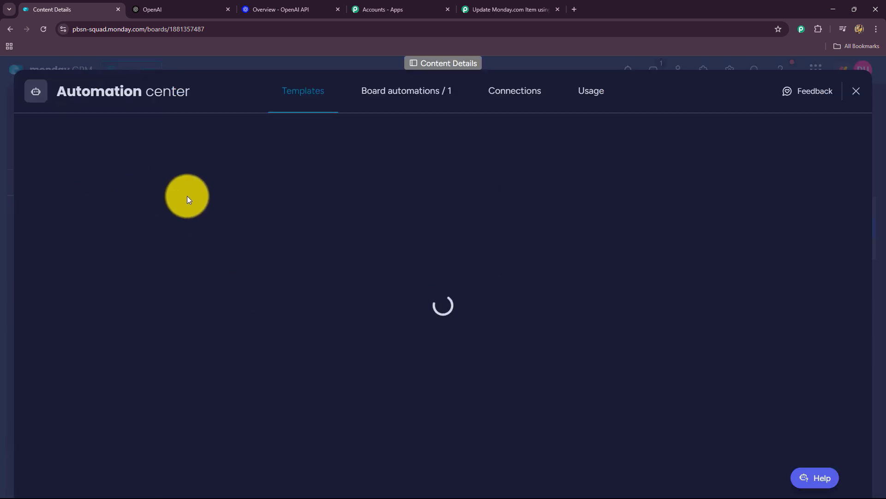
pyautogui.click(243, 287)
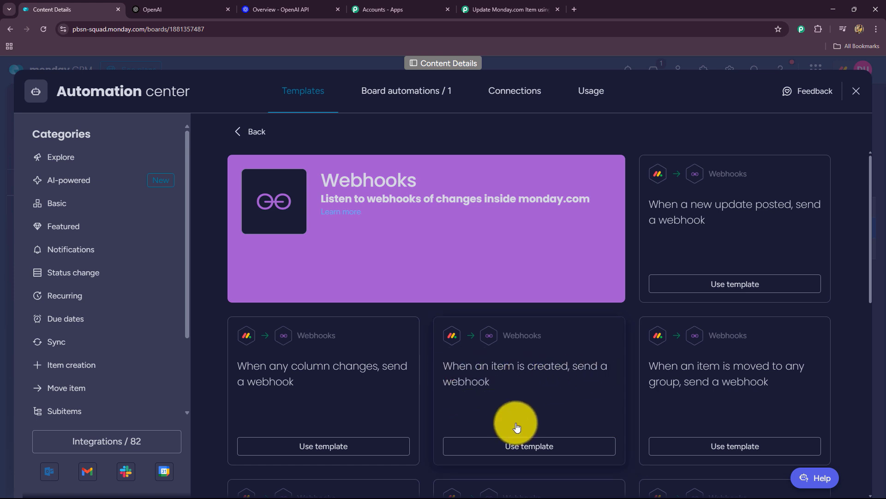
pyautogui.click(508, 437)
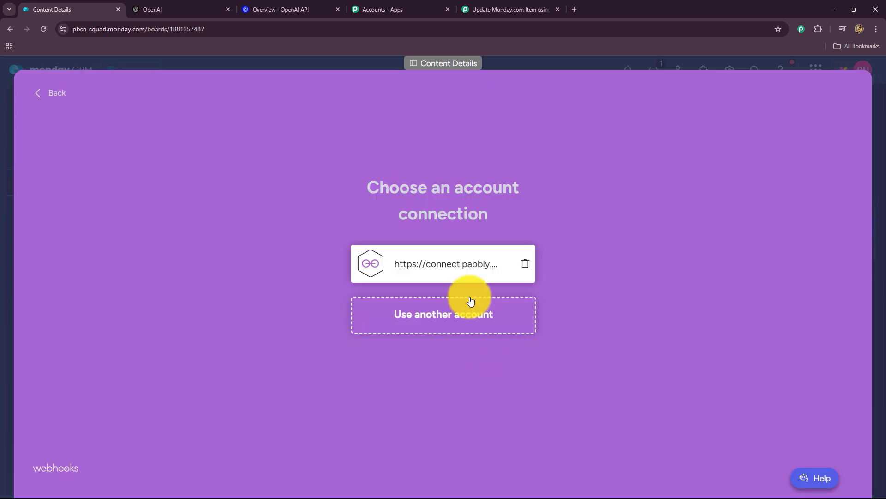
# - Replace the saved webhook connection with one using the copied Pabbly webhook URL and create the automation
pyautogui.click(525, 267)
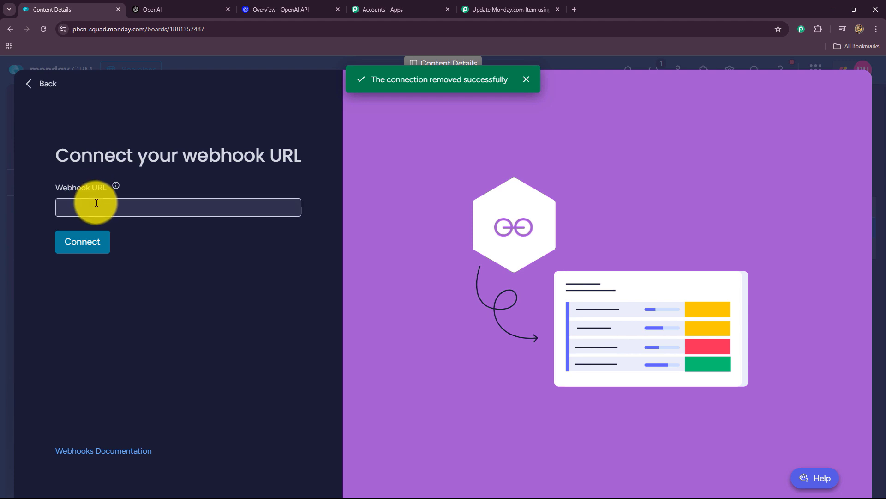
pyautogui.click(96, 202)
pyautogui.hotkey('ctrl', 'v')
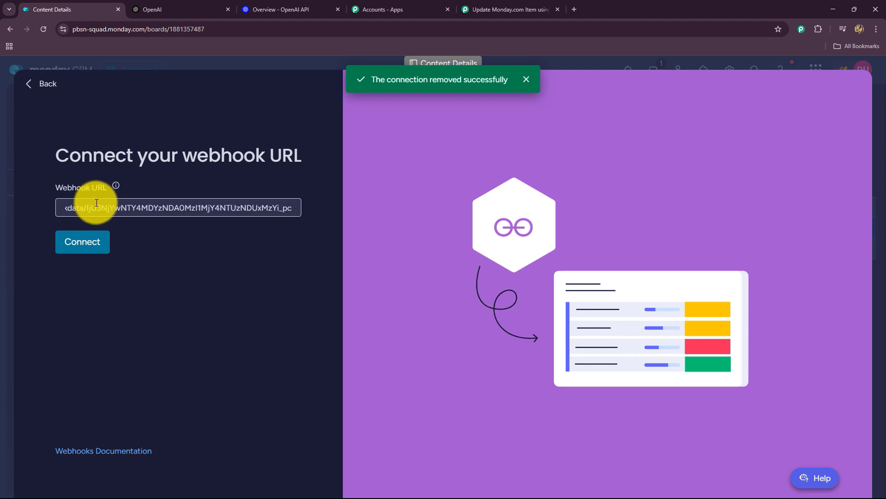
pyautogui.click(86, 247)
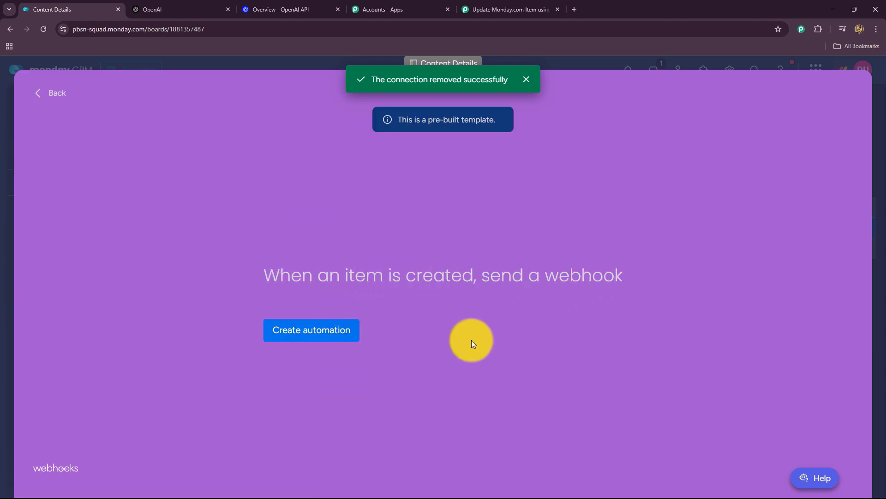
pyautogui.click(298, 335)
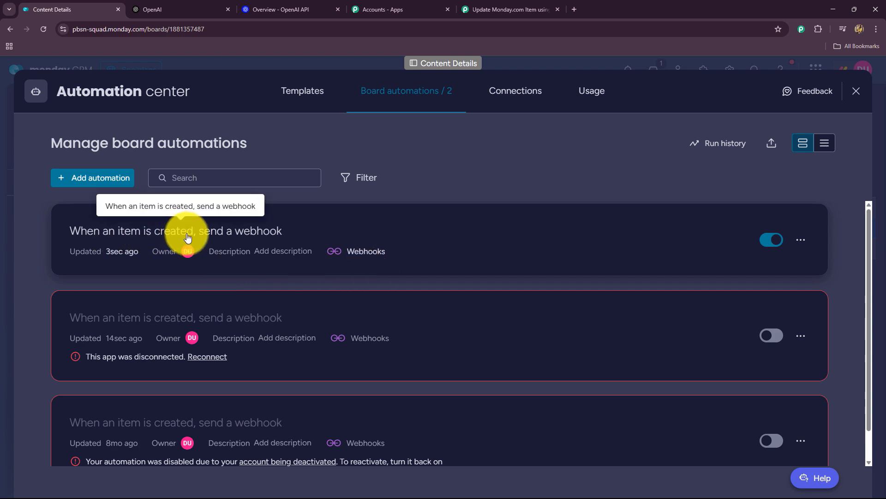
# - Read the test submission note in the Pabbly trigger step and compare it with the board's automation list
pyautogui.click(478, 9)
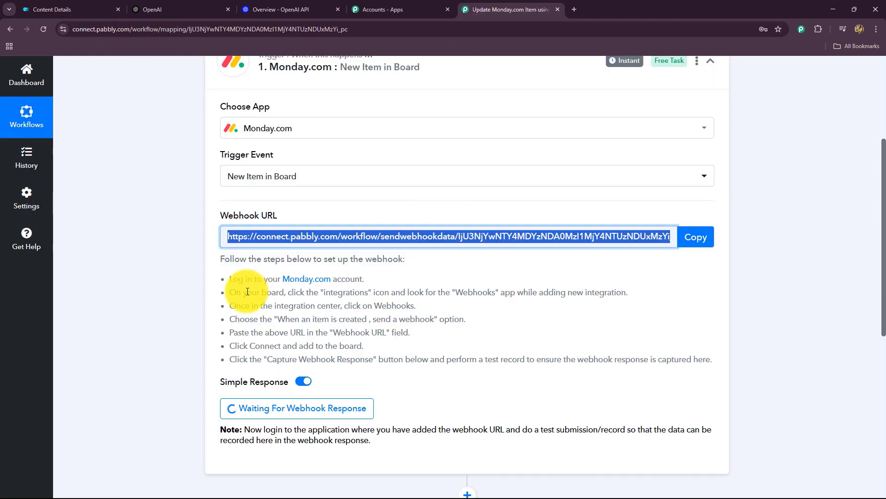
pyautogui.scroll(-5, 221, 287)
pyautogui.scroll(5, 190, 281)
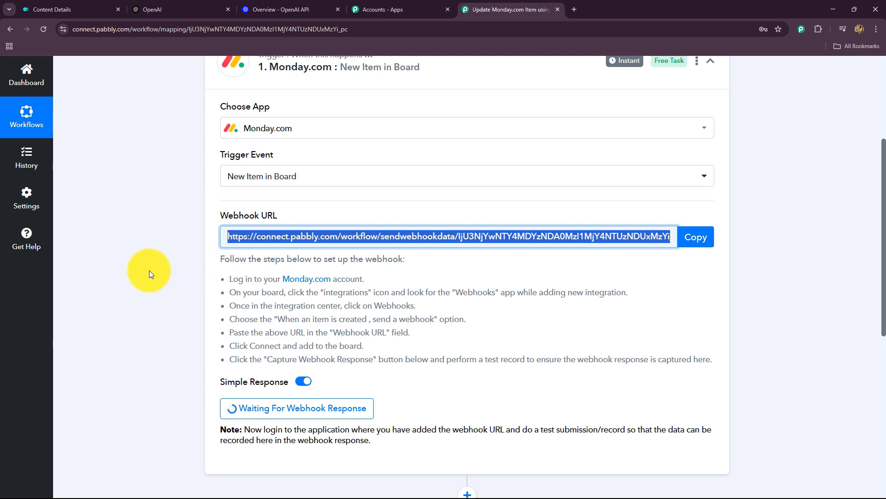
pyautogui.scroll(-2, 149, 270)
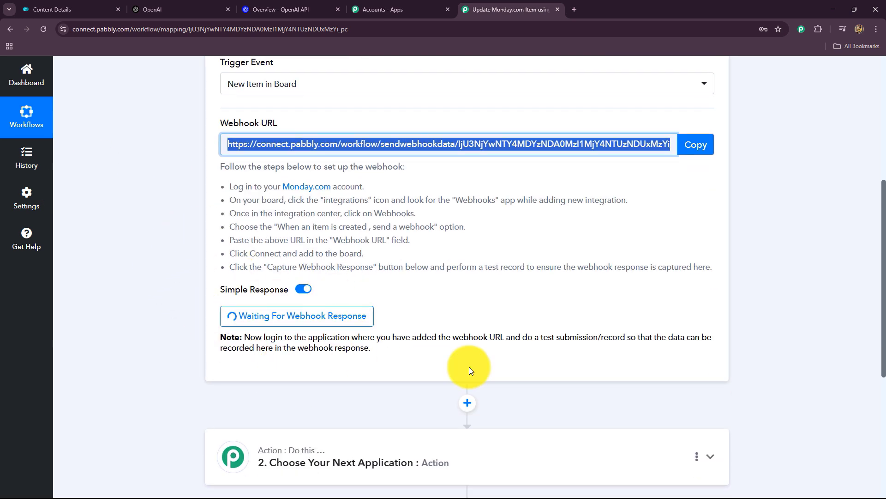
pyautogui.moveTo(264, 337); pyautogui.dragTo(383, 353)
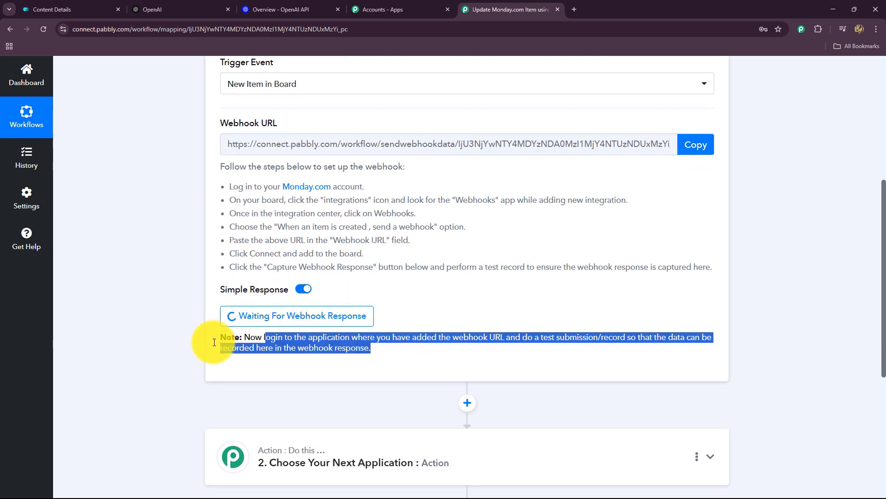
pyautogui.click(145, 341)
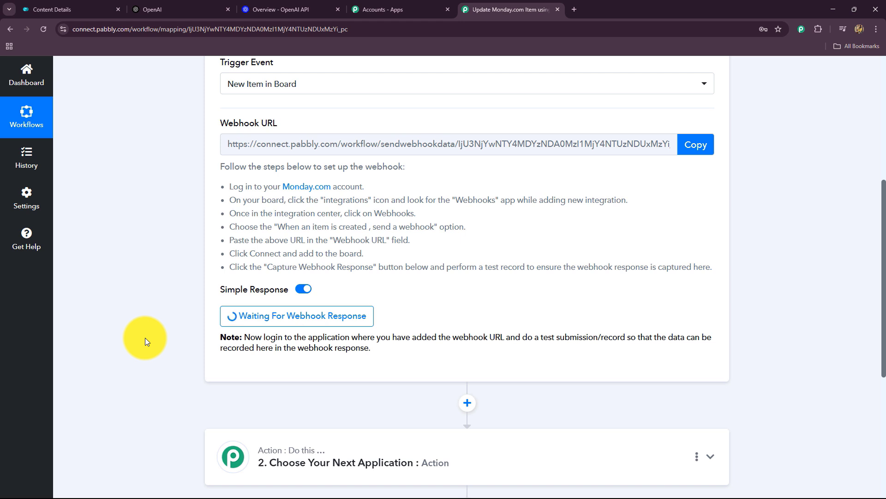
pyautogui.click(79, 7)
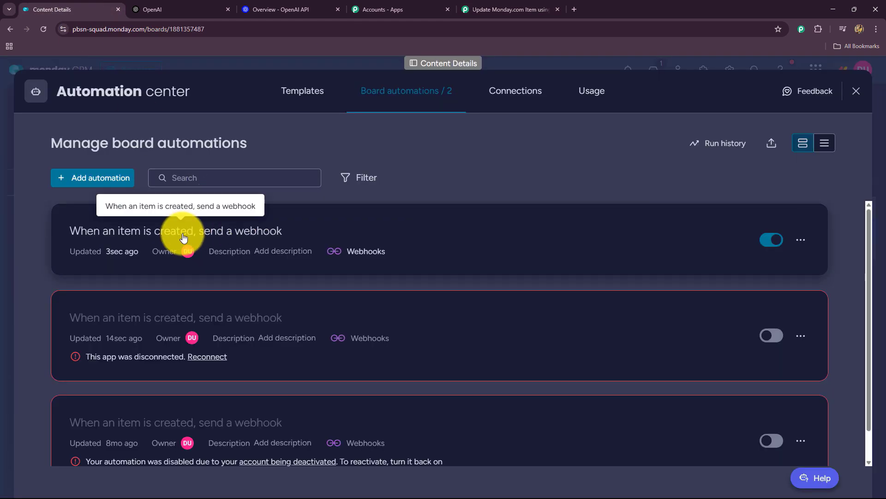
pyautogui.click(513, 10)
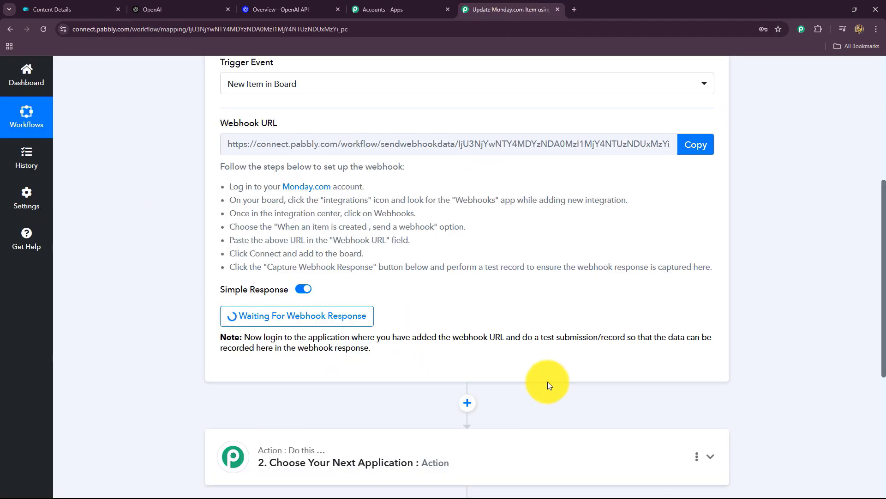
pyautogui.scroll(-2, 550, 379)
# - Close monday.com's Automation center and add the item "Blog on AI Tools" with the content brief "Write about 5 AI tools marketers should try."
pyautogui.click(56, 9)
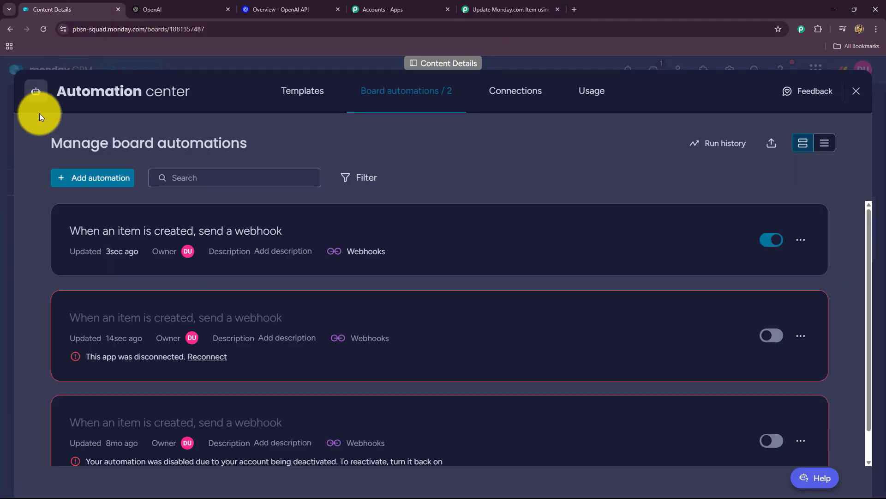
pyautogui.click(856, 91)
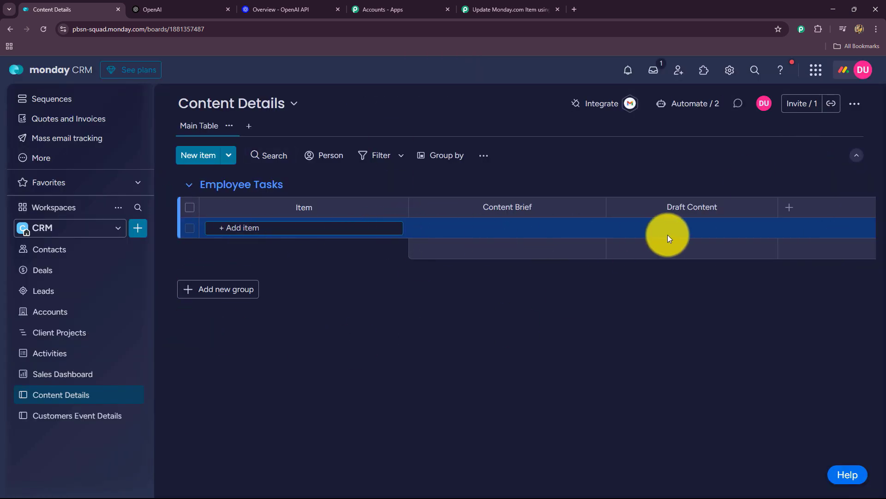
pyautogui.click(323, 227)
pyautogui.write('Blog on AI Tools')
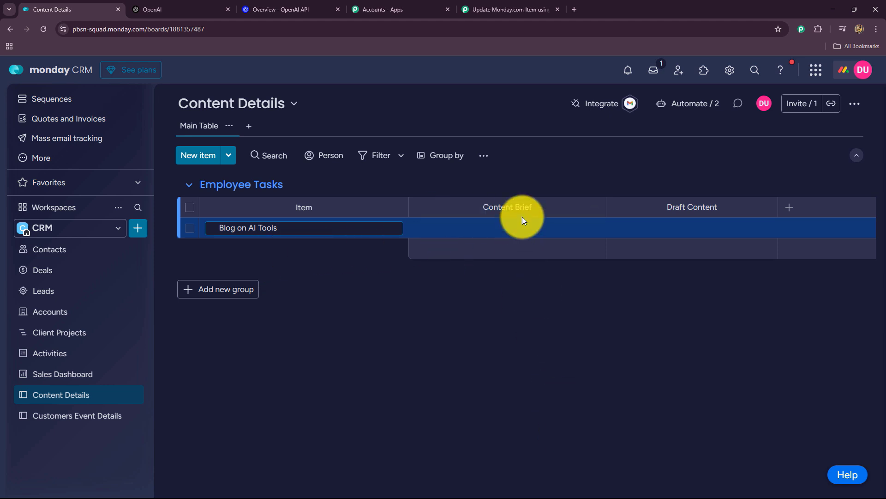
pyautogui.click(490, 222)
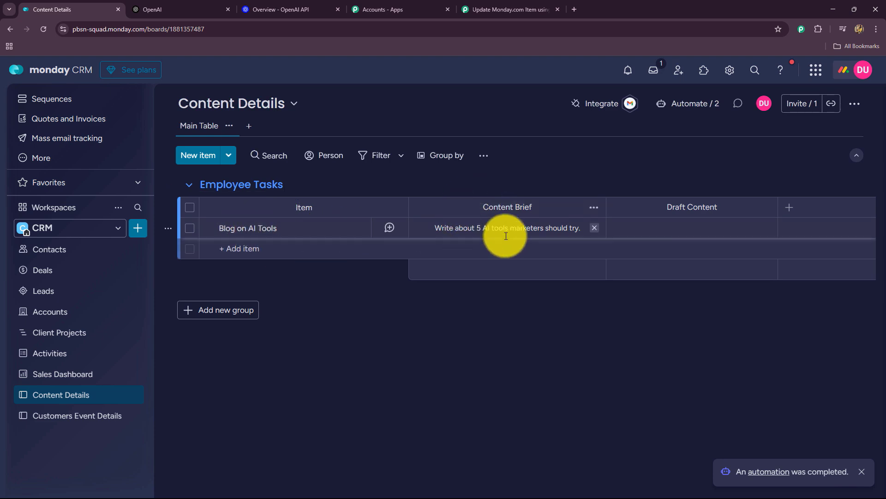
# - Return to the Pabbly workflow and examine the webhook response captured for the new board item
pyautogui.click(486, 7)
pyautogui.scroll(-2, 156, 327)
pyautogui.scroll(-4, 693, 130)
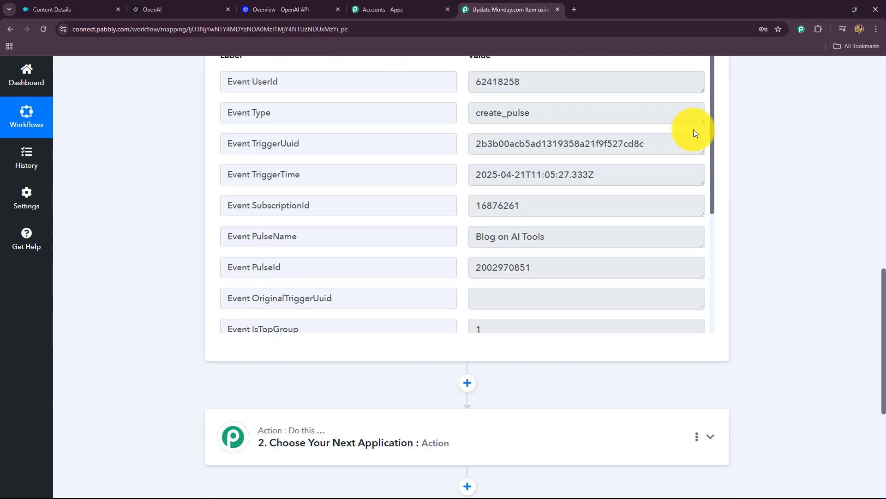
pyautogui.scroll(4, 514, 277)
pyautogui.scroll(-1, 514, 277)
pyautogui.scroll(-1, 881, 286)
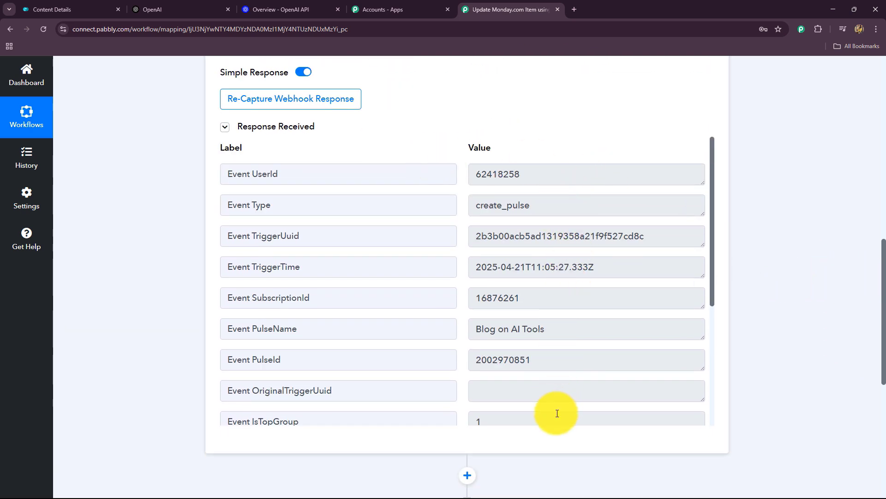
# - Examine the event type, item name, group and board fields in the captured New Item in Board response
pyautogui.moveTo(544, 176); pyautogui.dragTo(475, 175)
pyautogui.moveTo(580, 210); pyautogui.dragTo(475, 206)
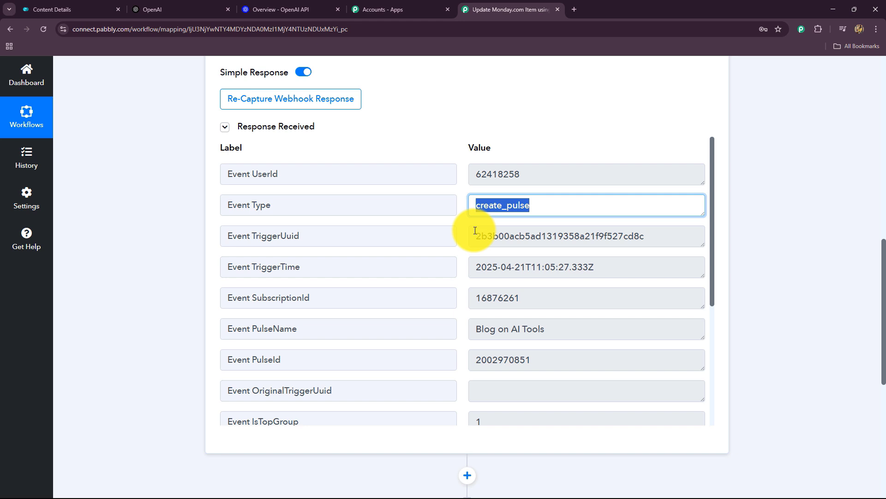
pyautogui.moveTo(480, 265); pyautogui.dragTo(474, 298)
pyautogui.moveTo(572, 322); pyautogui.dragTo(484, 325)
pyautogui.click(469, 332)
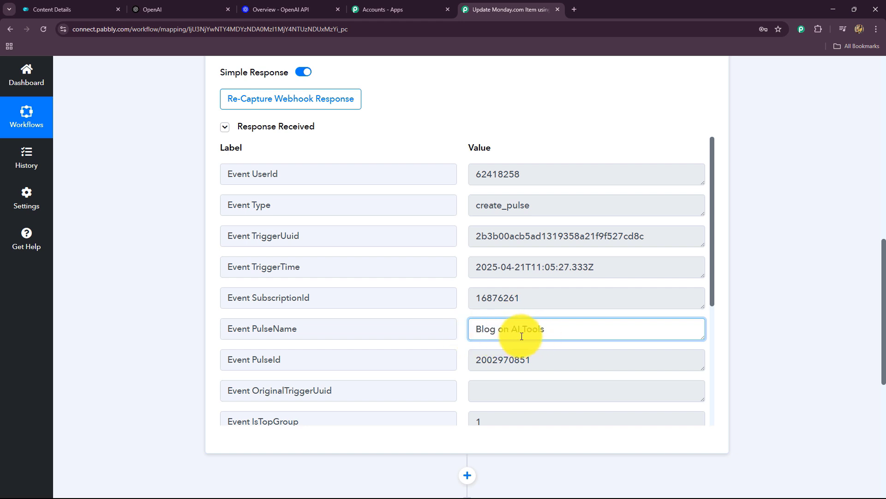
pyautogui.scroll(-4, 555, 352)
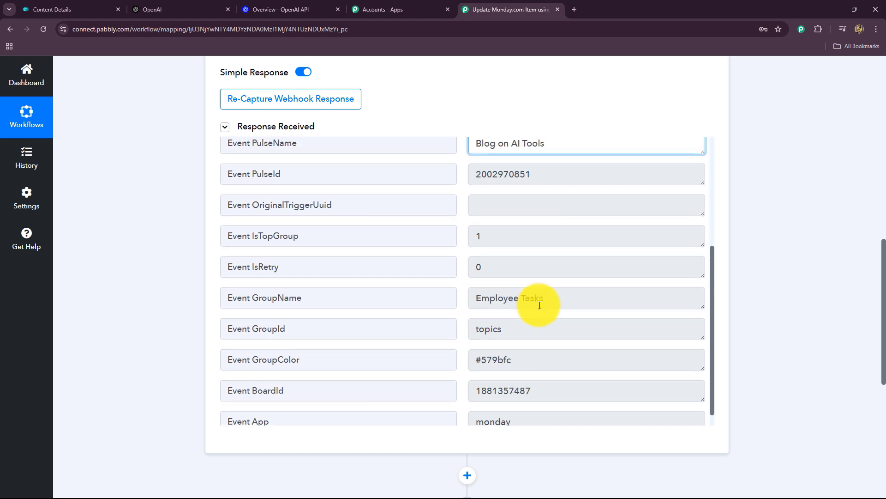
pyautogui.scroll(-1, 538, 305)
pyautogui.scroll(5, 569, 332)
pyautogui.scroll(-5, 570, 323)
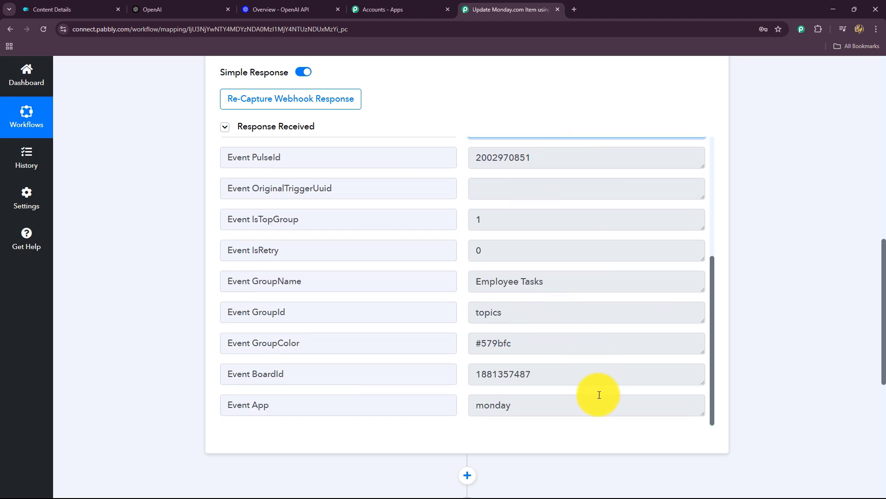
# - Check the monday.com board's Content Brief column against the captured response, and locate the item's Event PulseId value
pyautogui.click(56, 8)
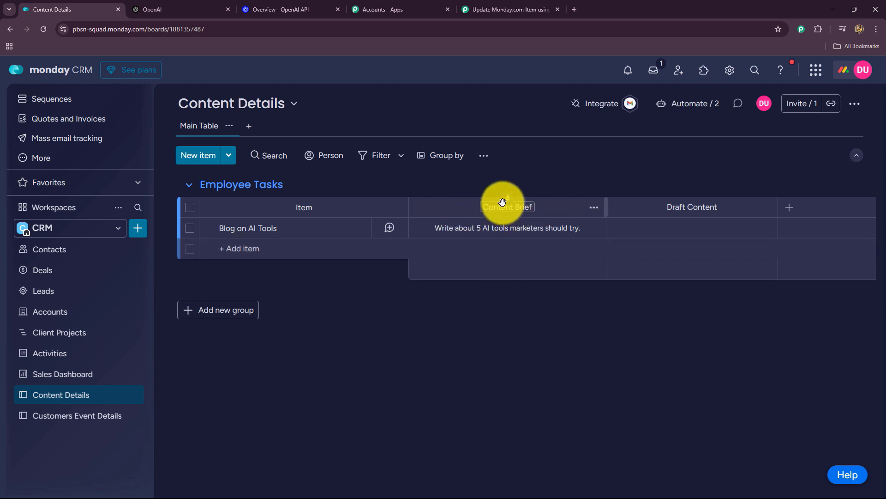
pyautogui.click(507, 10)
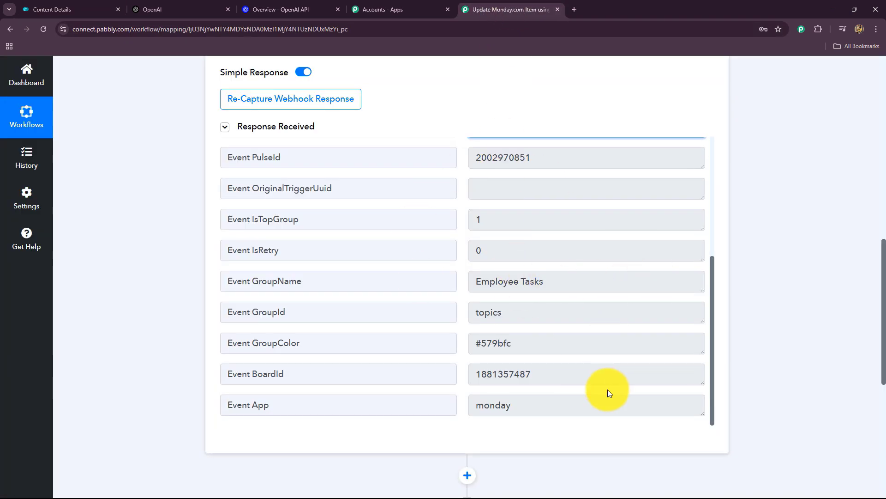
pyautogui.scroll(4, 592, 357)
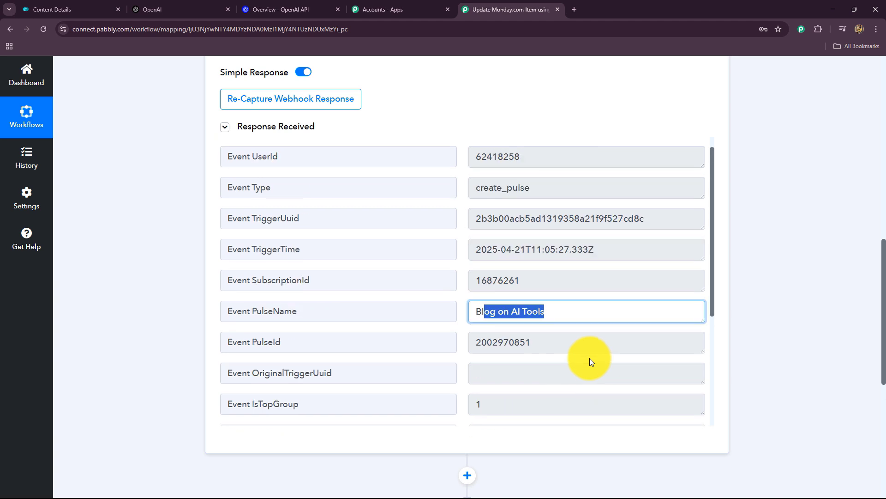
pyautogui.doubleClick(564, 341)
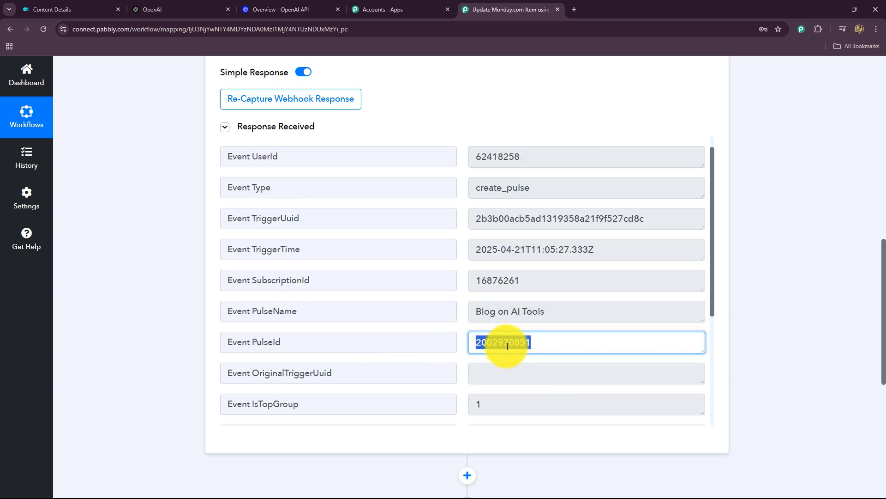
# - Set the workflow's second step to the Monday.com app with the action event Get an Item
pyautogui.scroll(-6, 778, 297)
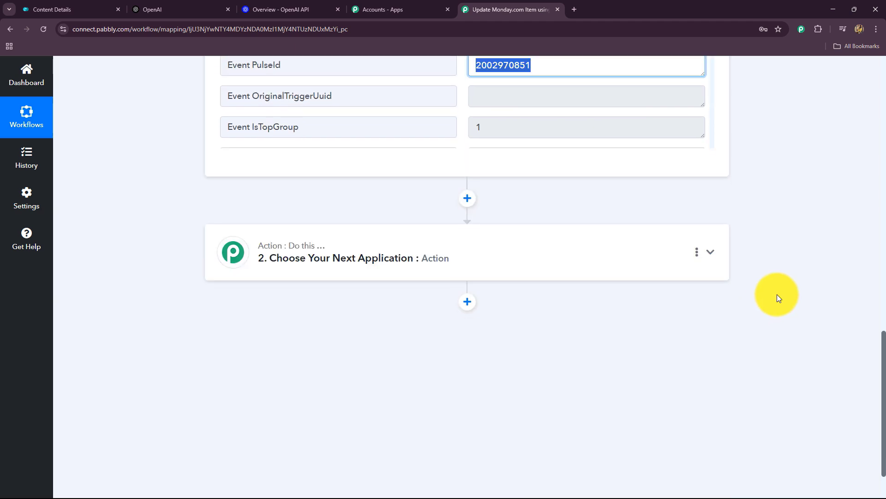
pyautogui.click(374, 261)
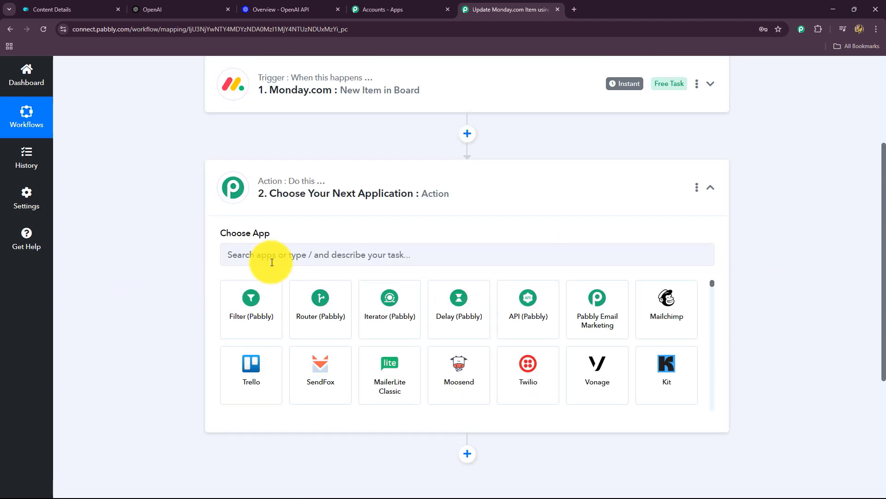
pyautogui.write('mo')
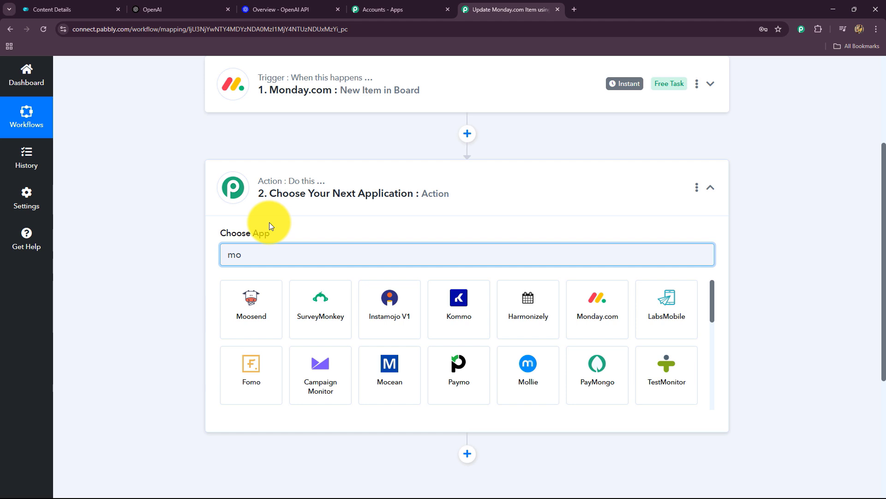
pyautogui.write('n')
pyautogui.click(400, 315)
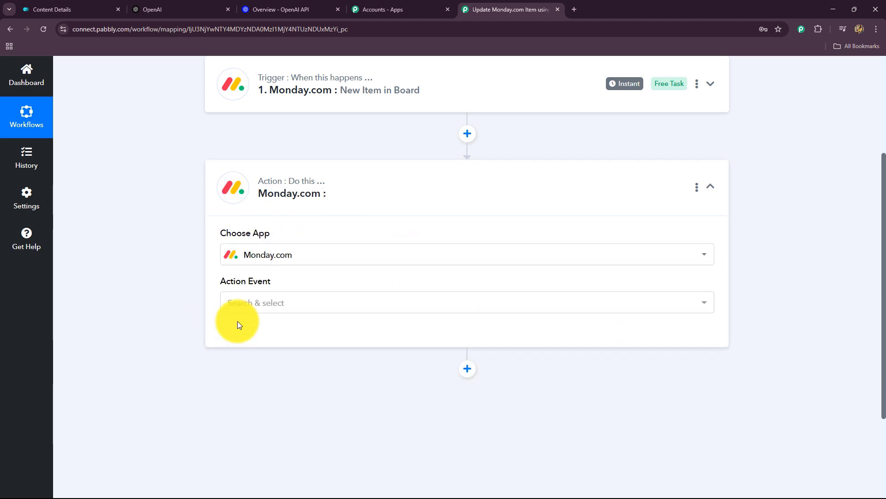
pyautogui.click(251, 303)
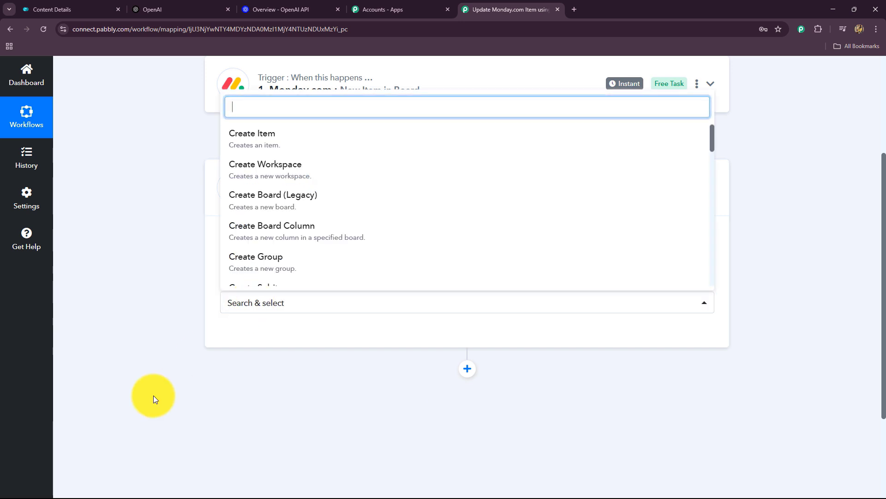
pyautogui.scroll(-5, 257, 261)
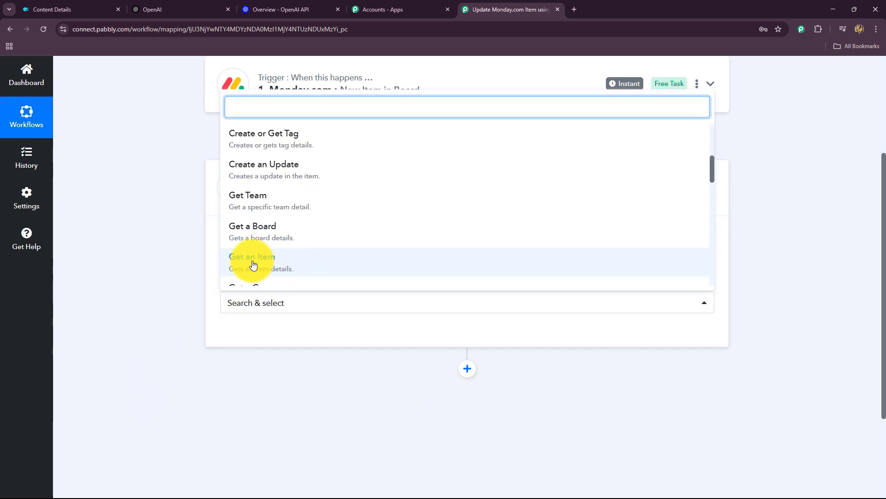
pyautogui.click(253, 263)
# - Start adding a new Monday.com connection for the action step and read the instructions for obtaining its API token
pyautogui.click(248, 332)
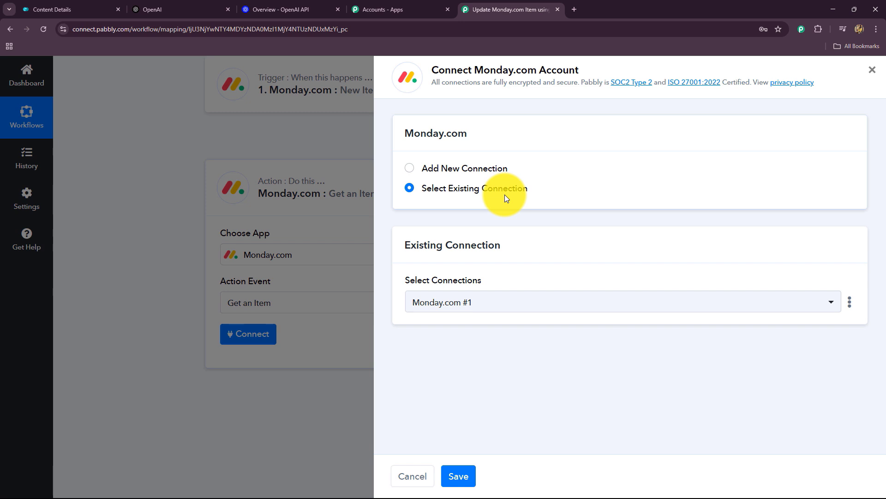
pyautogui.click(408, 172)
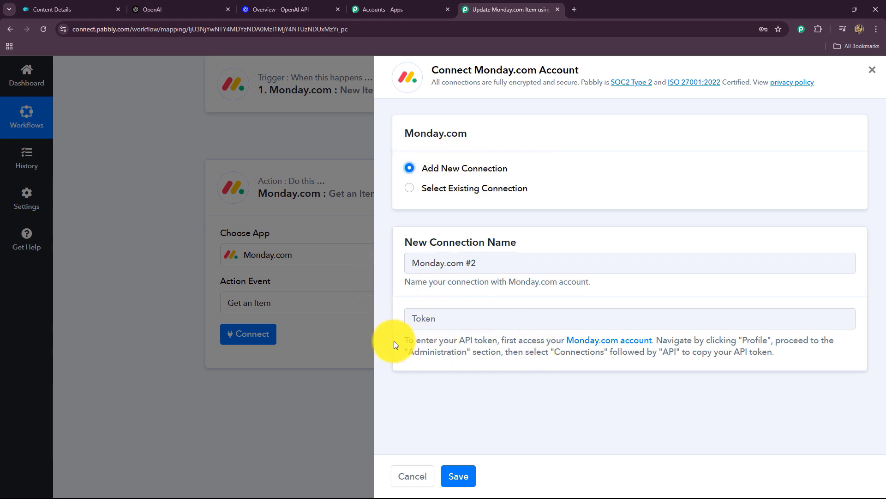
pyautogui.moveTo(410, 337); pyautogui.dragTo(801, 366)
pyautogui.click(797, 359)
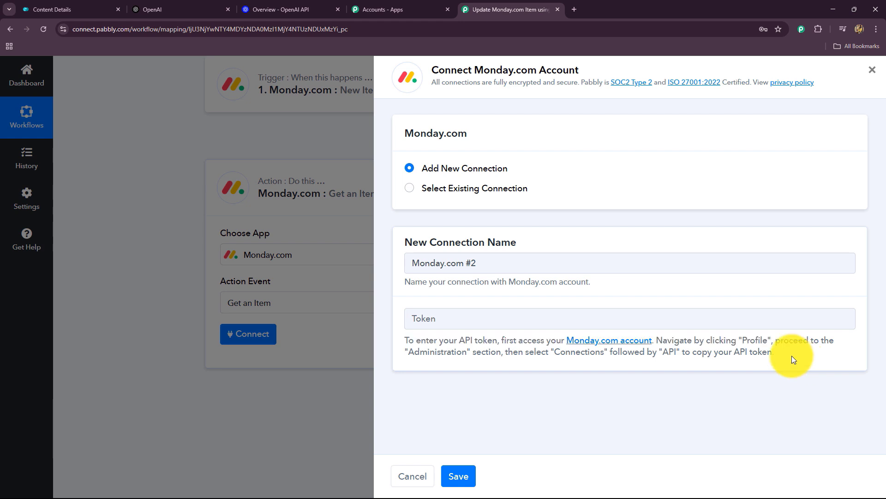
# - Switch to monday.com and get the personal API token from the Connections API page in Administration
pyautogui.click(69, 9)
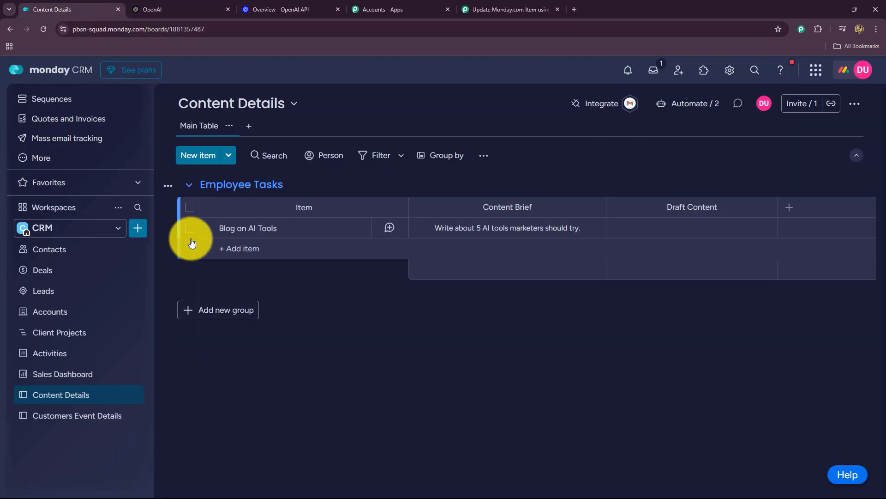
pyautogui.click(863, 71)
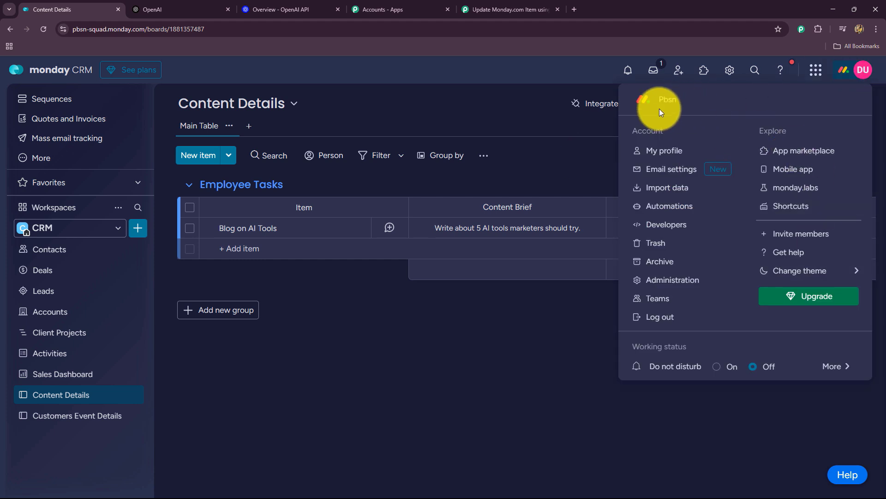
pyautogui.click(669, 279)
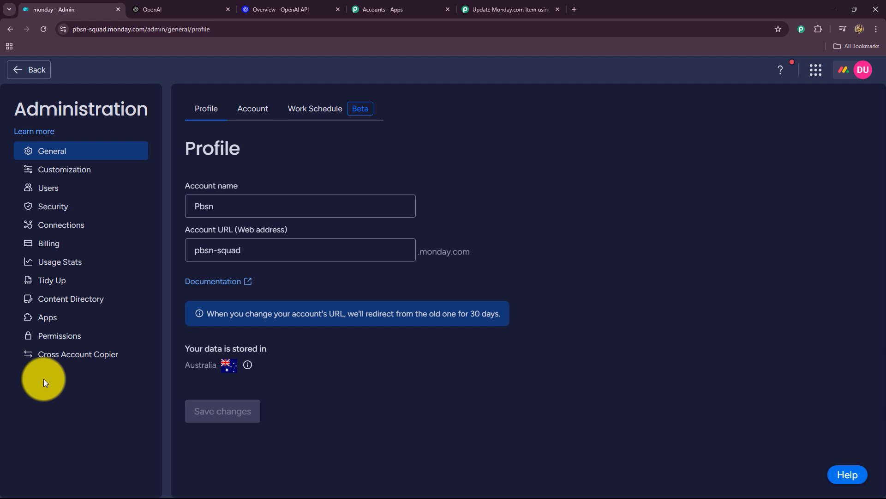
pyautogui.click(63, 232)
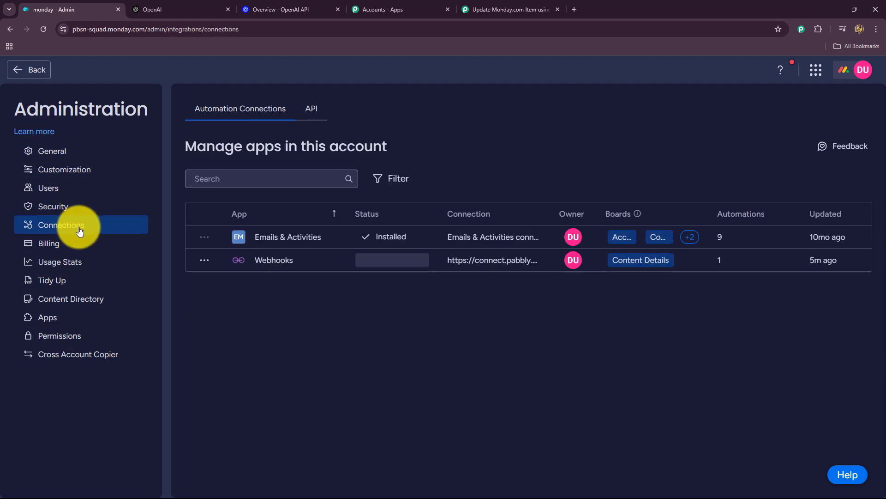
pyautogui.click(311, 112)
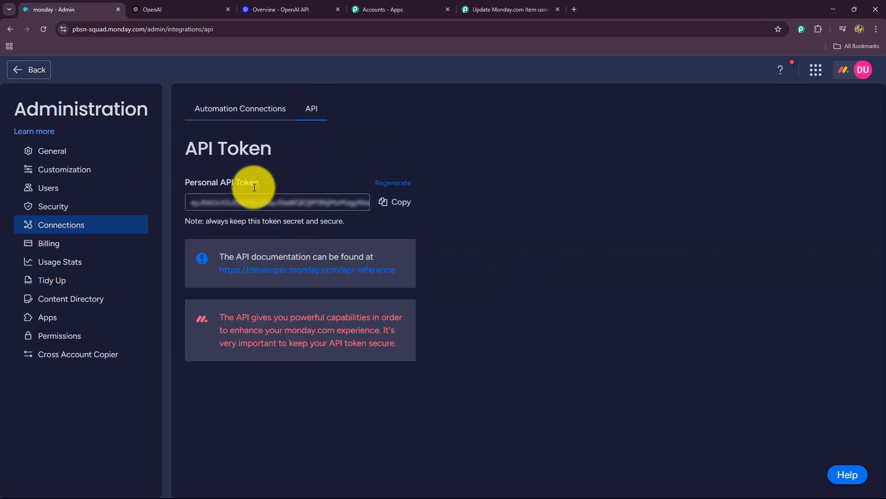
# - Return to the Pabbly workflow, paste the API token into the new Monday.com connection and save it
pyautogui.click(514, 6)
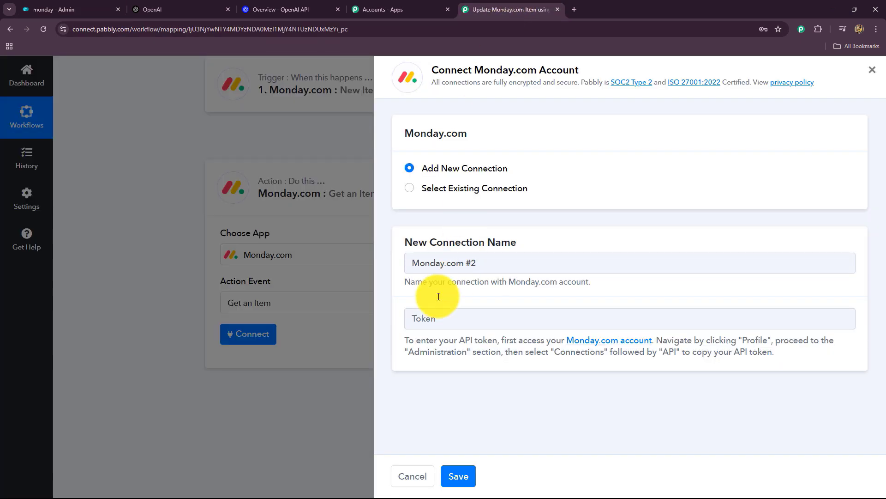
pyautogui.click(418, 317)
pyautogui.hotkey('ctrl', 'v')
pyautogui.click(453, 486)
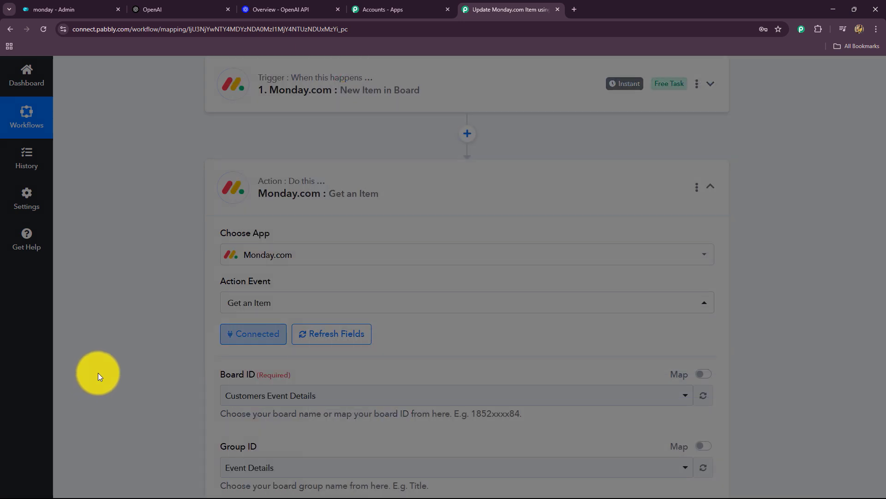
# - Choose the Content Details board as the Board ID for the Get an Item action
pyautogui.scroll(-4, 96, 354)
pyautogui.scroll(3, 90, 353)
pyautogui.scroll(-3, 90, 353)
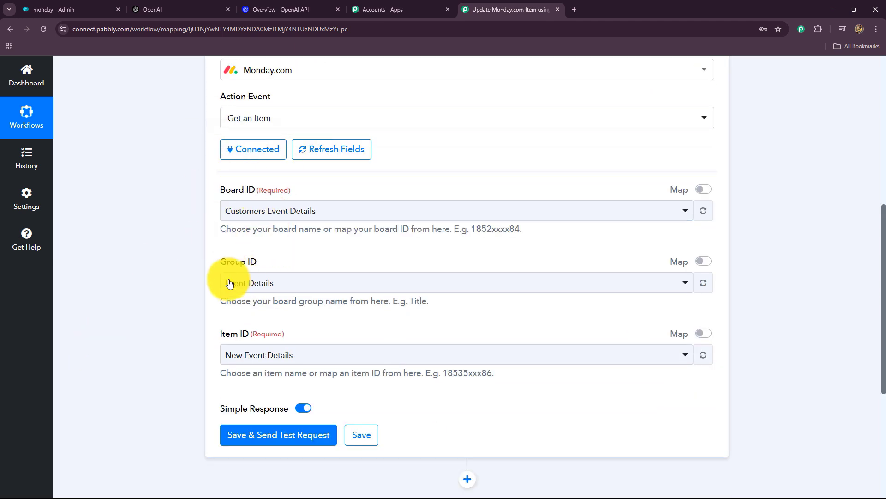
pyautogui.click(239, 209)
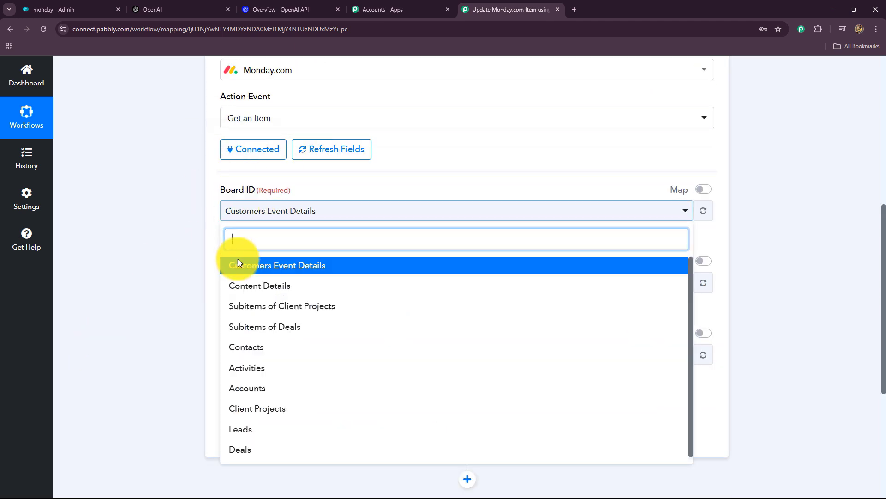
pyautogui.click(242, 292)
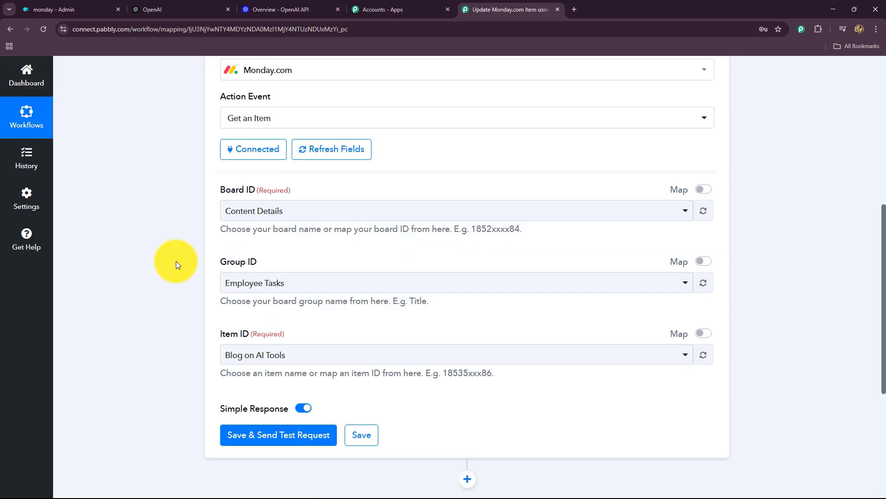
# - Turn on mapping for the Item ID and replace its fixed value with Event PulseId from the trigger step
pyautogui.scroll(-4, 331, 145)
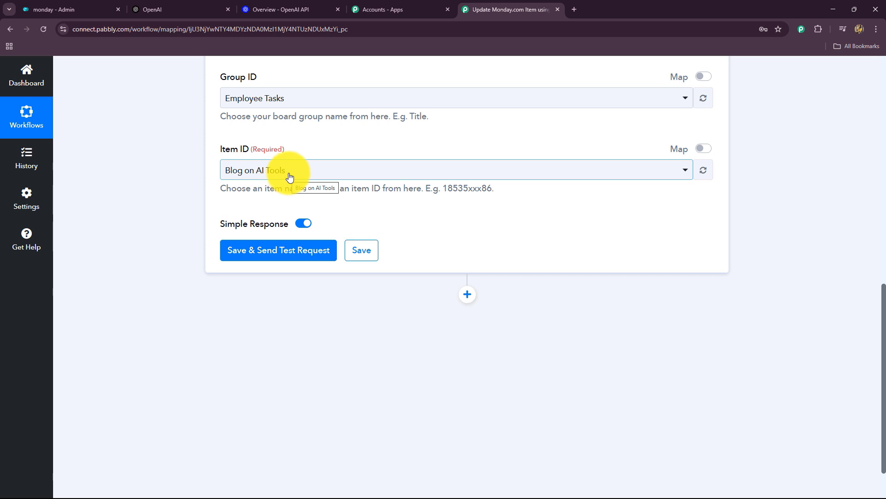
pyautogui.click(703, 148)
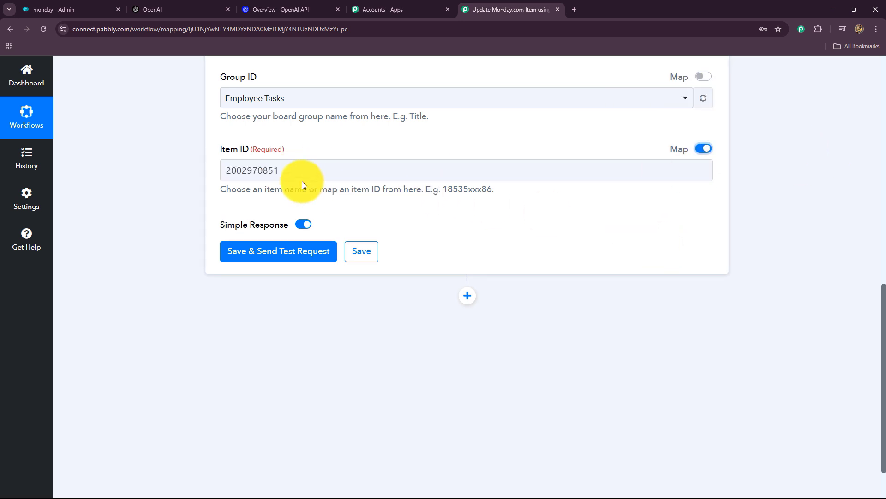
pyautogui.moveTo(301, 172); pyautogui.dragTo(183, 177)
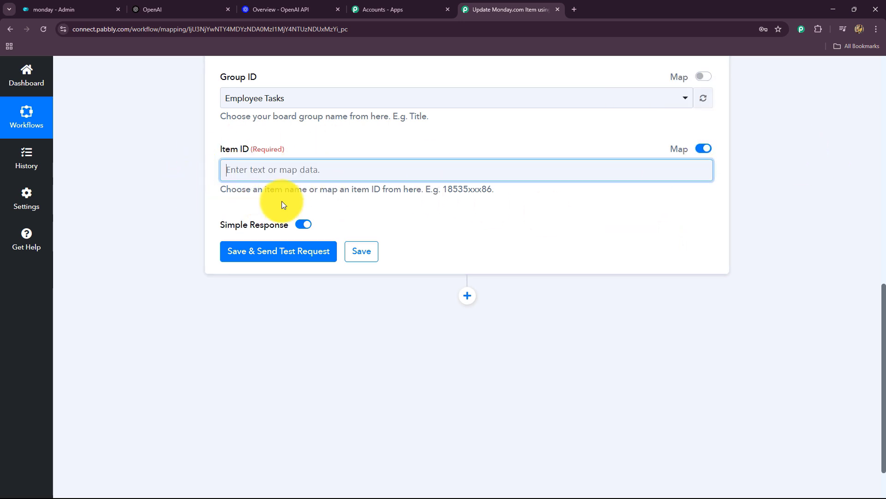
pyautogui.click(297, 169)
pyautogui.click(309, 263)
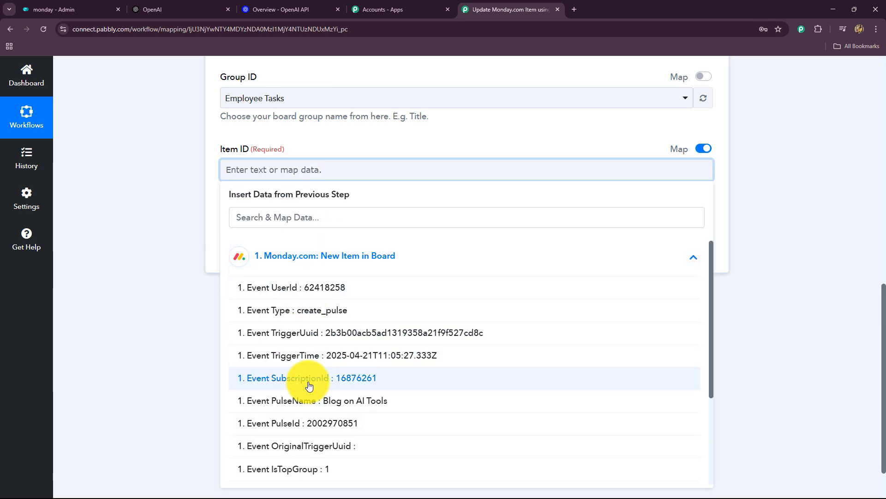
pyautogui.scroll(-3, 309, 386)
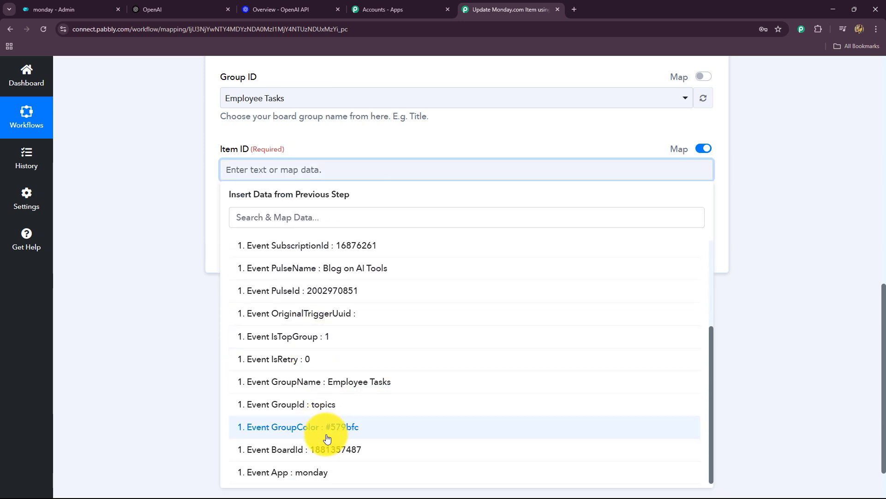
pyautogui.scroll(-1, 328, 438)
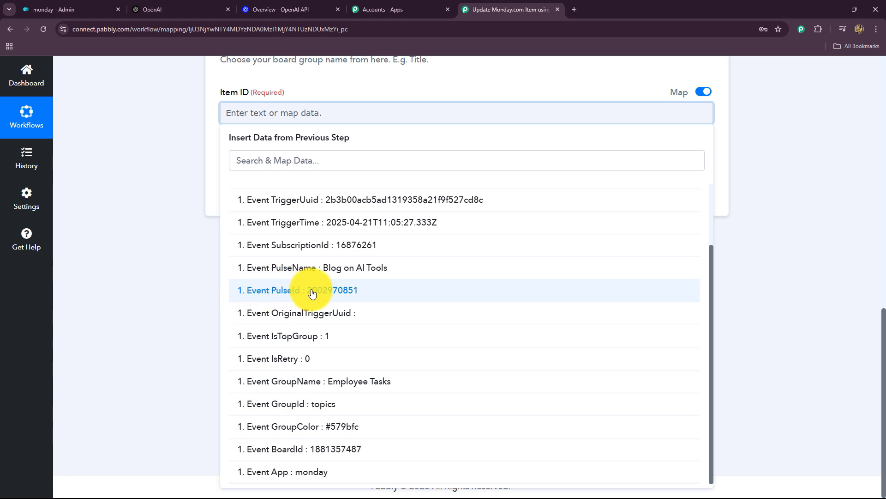
pyautogui.click(342, 292)
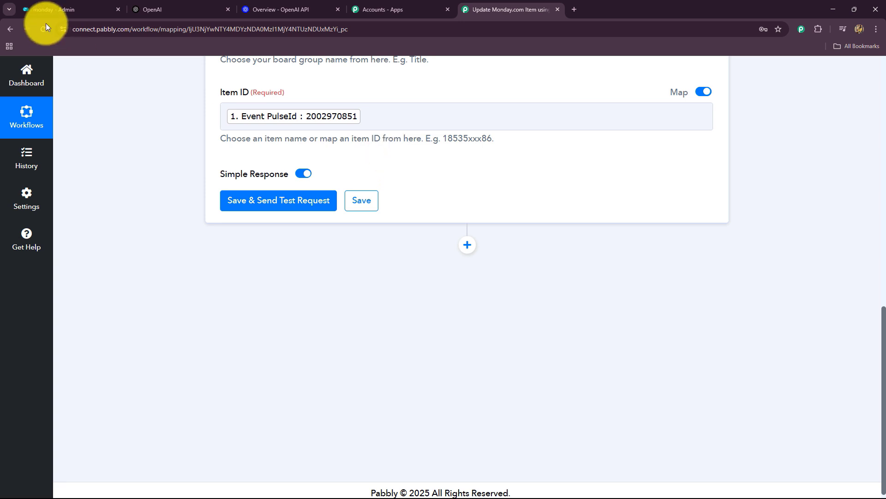
# - Go back to monday.com's Content Details board and review the content brief of the "Blog on AI Tools" item
pyautogui.click(50, 10)
pyautogui.click(17, 72)
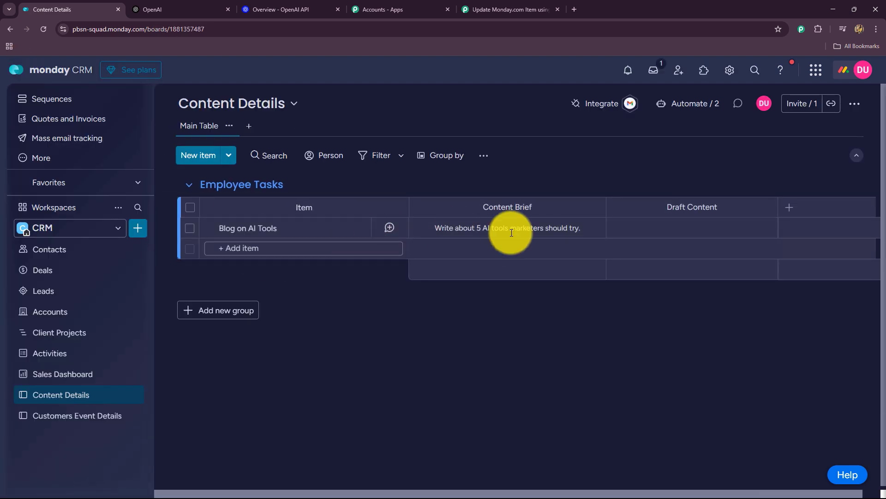
# - Return to the Pabbly workflow and try to send a test request for the Get an Item action
pyautogui.click(496, 9)
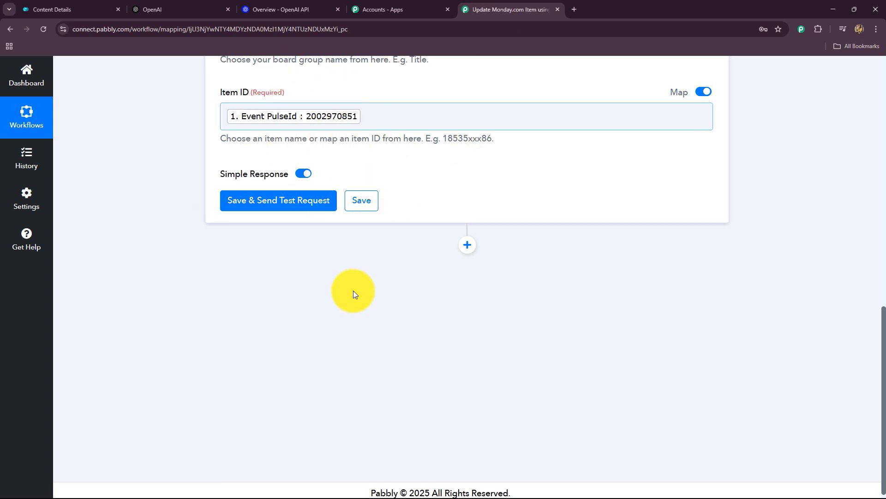
pyautogui.click(297, 203)
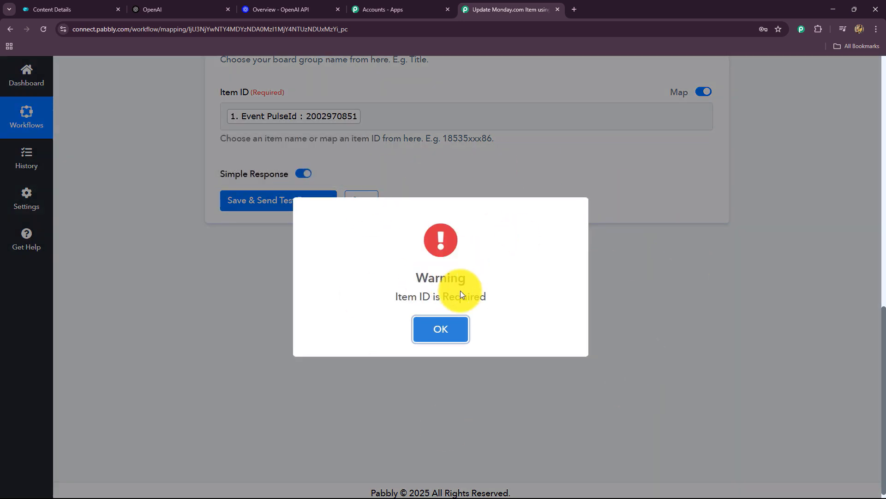
pyautogui.click(457, 330)
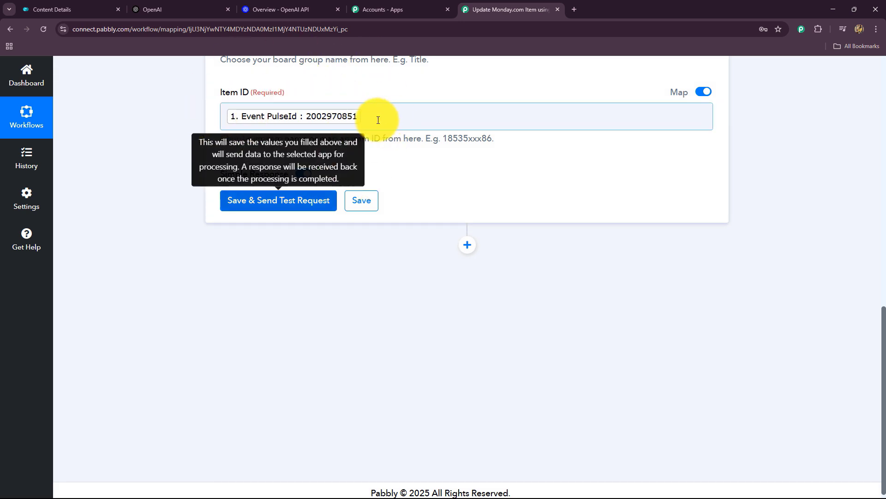
# - Map the Item ID to Event PulseId from the New Item in Board step again and send the test request
pyautogui.scroll(5, 255, 313)
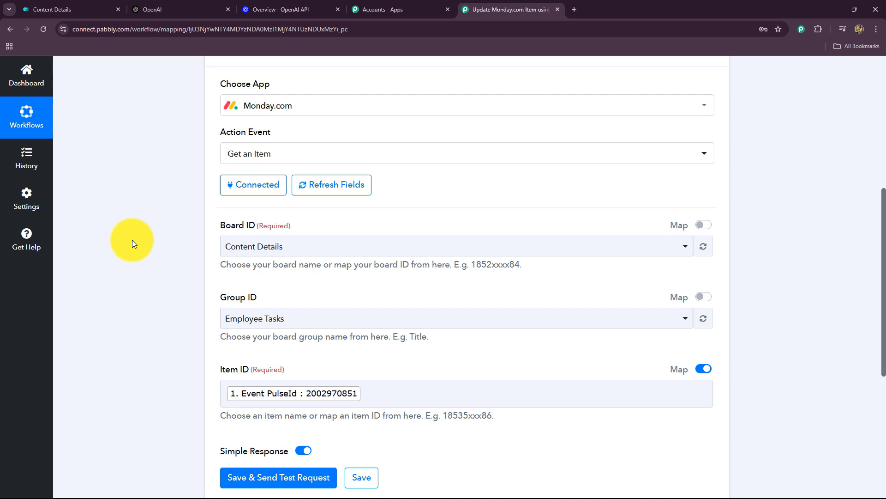
pyautogui.scroll(-6, 132, 240)
pyautogui.scroll(2, 132, 240)
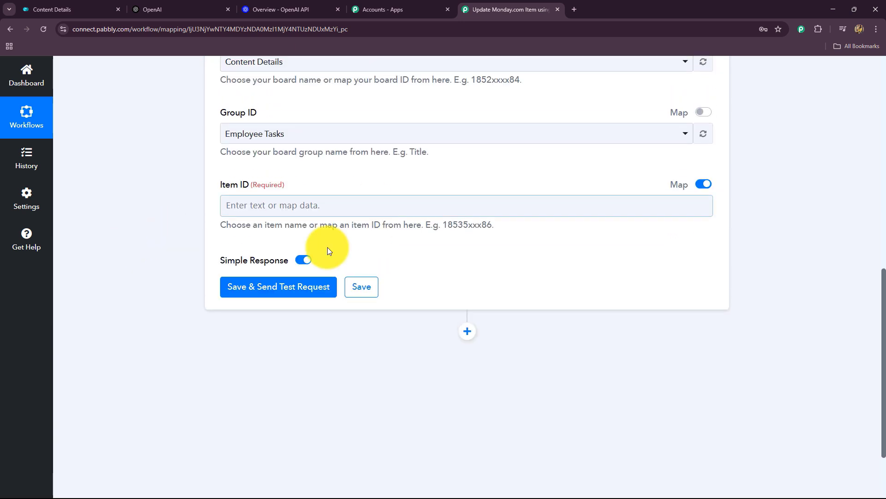
pyautogui.click(252, 207)
pyautogui.scroll(-2, 277, 192)
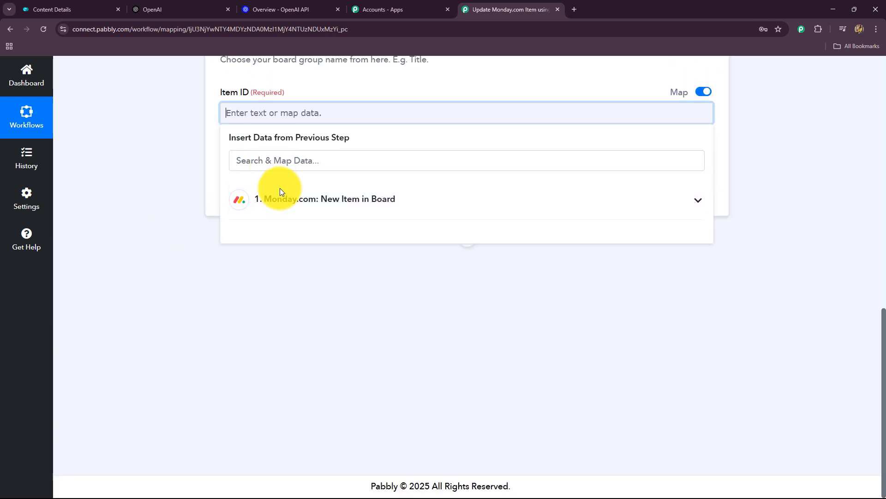
pyautogui.click(277, 197)
pyautogui.scroll(-2, 342, 382)
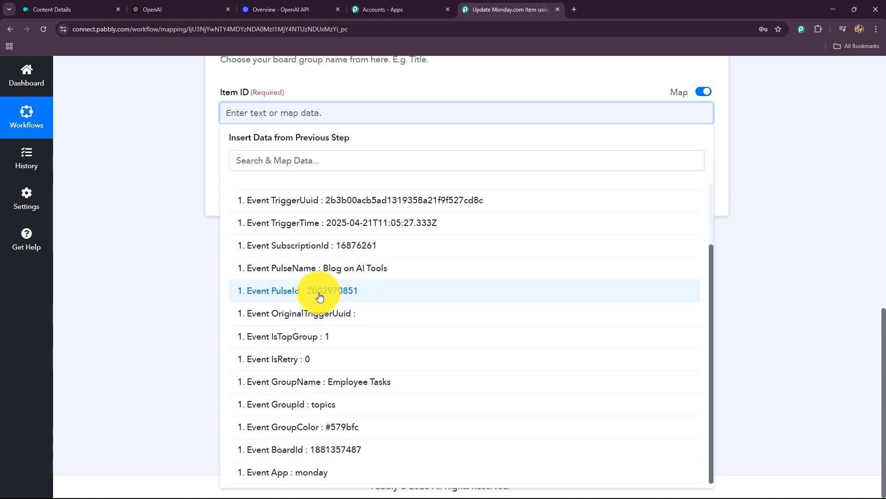
pyautogui.click(342, 292)
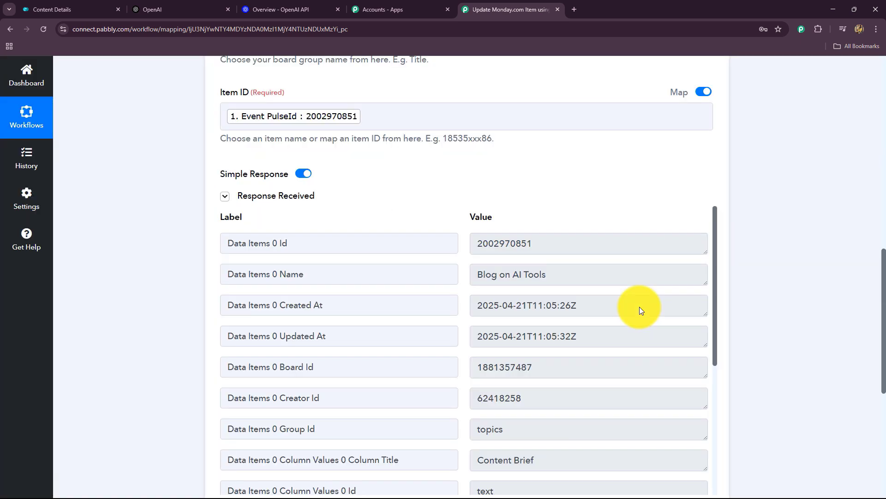
# - Examine the Get an Item response for the item's ID, name and content brief text
pyautogui.scroll(-3, 834, 331)
pyautogui.scroll(1, 834, 331)
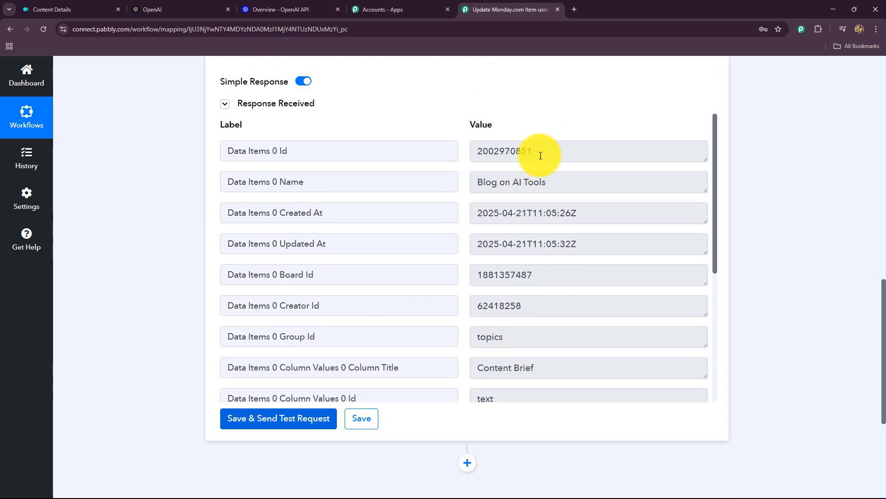
pyautogui.moveTo(544, 153); pyautogui.dragTo(451, 154)
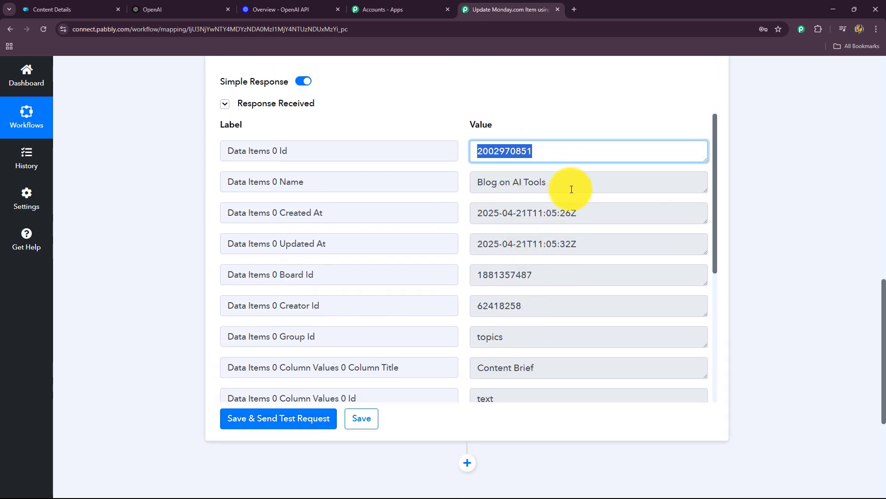
pyautogui.moveTo(570, 187); pyautogui.dragTo(443, 194)
pyautogui.scroll(-2, 536, 323)
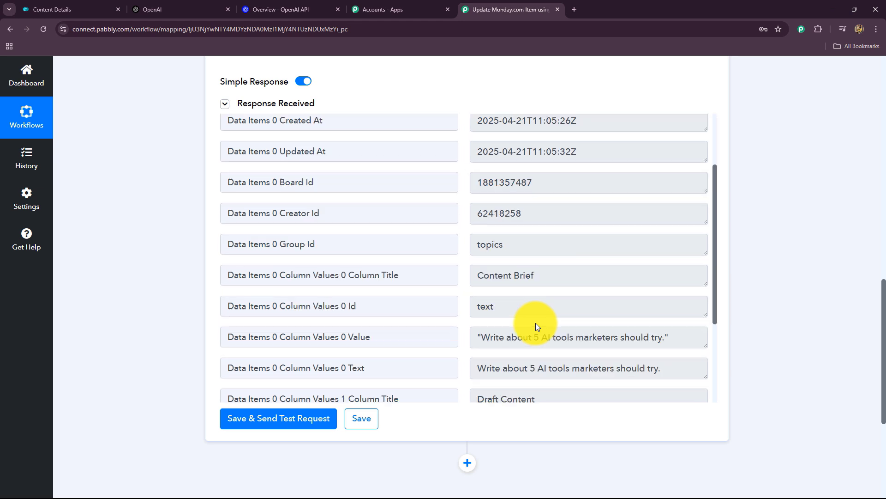
pyautogui.moveTo(554, 276); pyautogui.dragTo(474, 268)
pyautogui.scroll(-2, 518, 367)
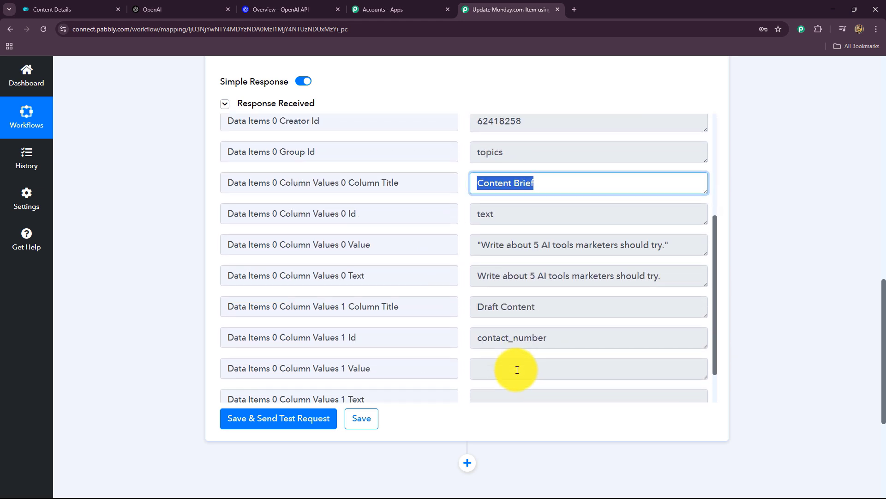
pyautogui.moveTo(478, 276); pyautogui.dragTo(728, 275)
pyautogui.click(487, 286)
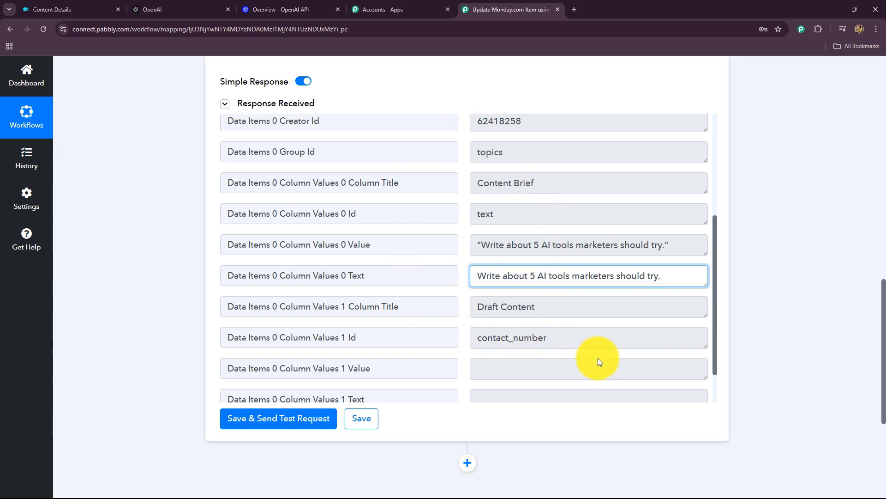
# - Add an OpenAI (ChatGPT, DALL-E, Whisper) action after Get an Item with the ChatGPT action event, and open its connection settings
pyautogui.scroll(-6, 598, 359)
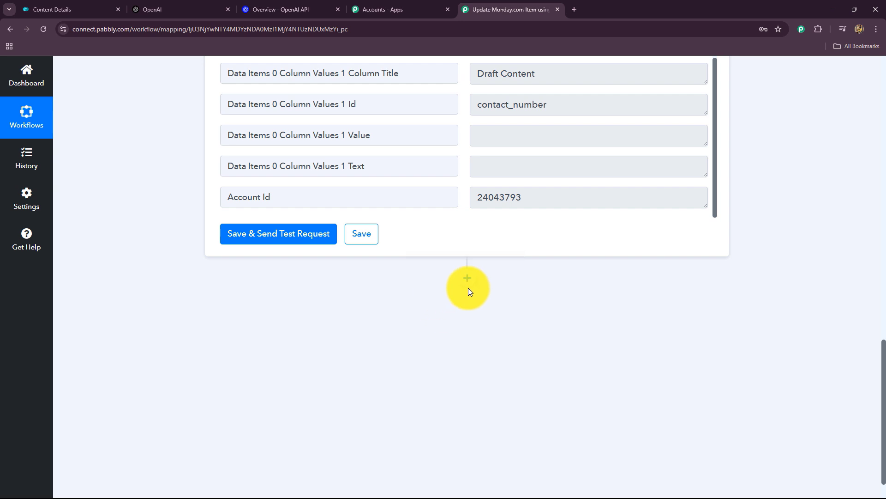
pyautogui.click(467, 287)
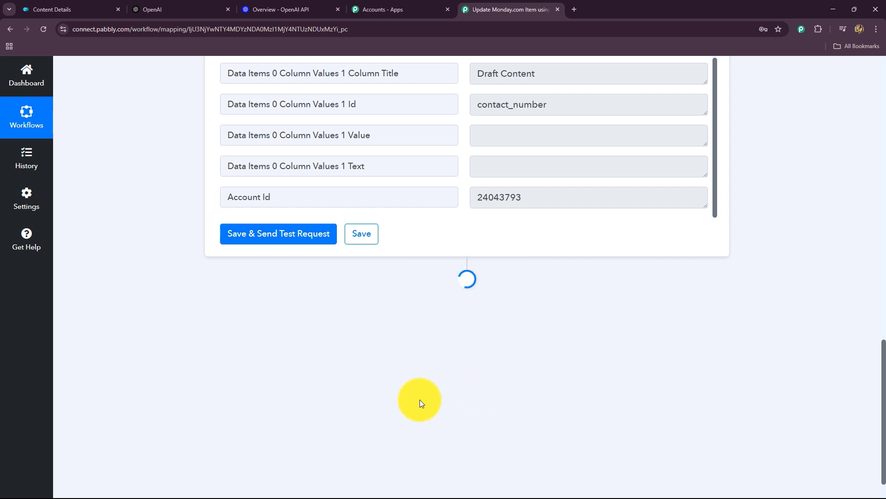
pyautogui.scroll(2, 309, 351)
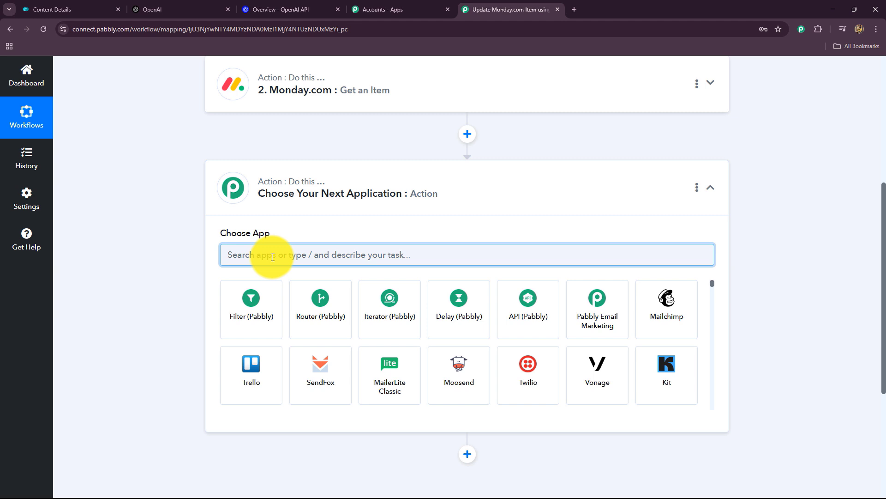
pyautogui.write('O')
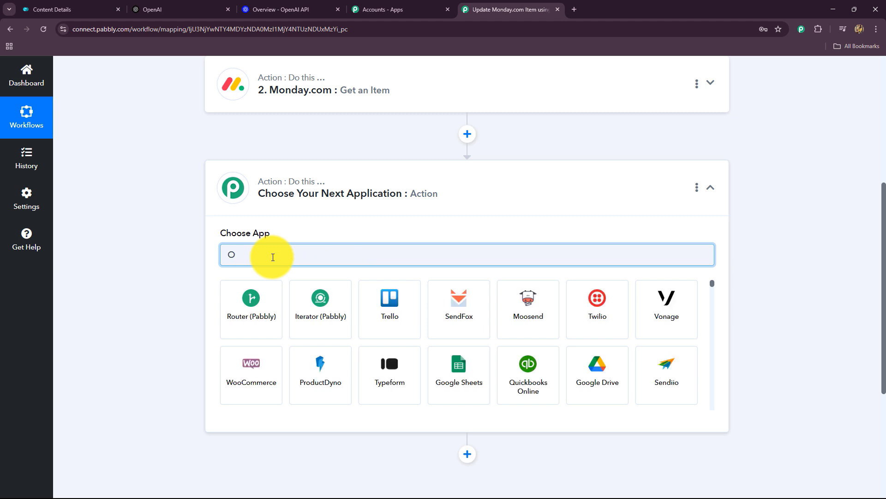
pyautogui.write('pen')
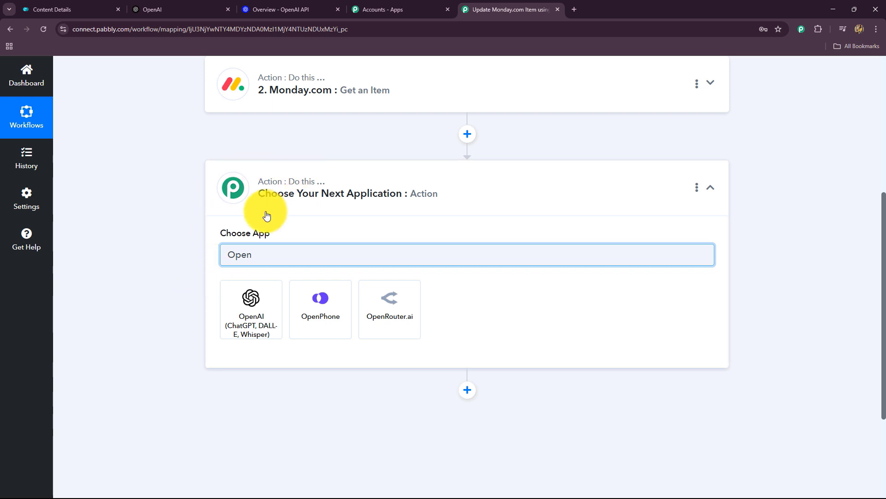
pyautogui.click(249, 331)
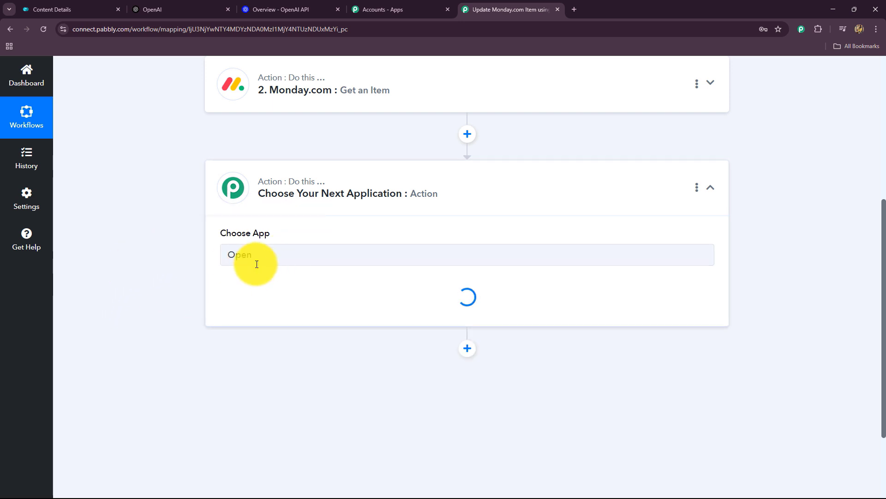
pyautogui.click(247, 304)
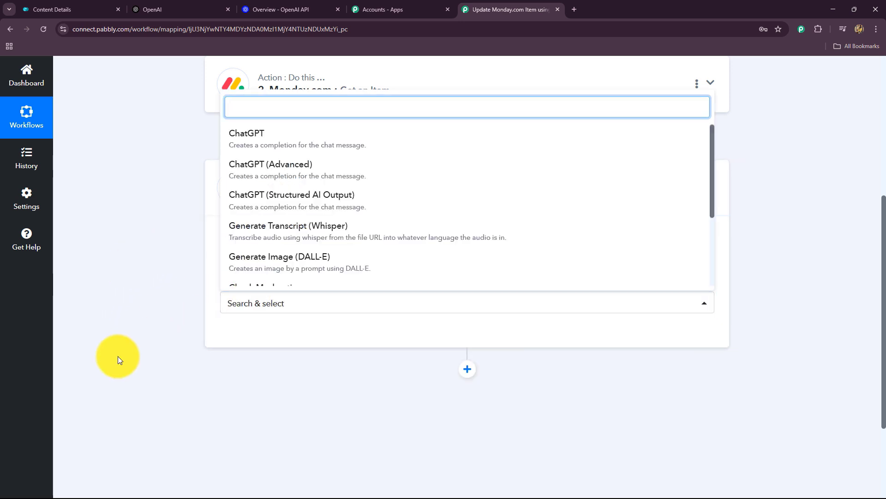
pyautogui.click(240, 139)
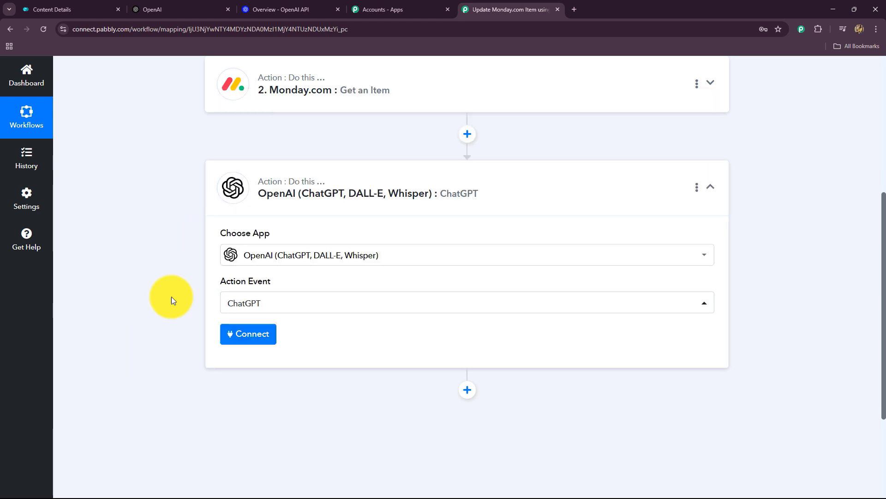
pyautogui.click(239, 335)
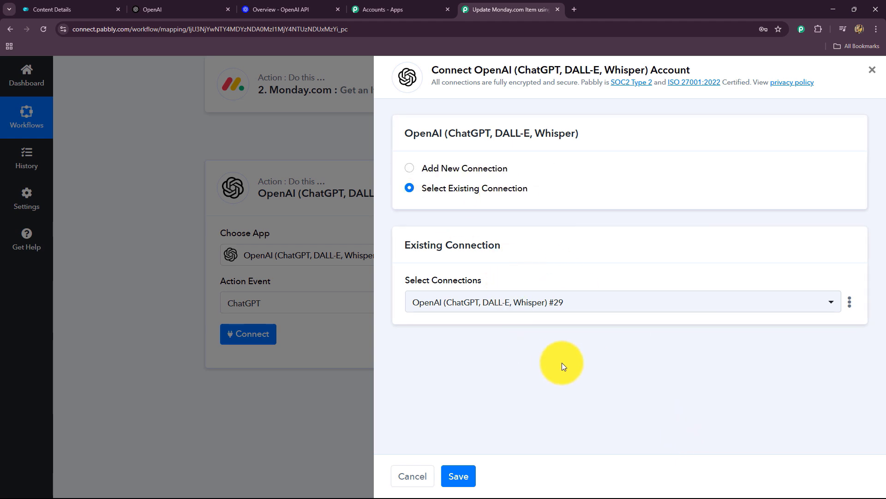
pyautogui.click(415, 169)
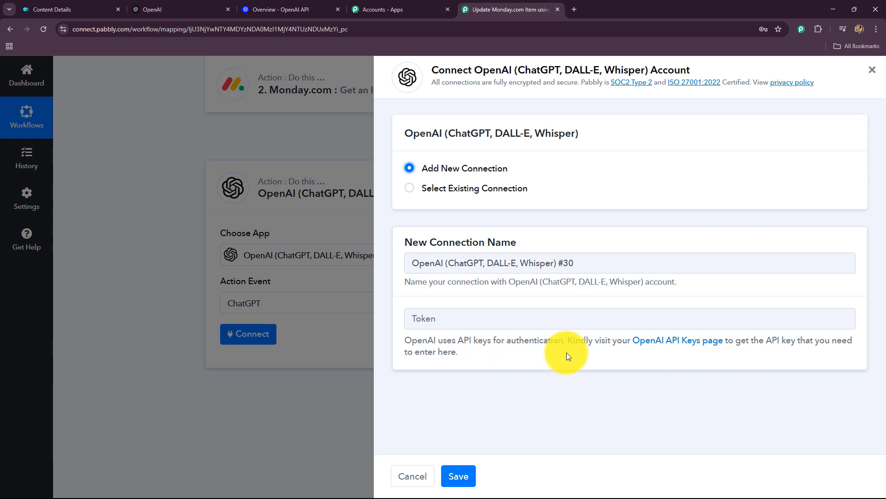
pyautogui.click(263, 6)
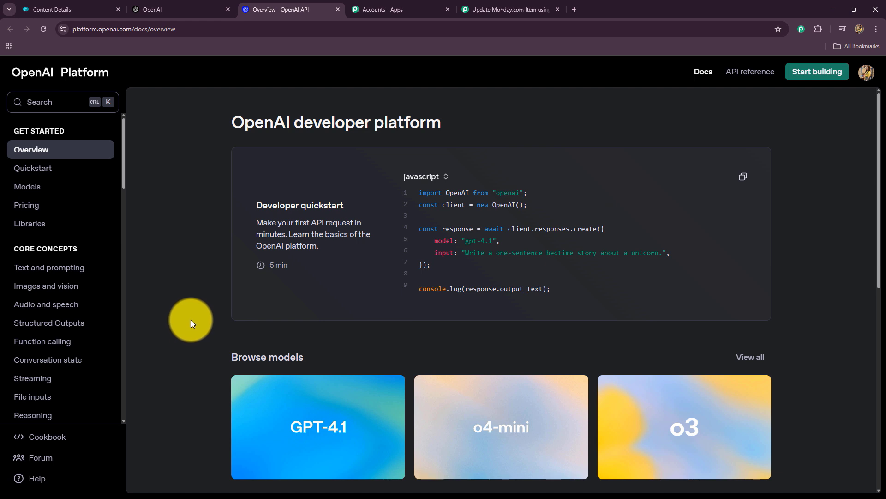
pyautogui.click(497, 7)
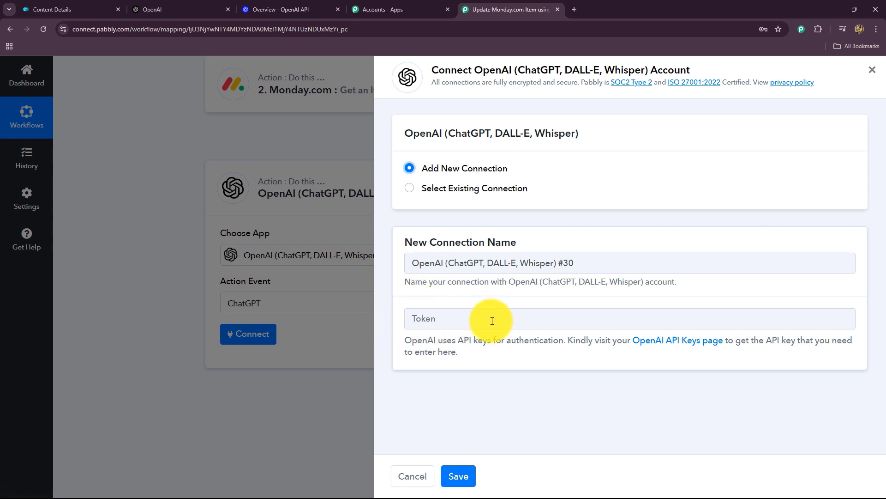
# - Connect the ChatGPT action through the existing connection OpenAI (ChatGPT, DALL-E, Whisper) #29 and save it
pyautogui.click(409, 188)
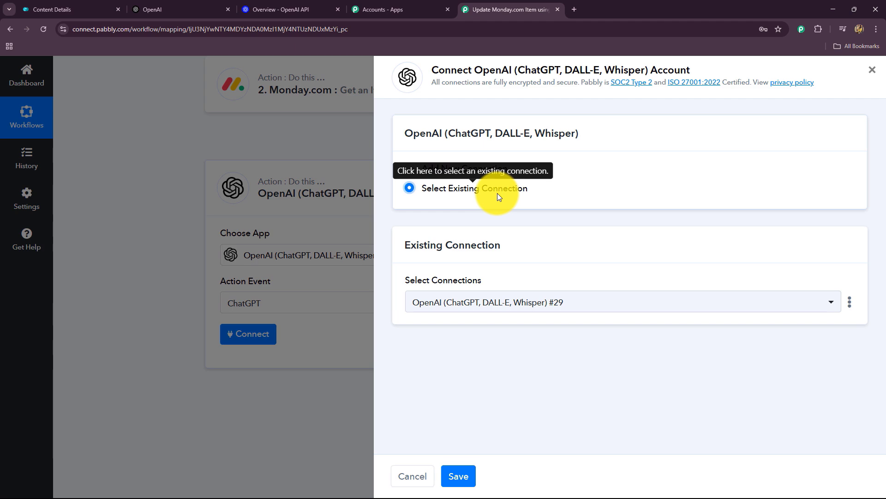
pyautogui.click(458, 476)
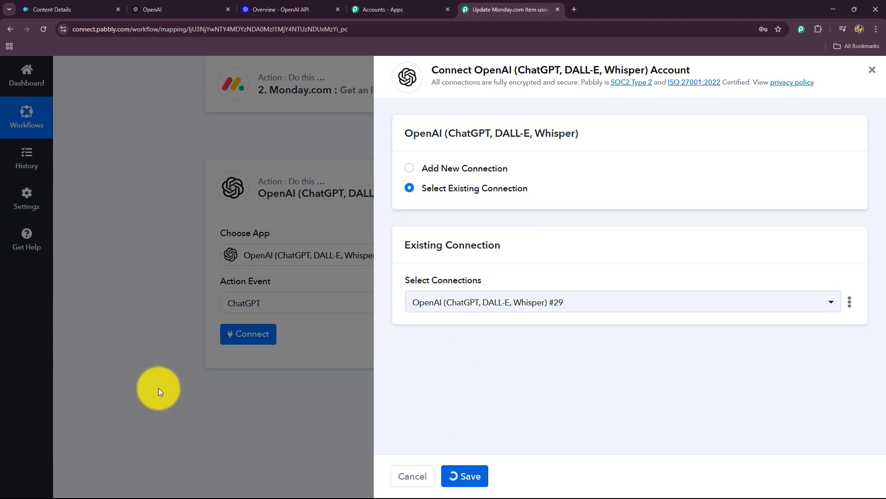
# - Set the AI model of the ChatGPT action to gpt-4o-mini
pyautogui.scroll(-4, 156, 364)
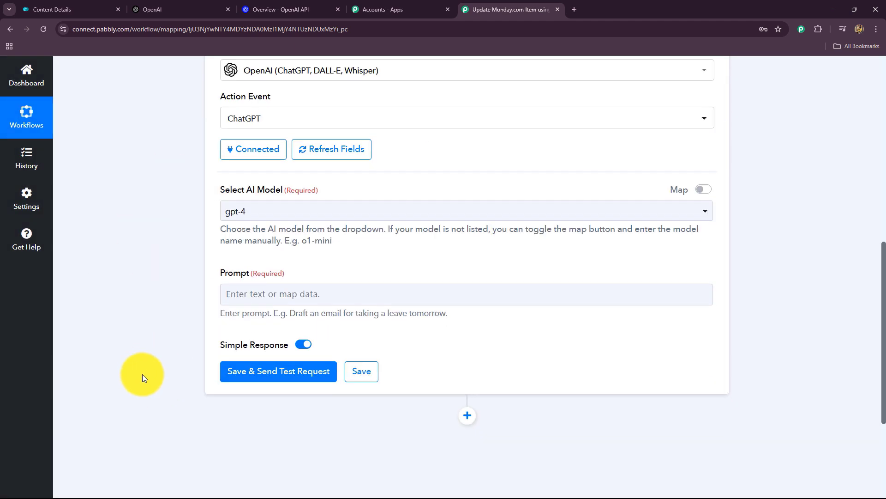
pyautogui.scroll(2, 142, 374)
pyautogui.scroll(-2, 142, 374)
pyautogui.click(245, 213)
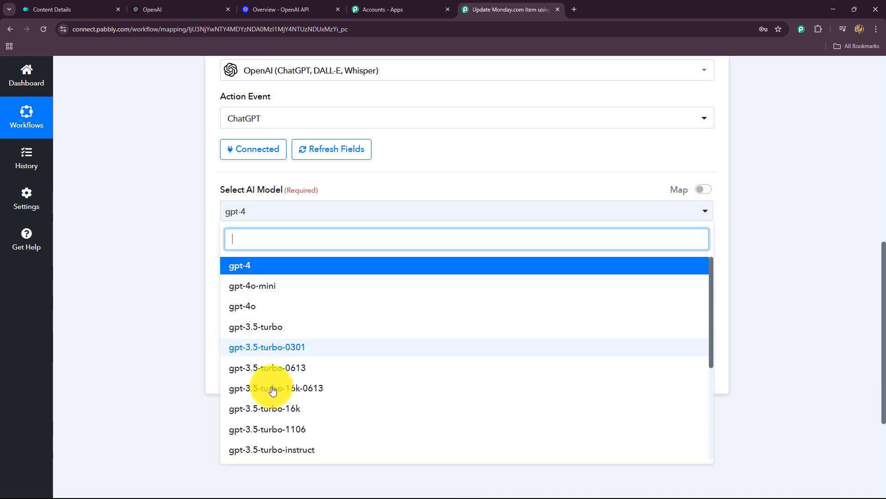
pyautogui.scroll(-2, 275, 409)
pyautogui.scroll(2, 275, 409)
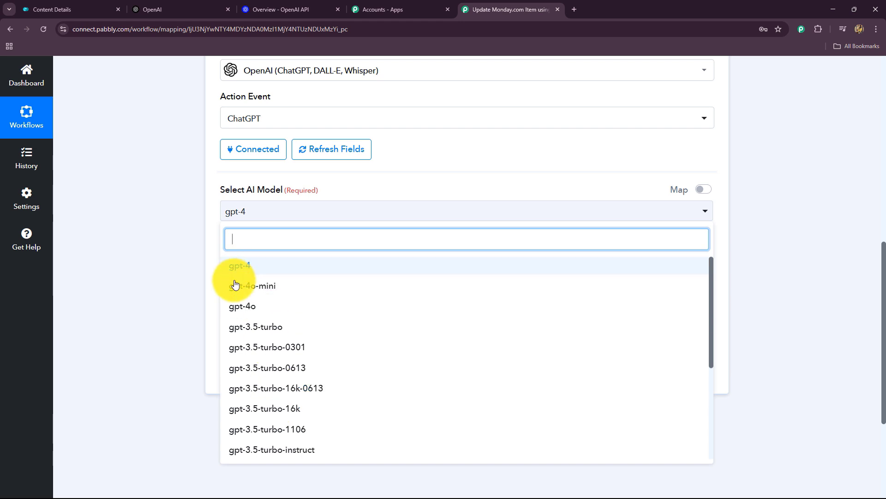
pyautogui.click(279, 293)
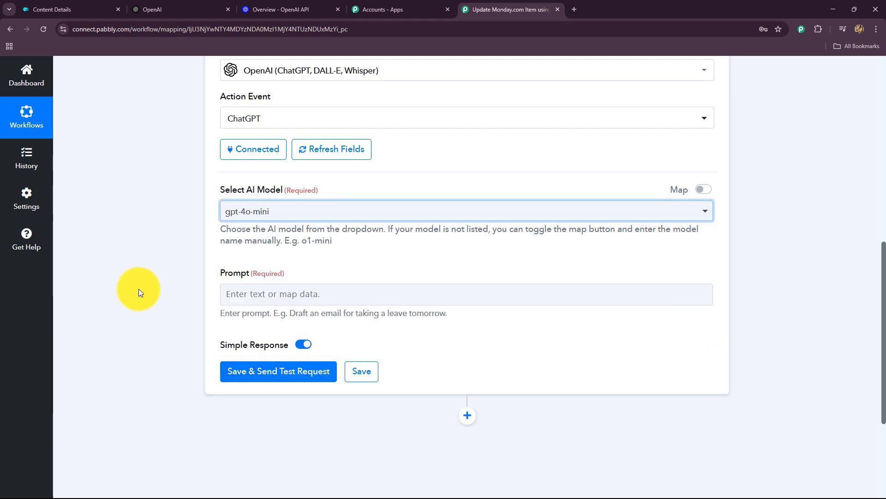
pyautogui.click(264, 219)
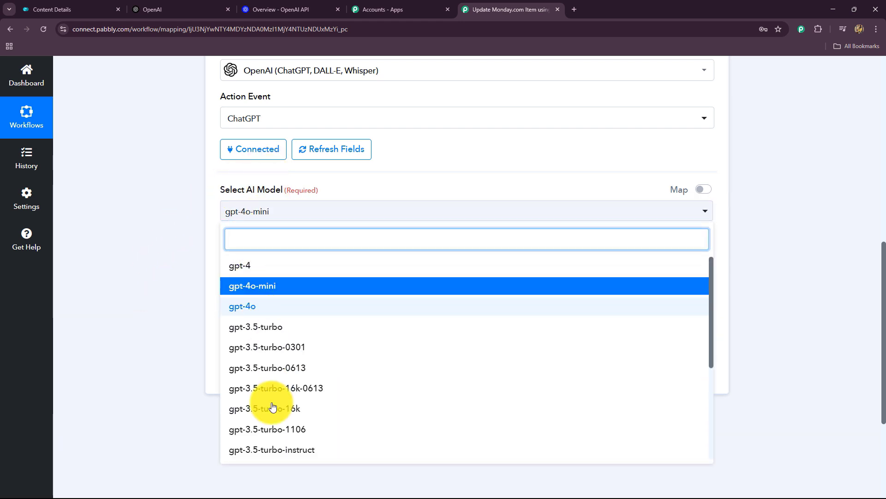
pyautogui.click(140, 255)
# - Enter a prompt asking a professional content writer to draft the task from {{Item Name}} and {{Description}} in a digital marketing agency's tone, returning only the content
pyautogui.scroll(-2, 251, 199)
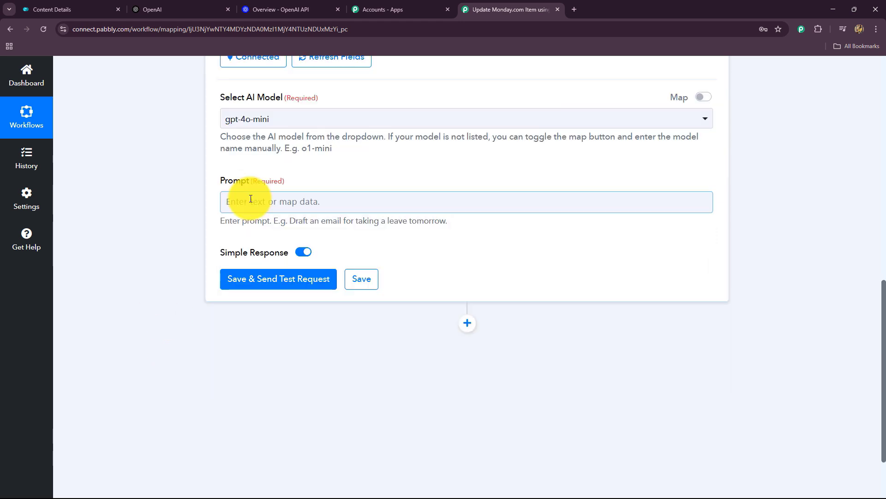
pyautogui.click(250, 199)
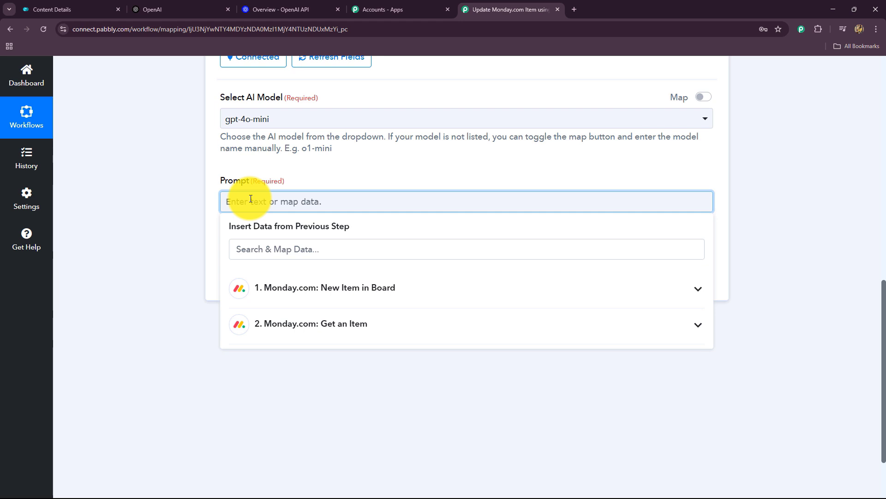
pyautogui.write('You are a professional content writer. Based on the following input, generate a compelling and well-written draft for the task. Make it relevant, informative, and aligned with the tone of a digital marketing agency.Title: {{Item Name}}Brief: {{Description}}Only return the generated content. Do not include any notes, explanations, or greetings.')
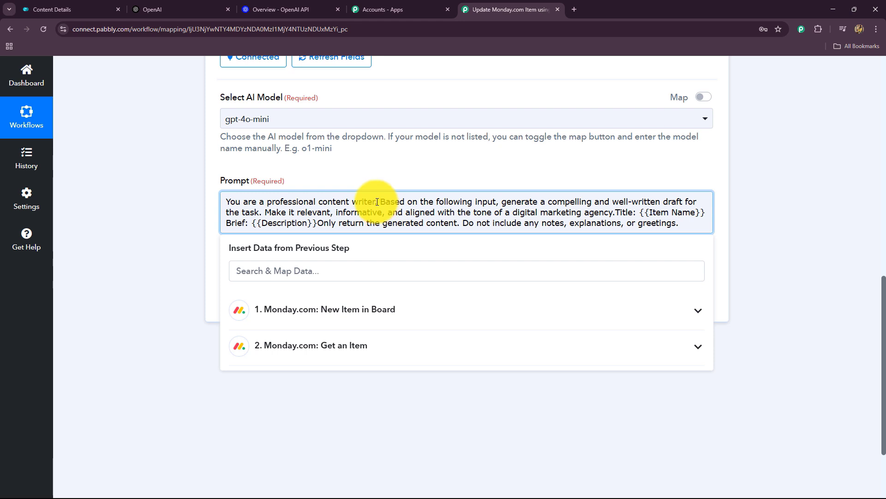
# - Replace the {{Item Name}} placeholder in the prompt with the Data Items 0 Name value mapped from the Get an Item step
pyautogui.moveTo(378, 204); pyautogui.dragTo(194, 212)
pyautogui.click(177, 211)
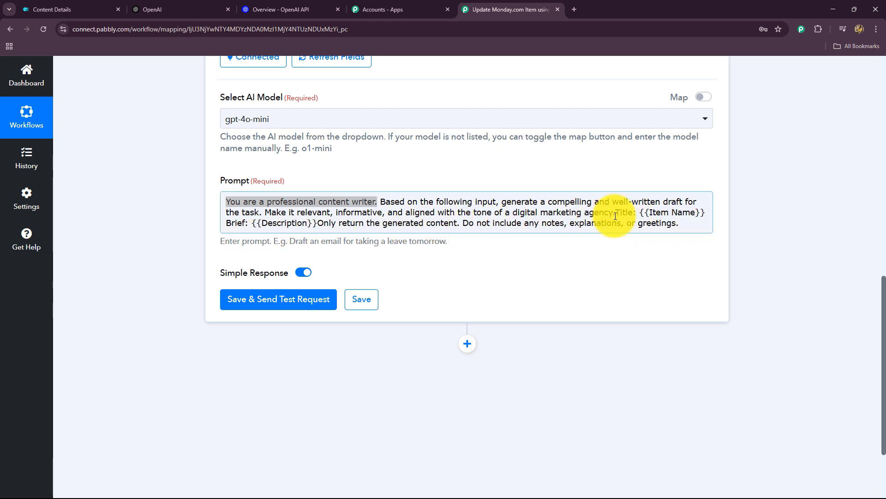
pyautogui.moveTo(640, 212); pyautogui.dragTo(742, 214)
pyautogui.press('BackSpace')
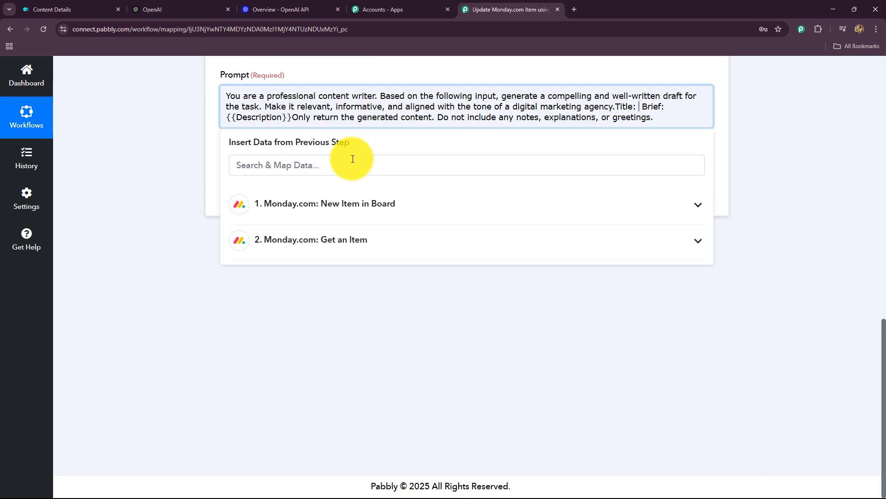
pyautogui.click(307, 245)
pyautogui.scroll(-3, 319, 372)
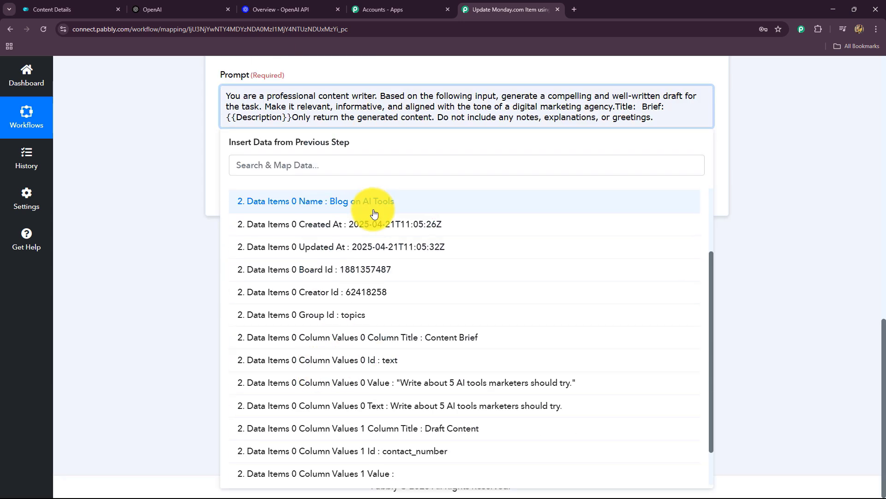
pyautogui.click(356, 203)
pyautogui.click(93, 151)
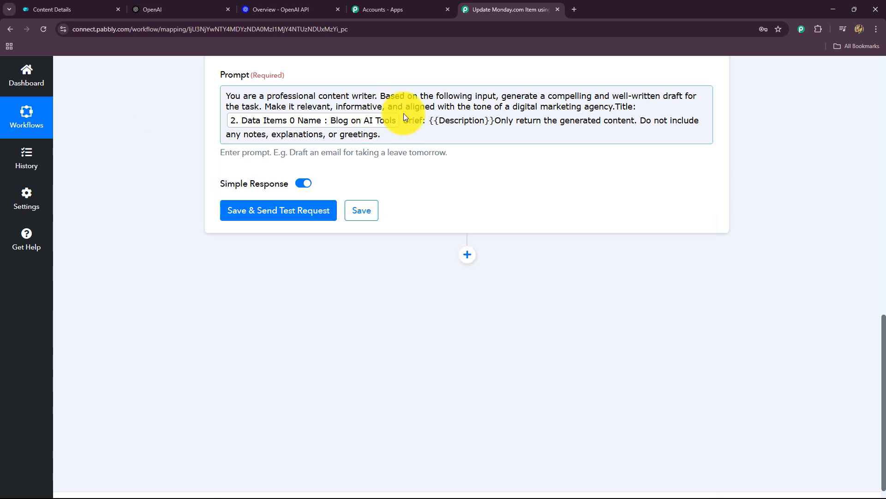
# - Replace the {{Description}} placeholder in the prompt with the Data Items 0 Column Values 0 Text value from the Get an Item step
pyautogui.moveTo(429, 120); pyautogui.dragTo(494, 120)
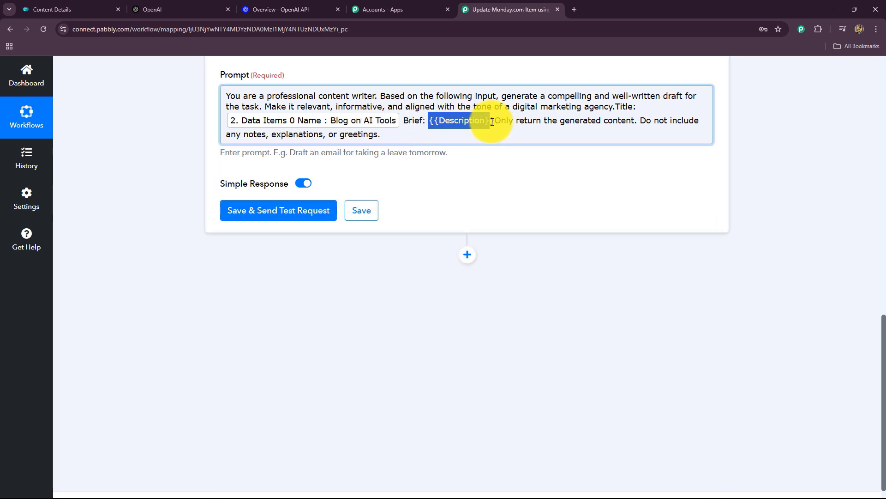
pyautogui.press('BackSpace')
pyautogui.click(297, 255)
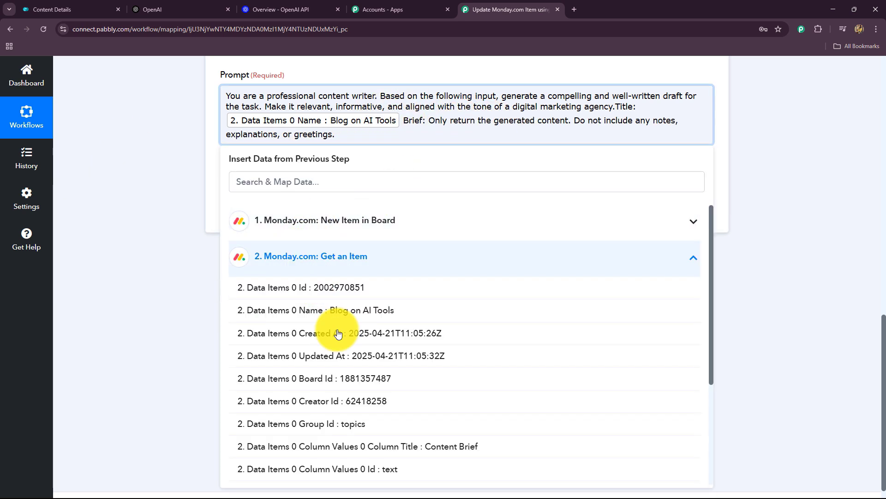
pyautogui.scroll(-4, 390, 415)
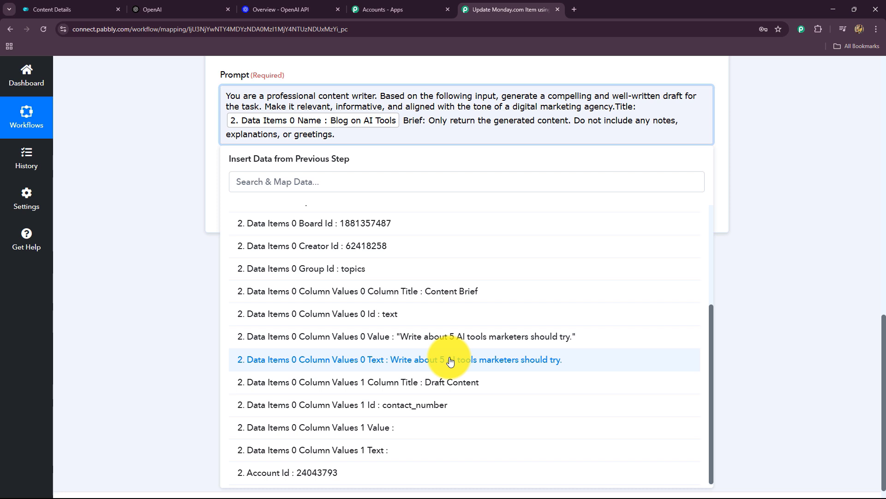
pyautogui.click(450, 360)
pyautogui.click(832, 256)
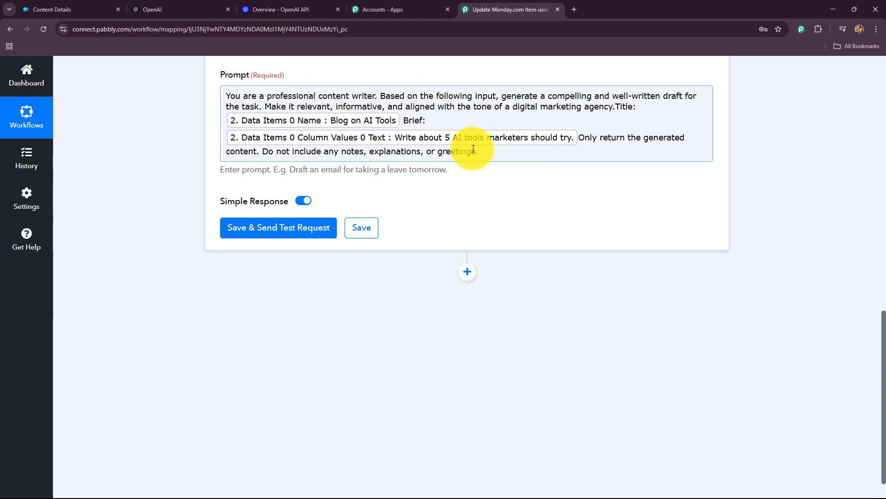
# - Save and test the ChatGPT action, and review the generated message content against the board's Draft Content column
pyautogui.click(291, 238)
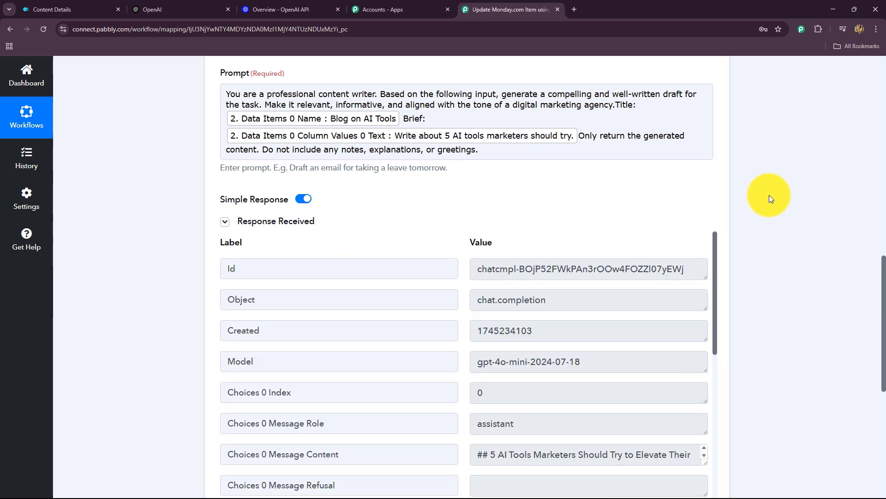
pyautogui.scroll(-5, 767, 198)
pyautogui.moveTo(704, 187); pyautogui.dragTo(702, 261)
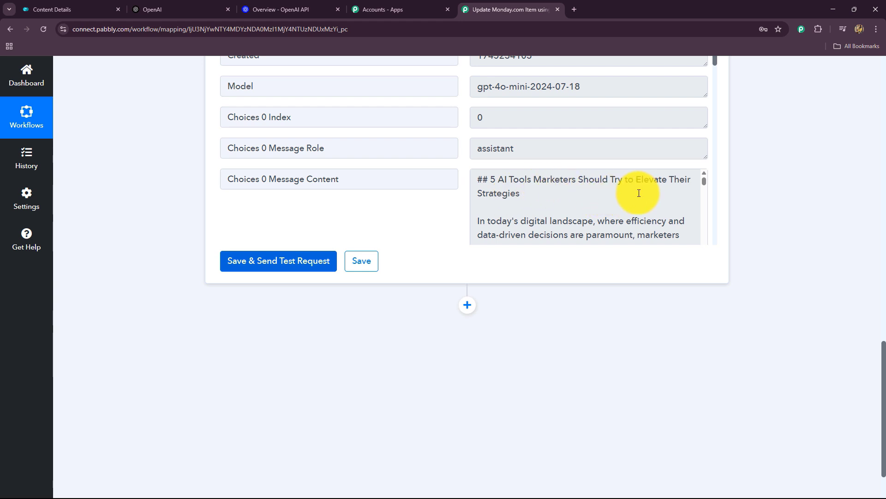
pyautogui.scroll(-10, 506, 197)
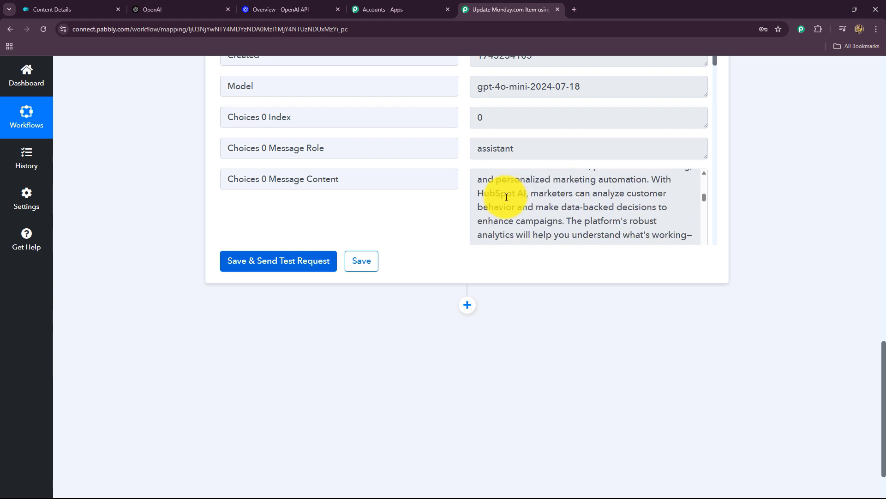
pyautogui.scroll(-5, 506, 197)
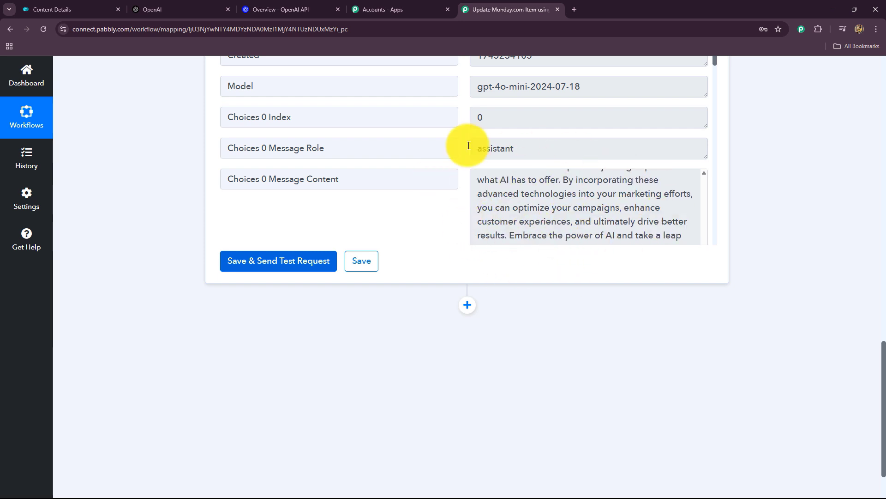
pyautogui.click(69, 8)
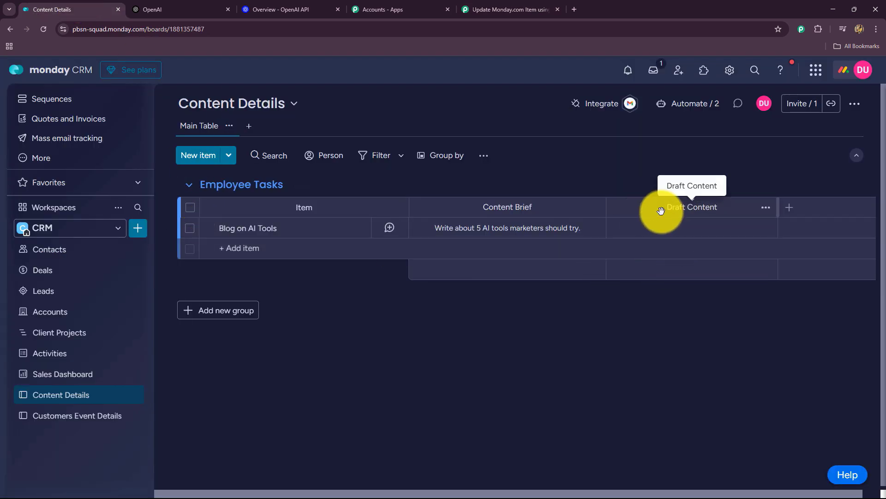
pyautogui.click(494, 8)
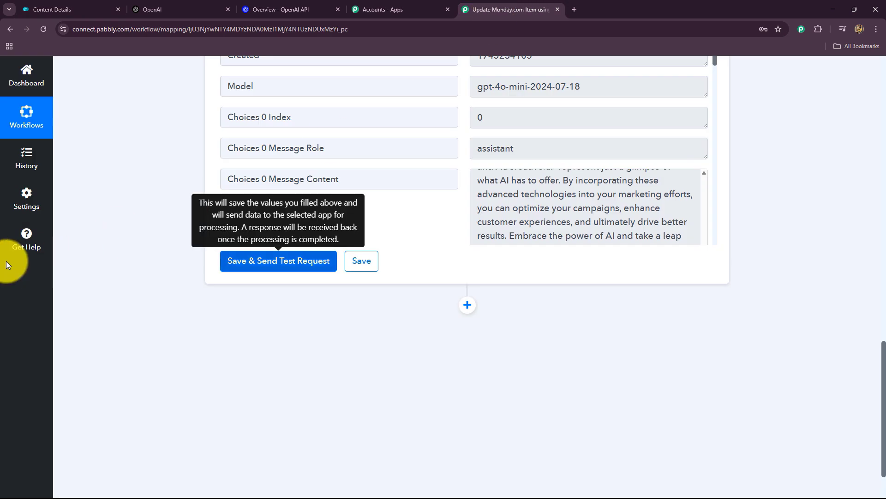
# - Add a Monday.com action after the ChatGPT step with the Search Items by Column Value action event
pyautogui.scroll(-2, 528, 236)
pyautogui.click(467, 237)
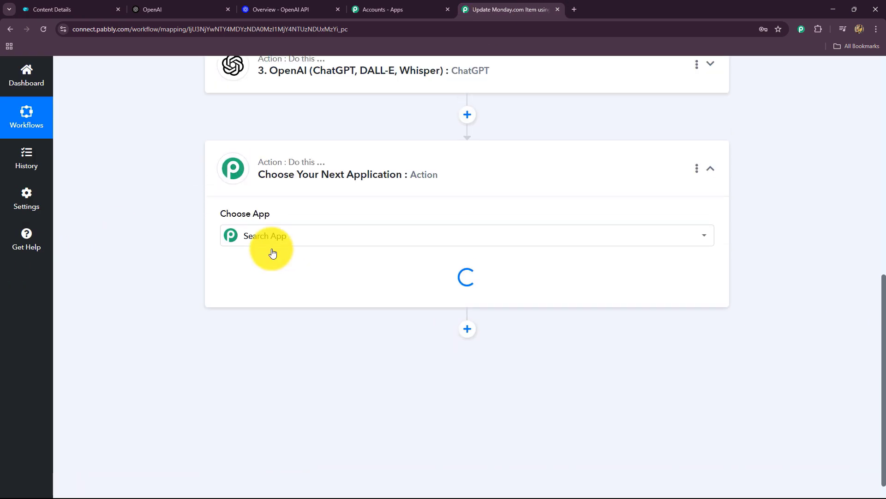
pyautogui.click(271, 250)
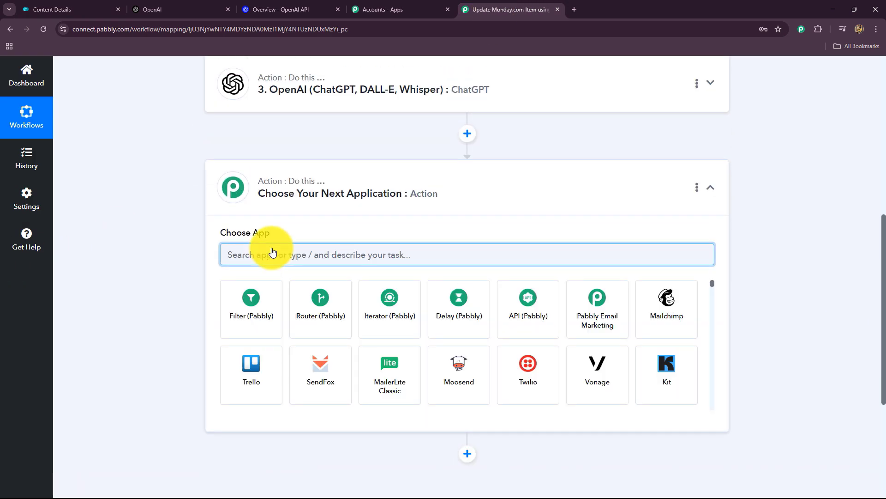
pyautogui.write('mon')
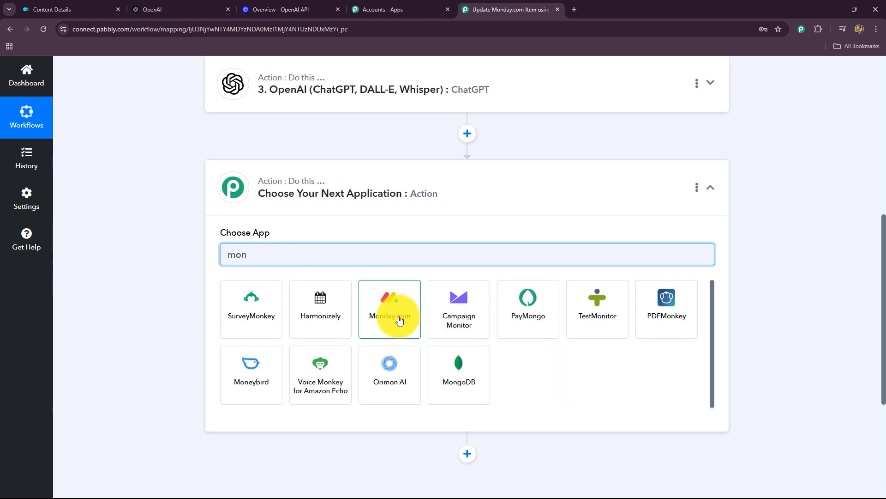
pyautogui.click(399, 320)
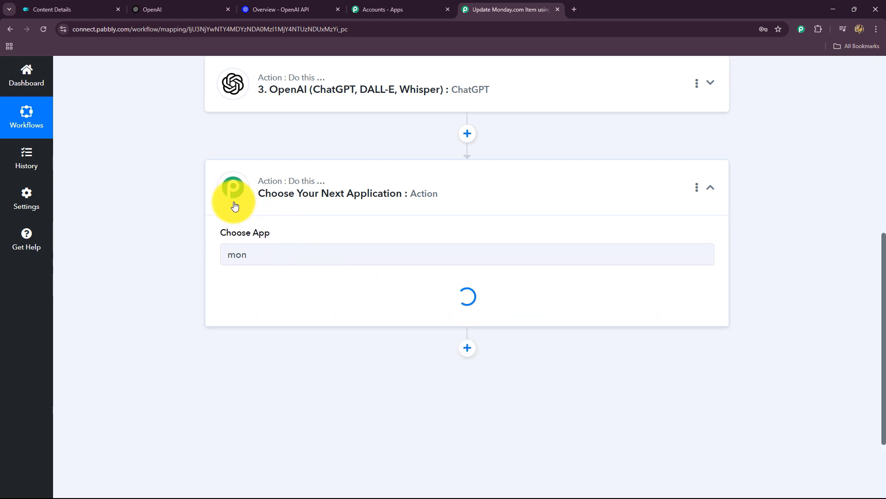
pyautogui.write('sea')
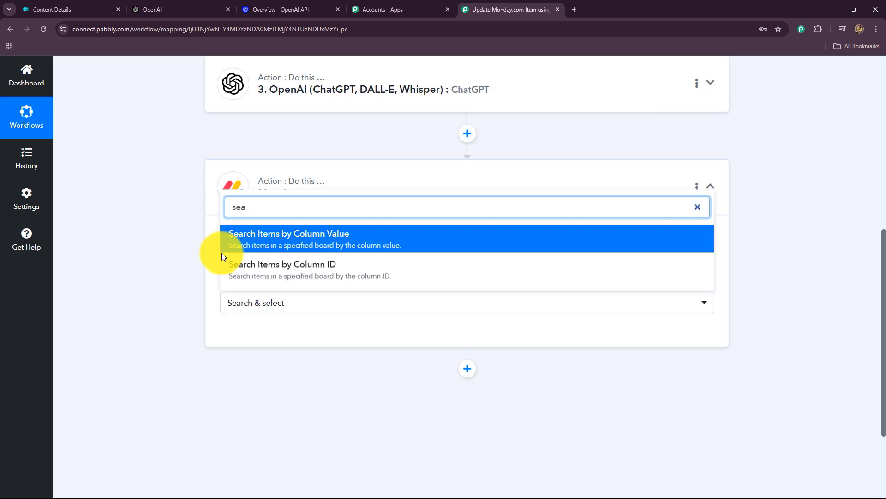
pyautogui.click(330, 243)
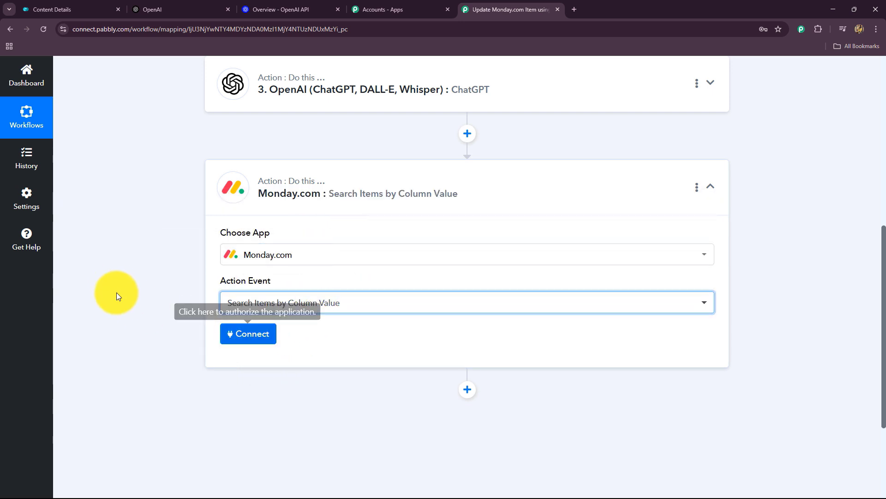
# - Connect the item search action to Monday.com and set its board to Content Details
pyautogui.scroll(-3, 115, 291)
pyautogui.click(248, 185)
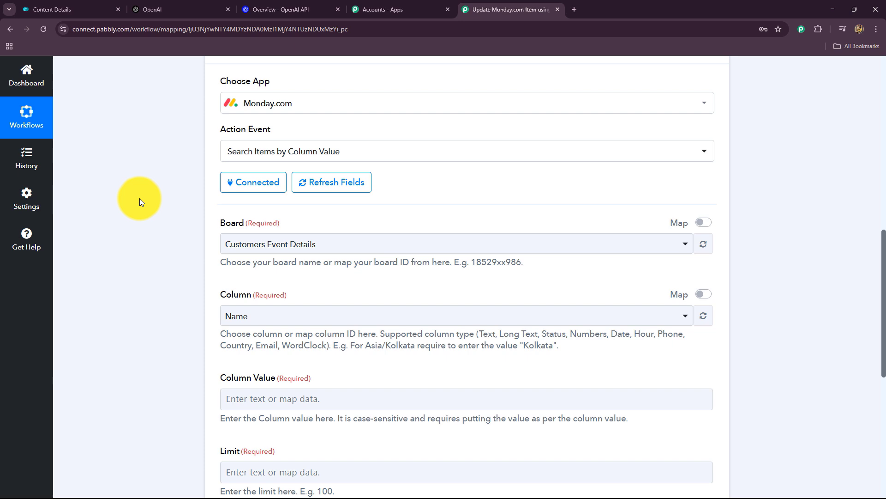
pyautogui.scroll(-2, 361, 126)
pyautogui.click(278, 158)
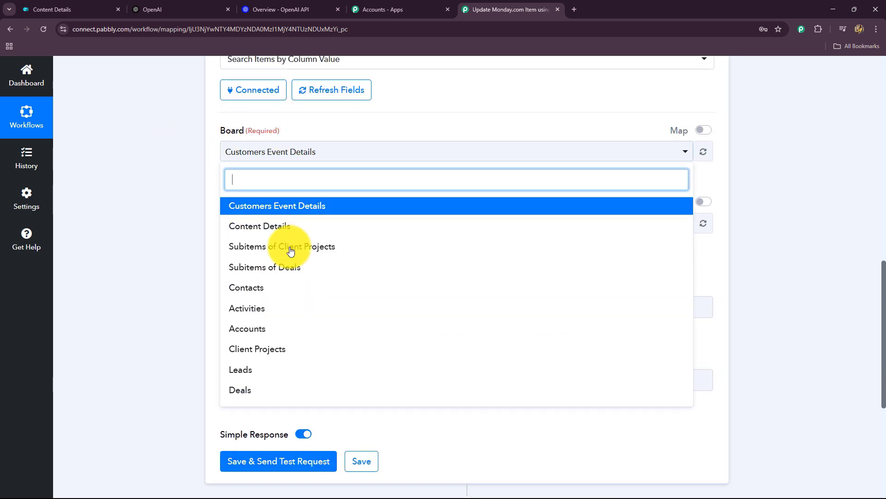
pyautogui.click(272, 210)
pyautogui.click(277, 154)
pyautogui.click(265, 229)
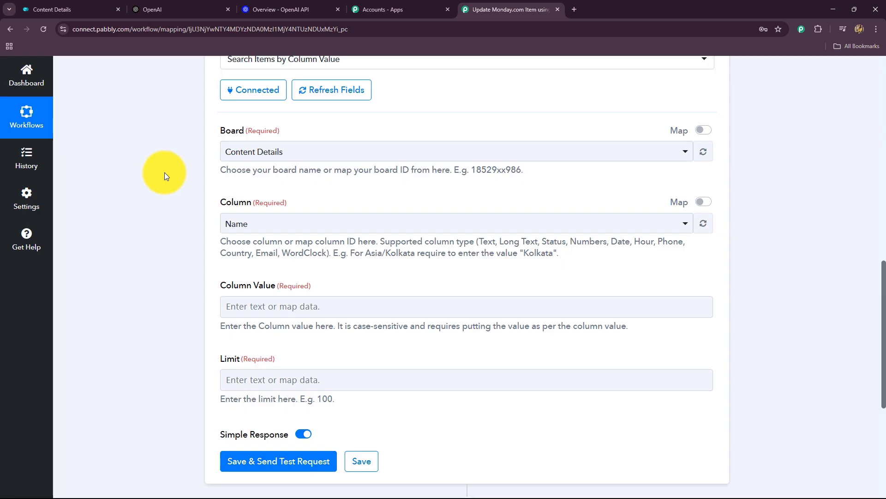
# - Choose Name as the column for the item search, checking it against the item column of the Content Details board
pyautogui.scroll(-4, 167, 174)
pyautogui.scroll(4, 166, 175)
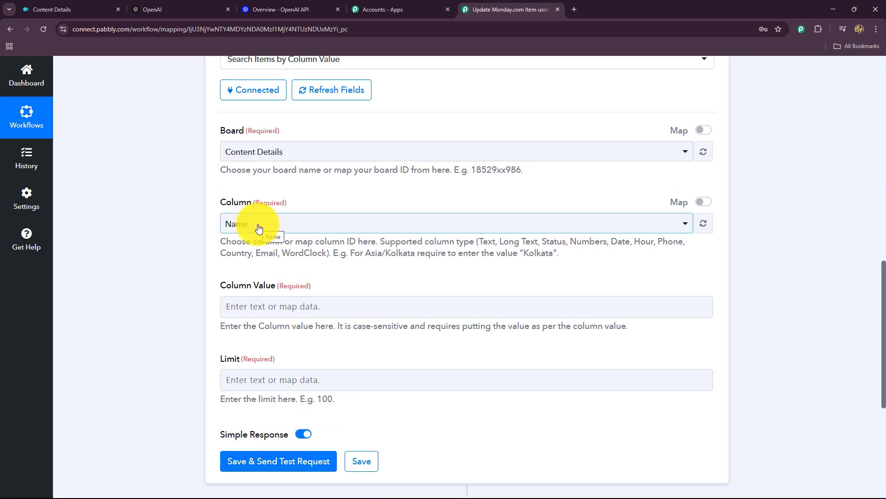
pyautogui.click(259, 228)
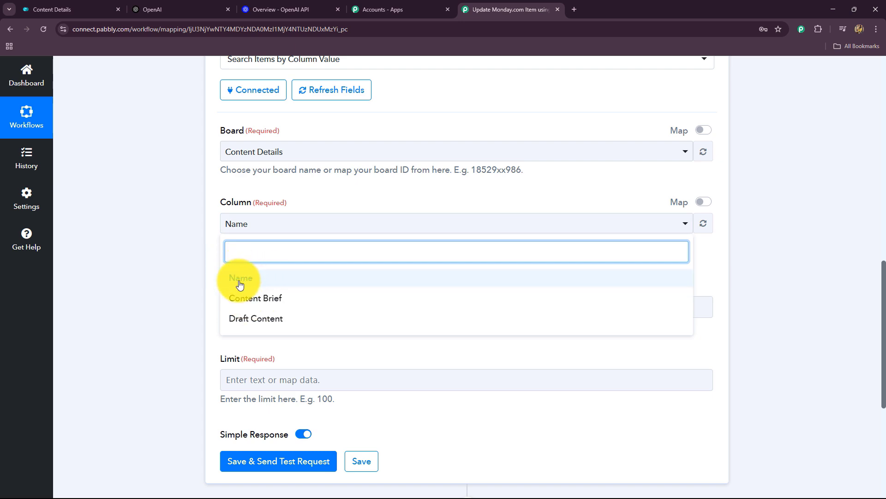
pyautogui.click(90, 8)
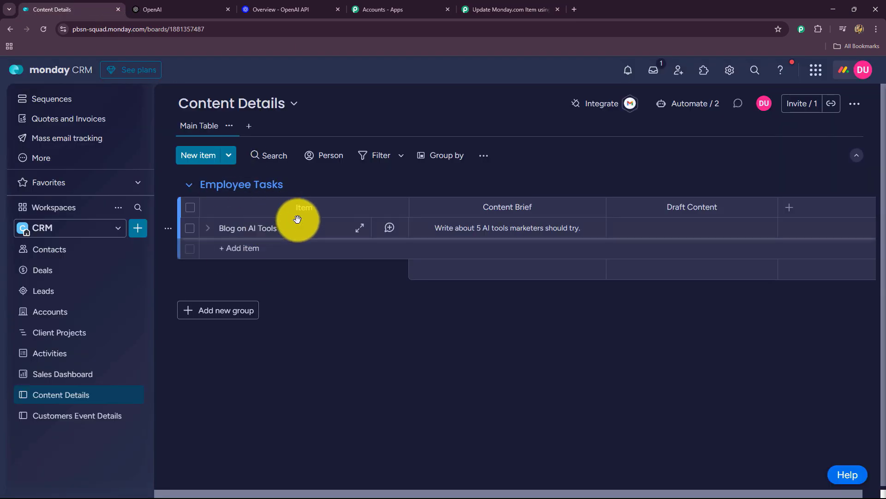
pyautogui.click(478, 11)
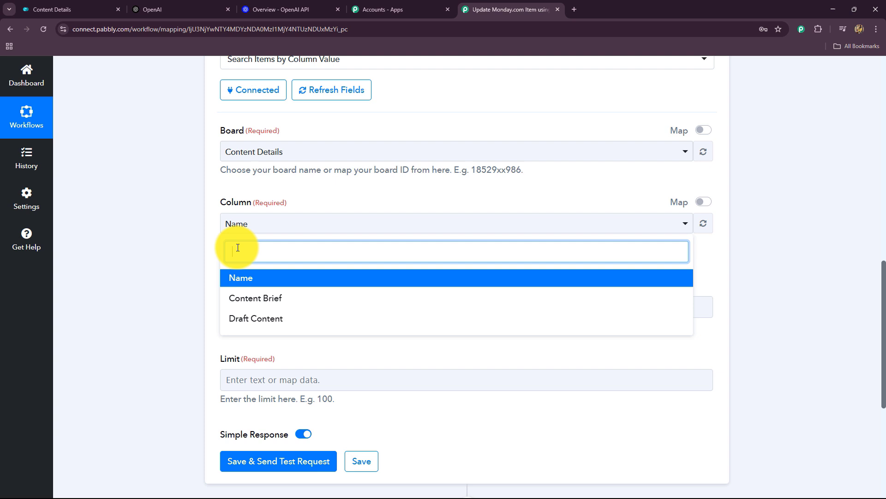
pyautogui.click(240, 279)
# - Map the search's column value to Data Items 0 Name from the Get an Item step
pyautogui.scroll(-4, 145, 224)
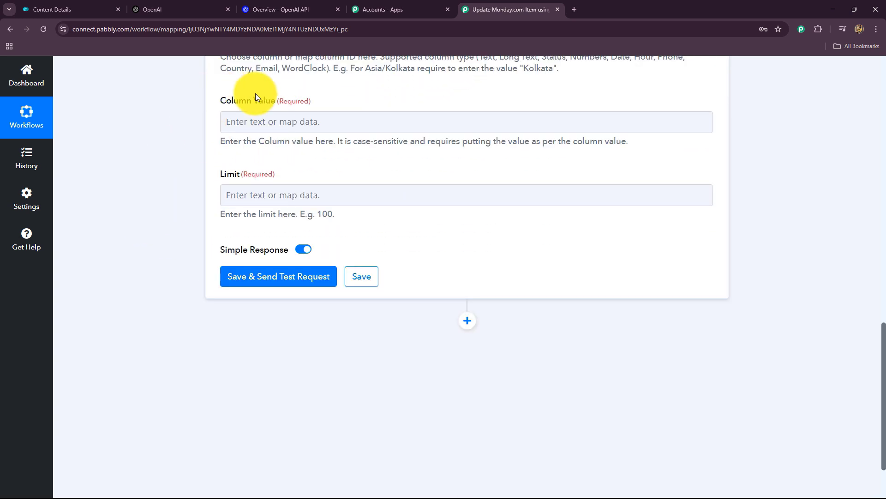
pyautogui.click(238, 125)
pyautogui.click(322, 126)
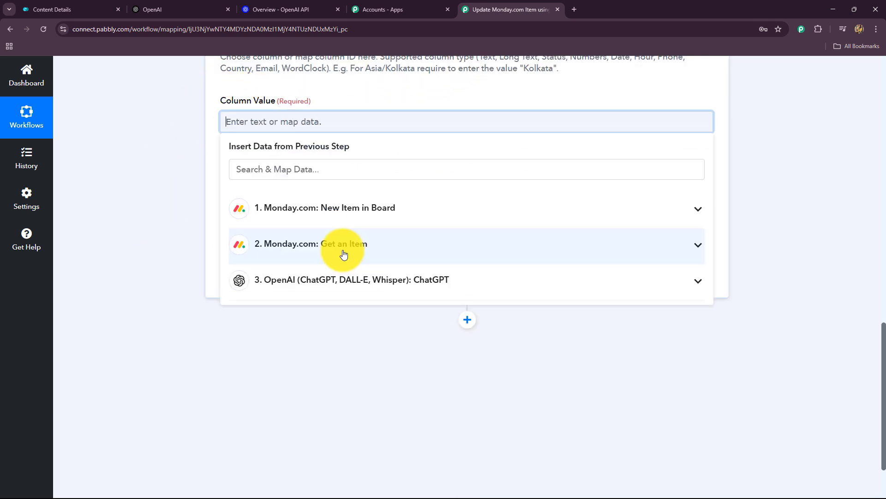
pyautogui.click(340, 245)
pyautogui.click(355, 304)
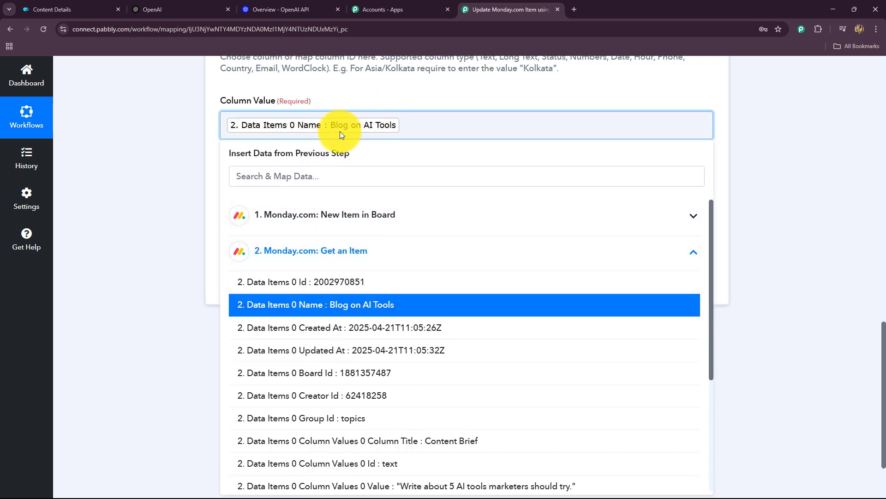
pyautogui.click(195, 131)
# - Set the search limit to 1, save and test the action, and check the returned item ID
pyautogui.scroll(-2, 379, 156)
pyautogui.click(245, 115)
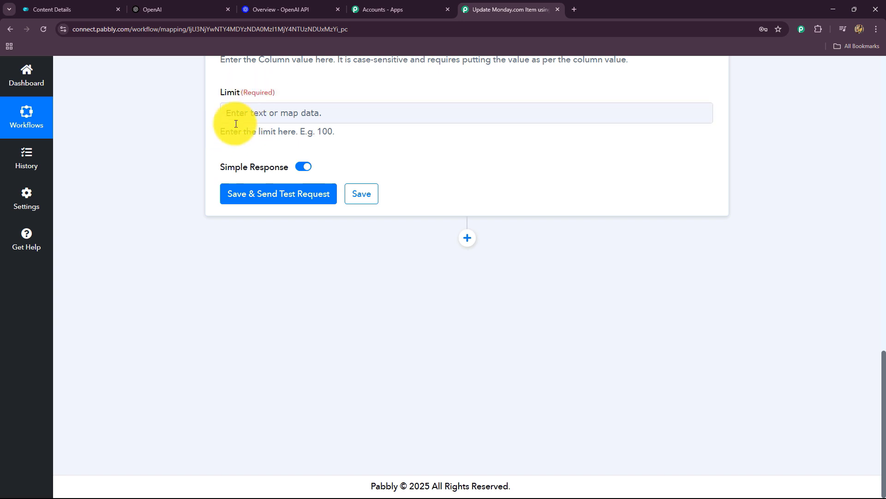
pyautogui.click(241, 116)
pyautogui.click(186, 141)
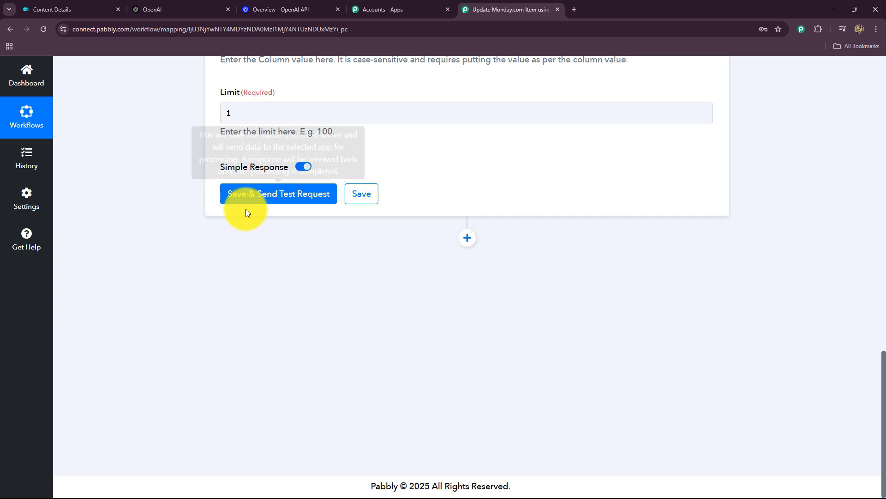
pyautogui.click(248, 193)
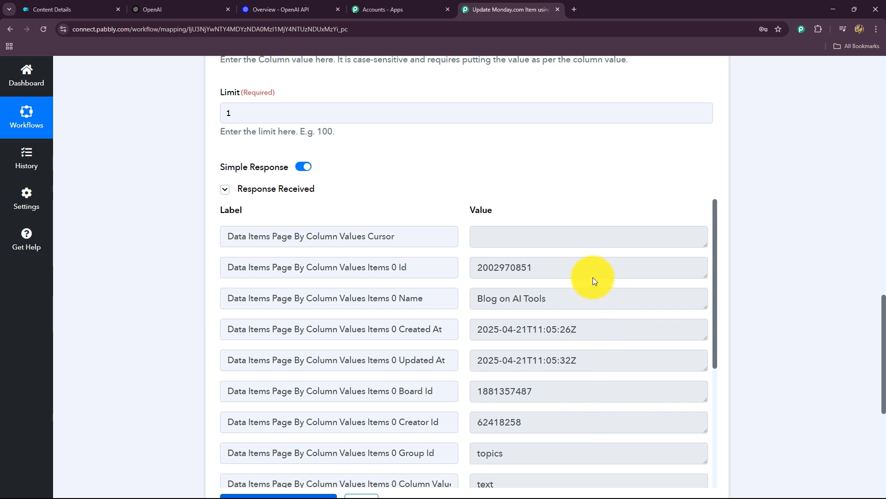
pyautogui.moveTo(584, 268); pyautogui.dragTo(402, 265)
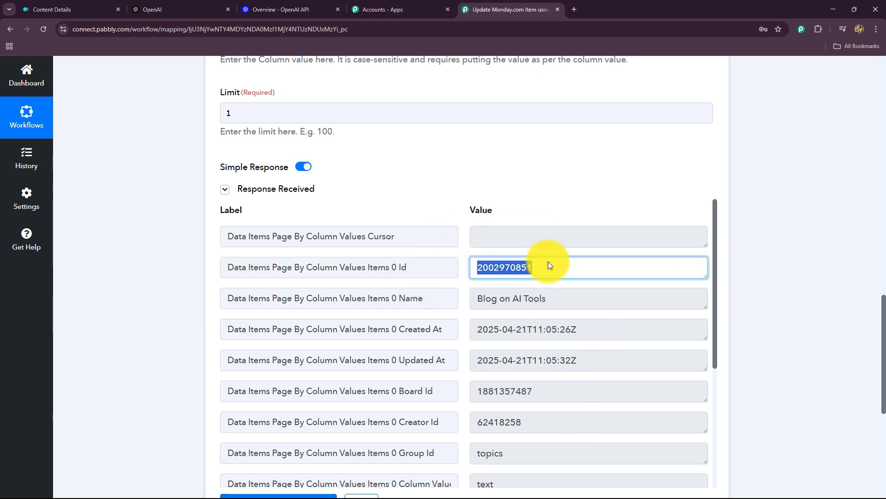
pyautogui.click(83, 10)
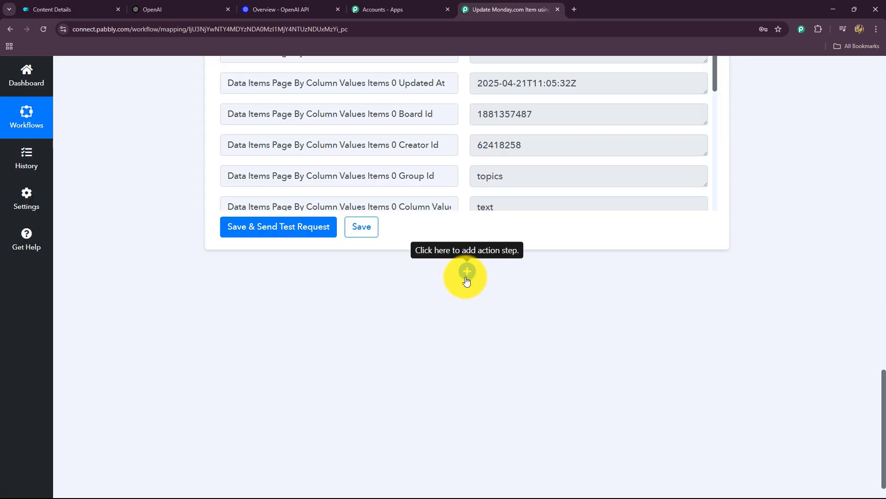
# - Add a Monday.com action step after the item search, with Update Item Column Value as its action event
pyautogui.click(468, 272)
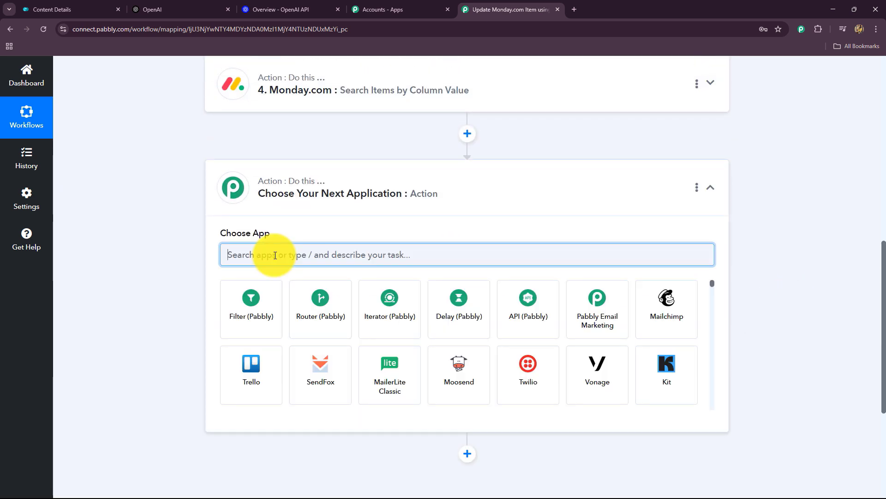
pyautogui.write('Mo')
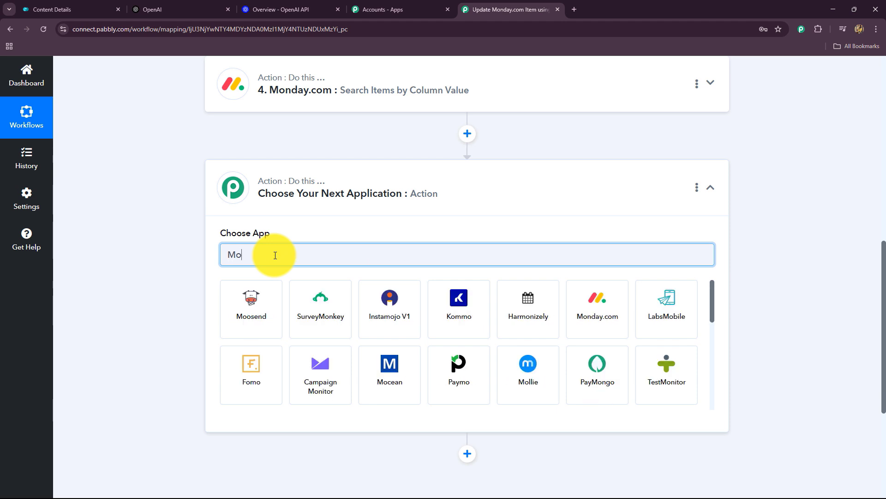
pyautogui.click(617, 321)
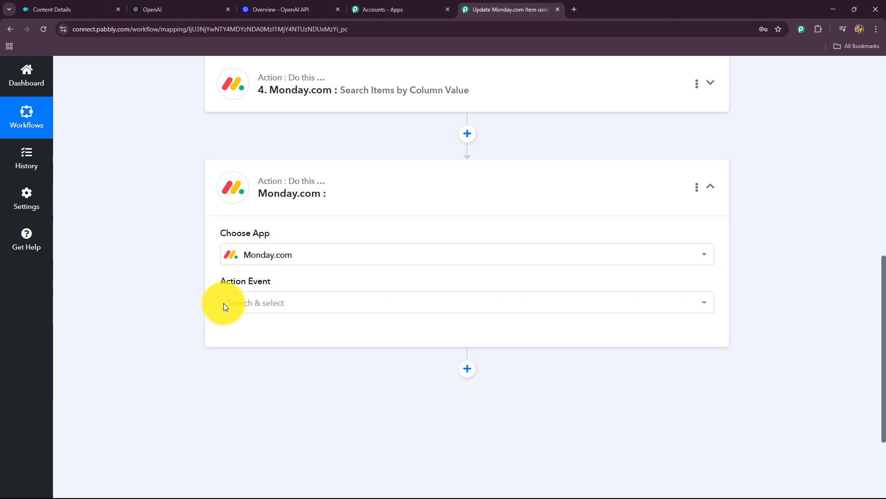
pyautogui.click(226, 303)
pyautogui.write('up')
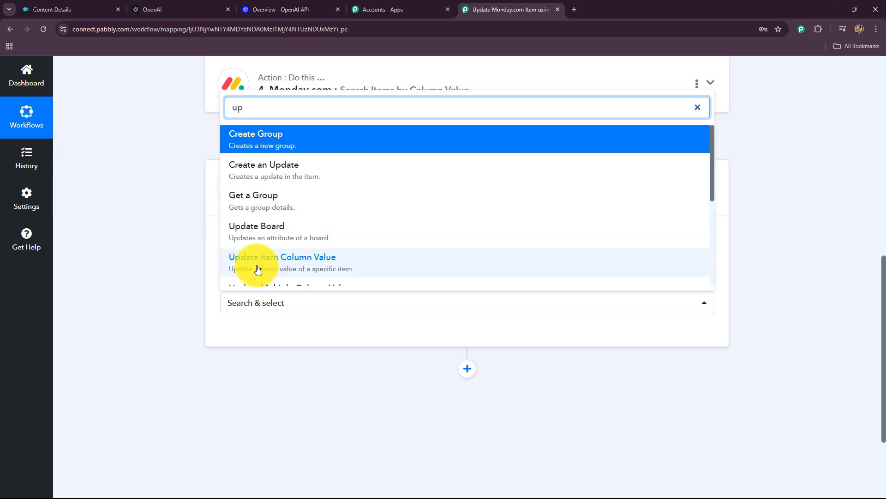
pyautogui.click(298, 268)
# - Connect the update action through the existing Monday.com #2 connection and set its board to Content Details
pyautogui.click(252, 337)
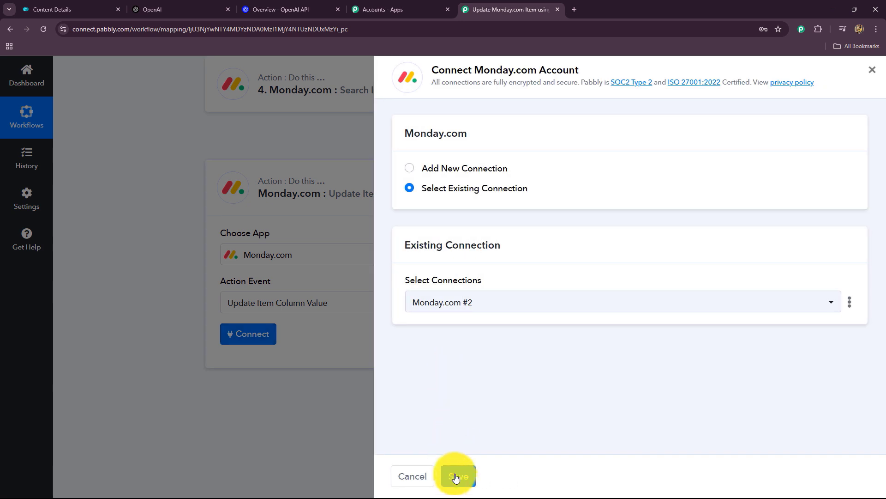
pyautogui.click(455, 477)
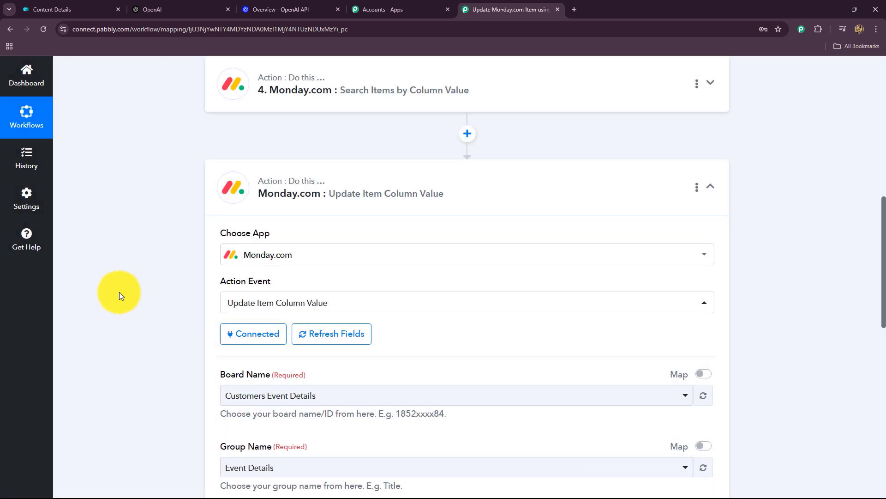
pyautogui.scroll(-5, 119, 292)
pyautogui.scroll(-6, 235, 301)
pyautogui.scroll(8, 227, 296)
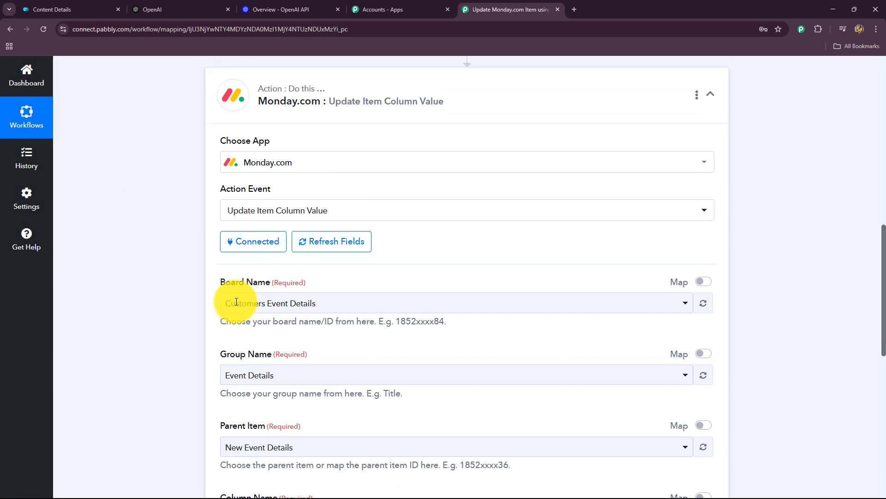
pyautogui.scroll(-4, 234, 301)
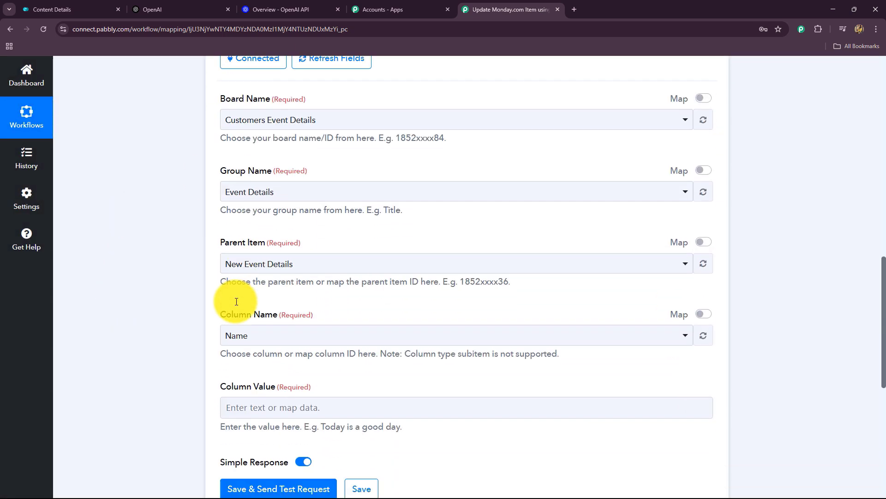
pyautogui.click(268, 126)
pyautogui.click(252, 193)
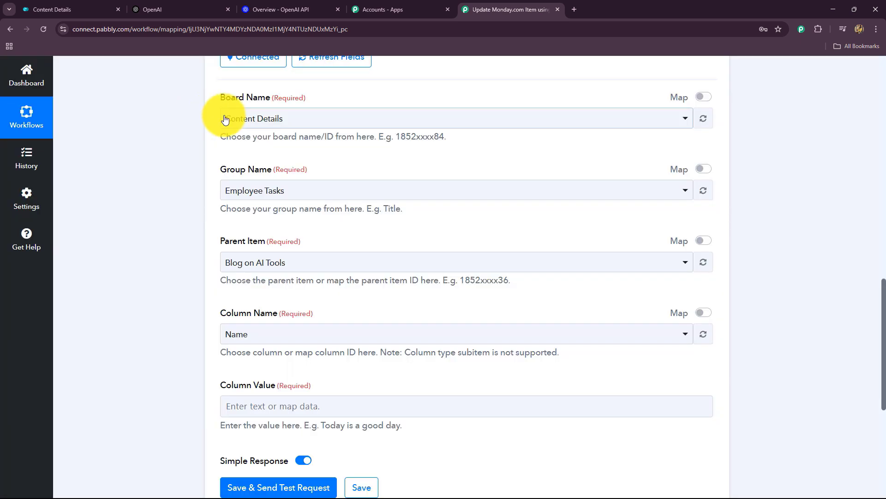
# - Review the parent item choices for the update action and compare them with the items on the Content Details board
pyautogui.scroll(-1, 157, 251)
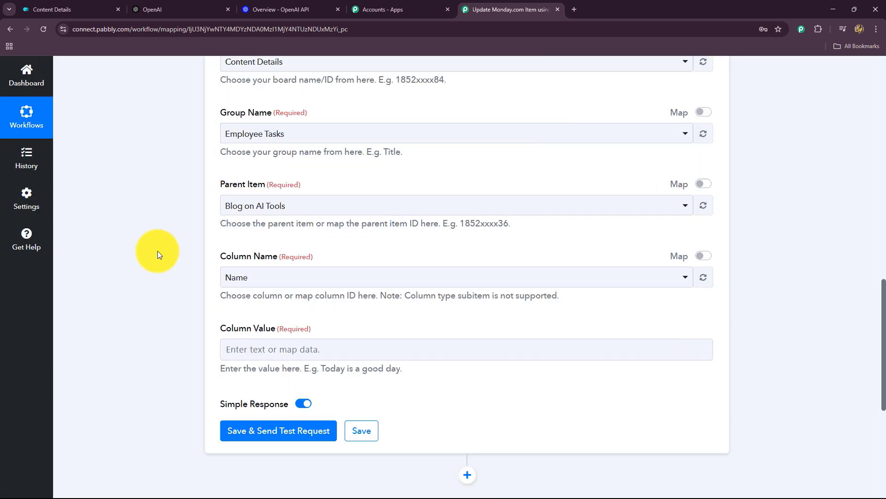
pyautogui.scroll(-3, 157, 251)
pyautogui.scroll(2, 191, 201)
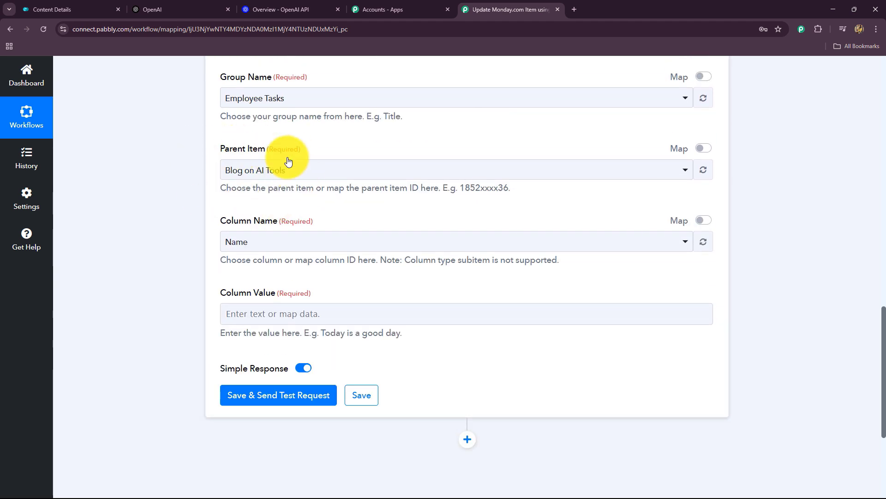
pyautogui.click(337, 170)
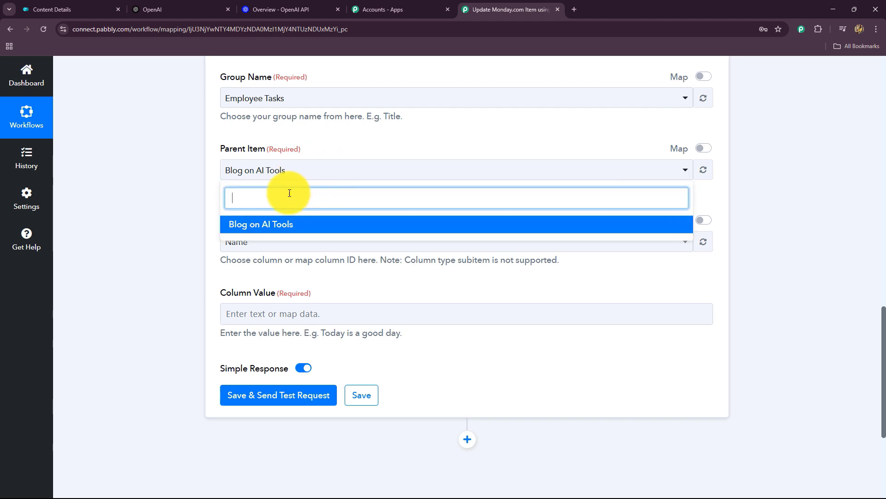
pyautogui.click(174, 200)
pyautogui.click(65, 9)
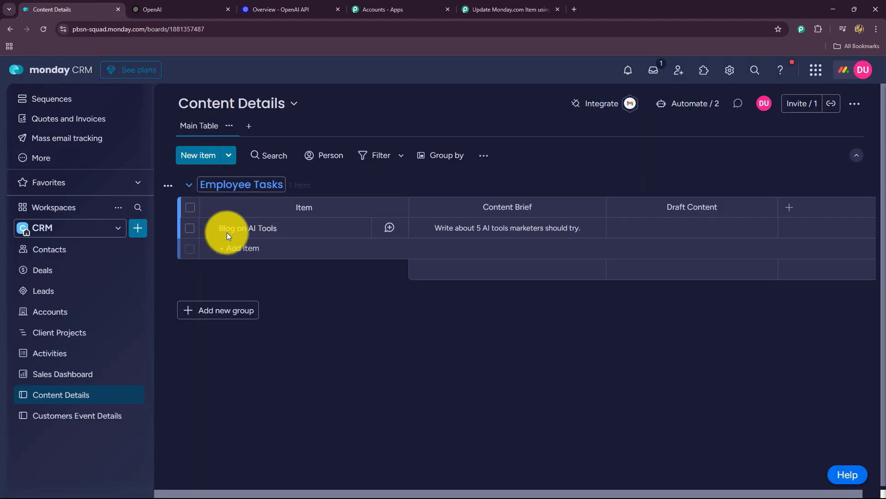
pyautogui.click(508, 10)
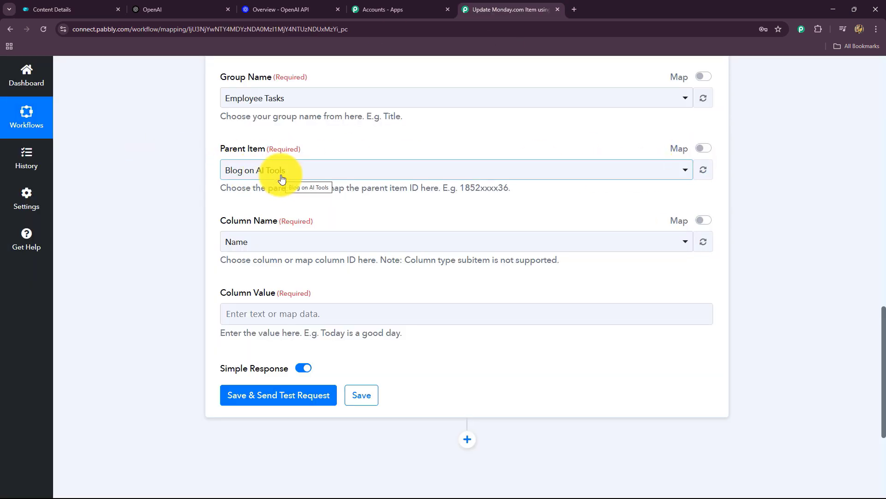
# - Switch Parent Item to mapping and replace its fixed ID with the Items 0 Id from the Search Items by Column Value step
pyautogui.click(702, 148)
pyautogui.doubleClick(217, 172)
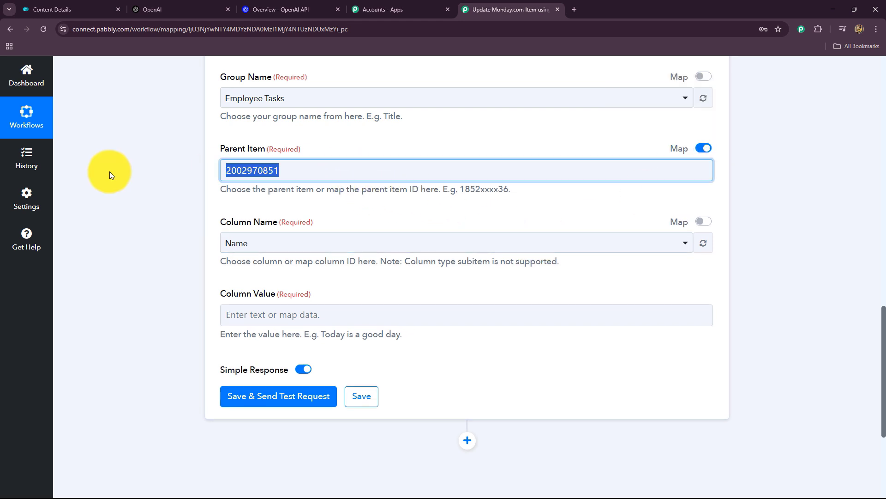
pyautogui.press('BackSpace')
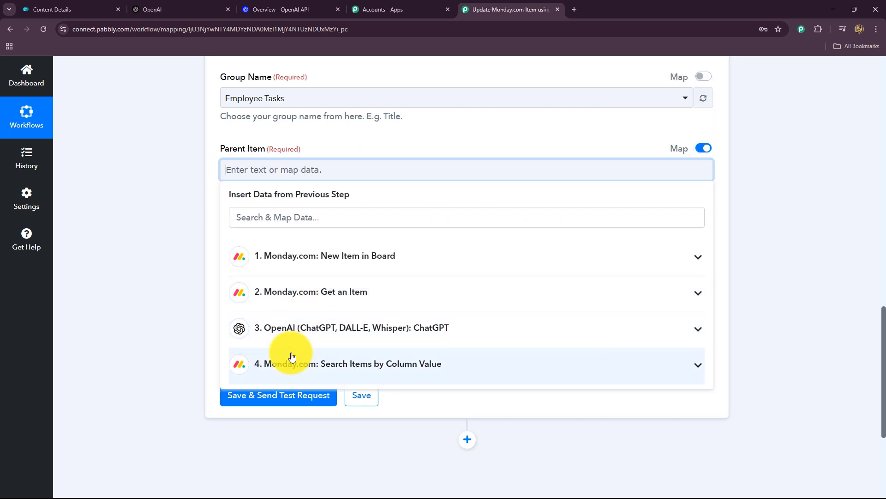
pyautogui.scroll(-2, 293, 269)
pyautogui.click(310, 279)
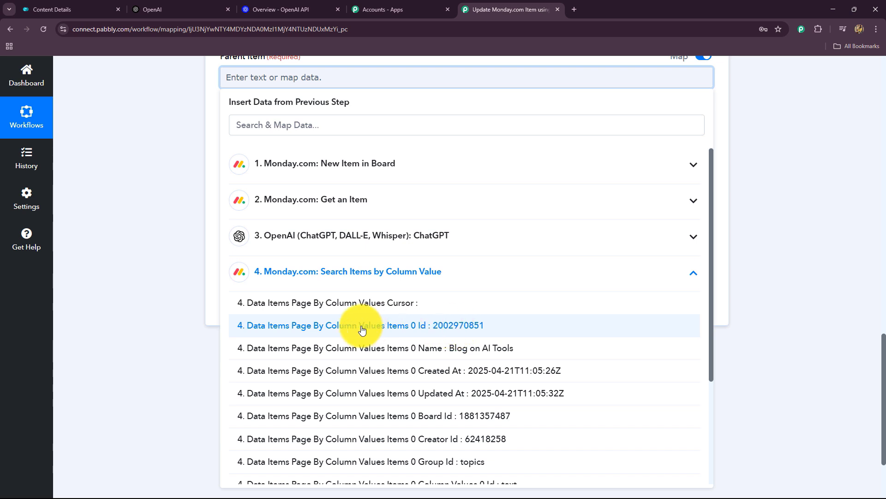
pyautogui.click(476, 328)
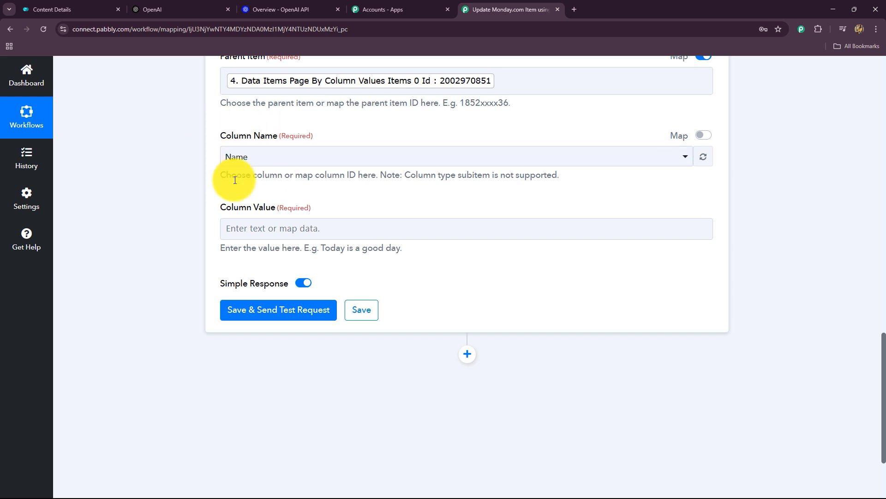
# - Set the column to update to Draft Content, checking it against the columns of the Content Details board
pyautogui.click(49, 10)
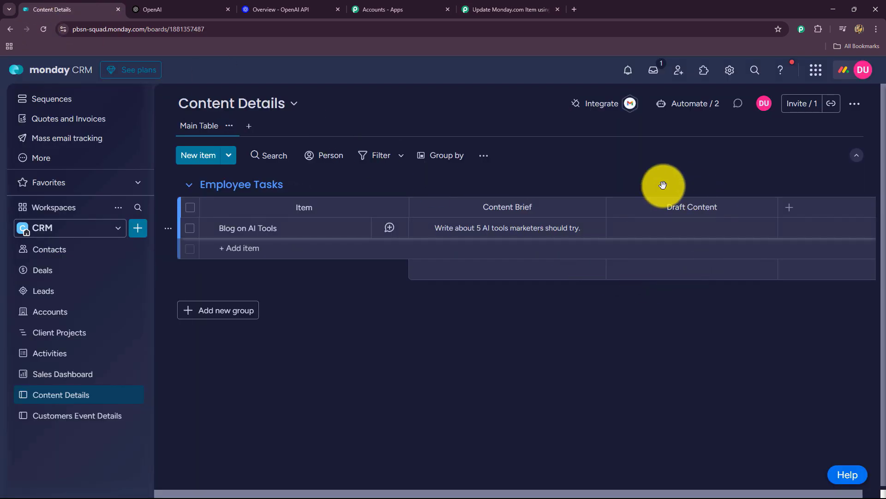
pyautogui.click(475, 8)
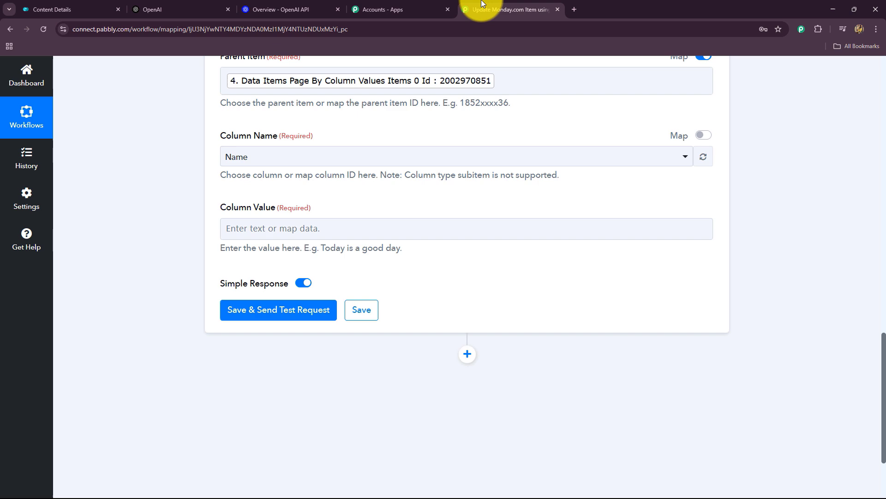
pyautogui.click(272, 160)
pyautogui.click(249, 252)
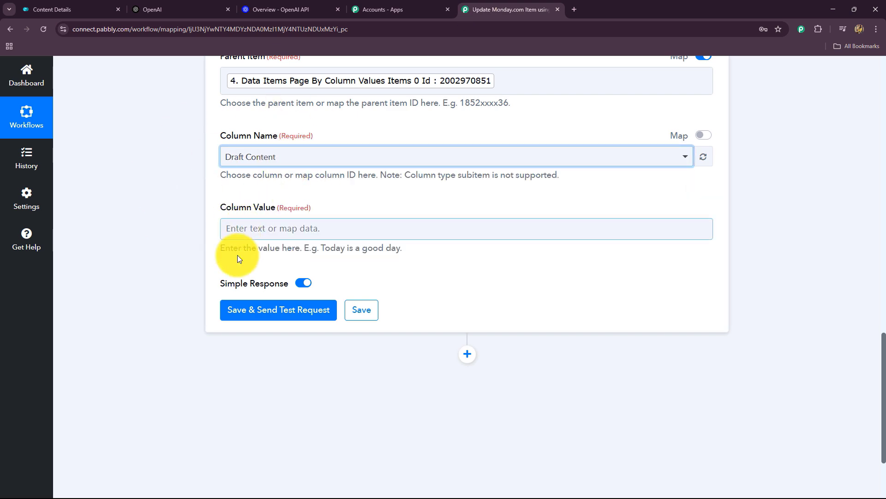
# - Map the column value to Choices 0 Message Content from the ChatGPT step and try to save and test the update action
pyautogui.scroll(-2, 242, 224)
pyautogui.scroll(4, 189, 323)
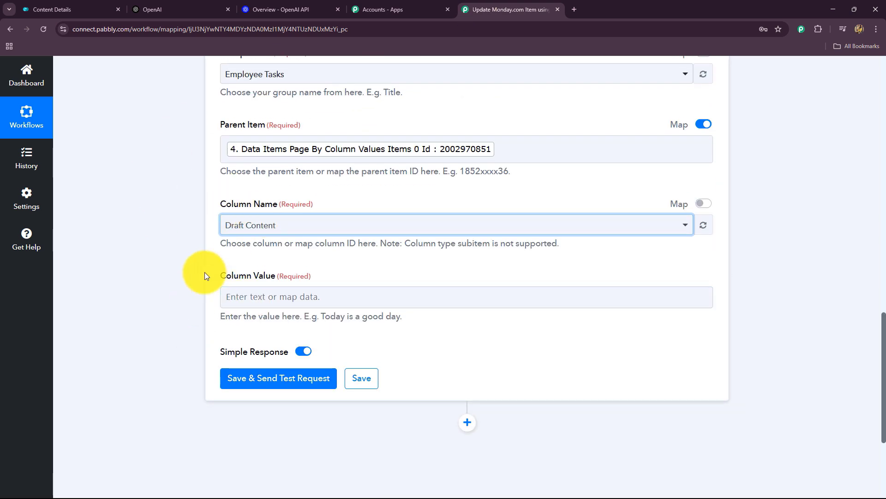
pyautogui.scroll(-2, 206, 276)
pyautogui.click(264, 200)
pyautogui.scroll(-2, 168, 257)
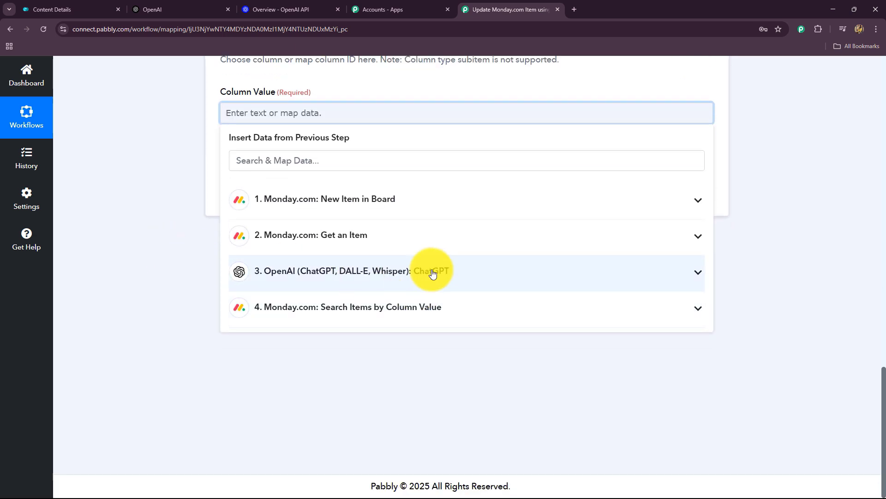
pyautogui.click(432, 273)
pyautogui.scroll(-3, 346, 376)
pyautogui.click(406, 254)
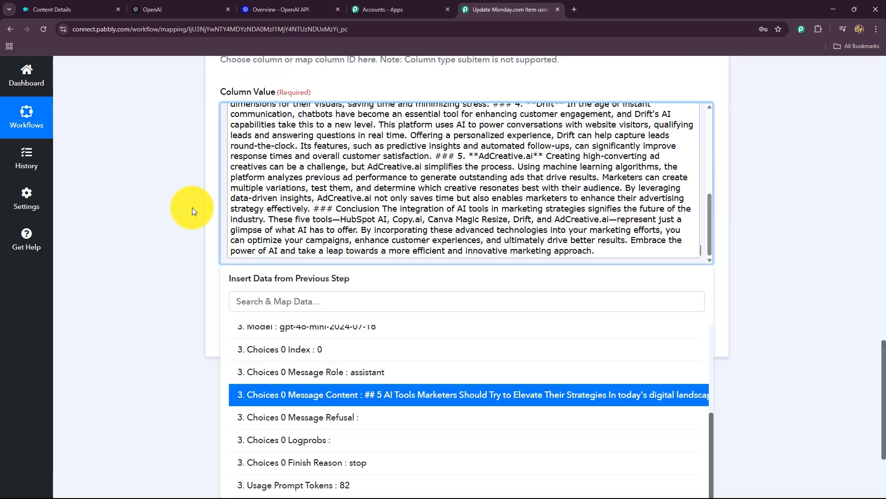
pyautogui.click(192, 207)
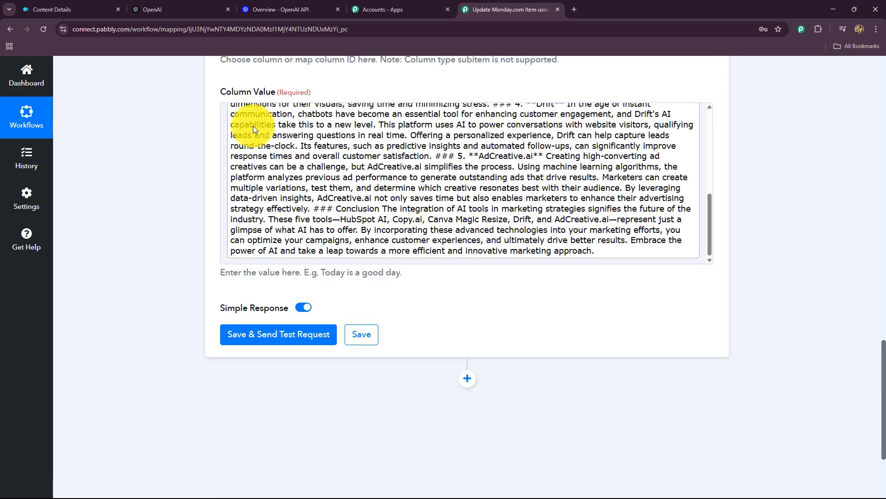
pyautogui.click(259, 337)
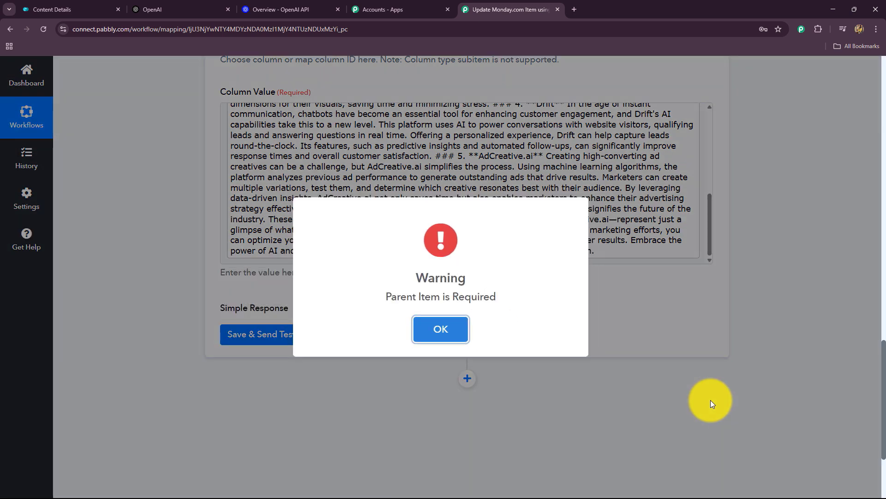
pyautogui.click(444, 330)
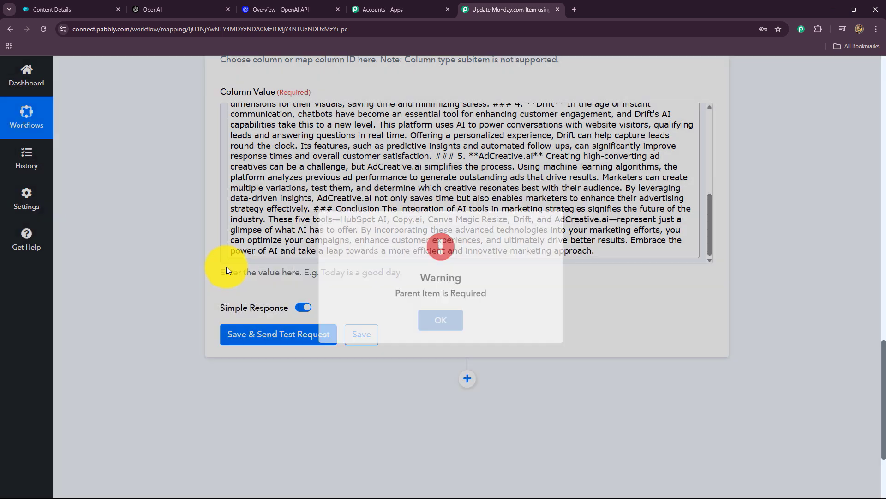
# - Map the empty Parent Item again to the Items 0 Id from the Search Items by Column Value step
pyautogui.scroll(9, 237, 198)
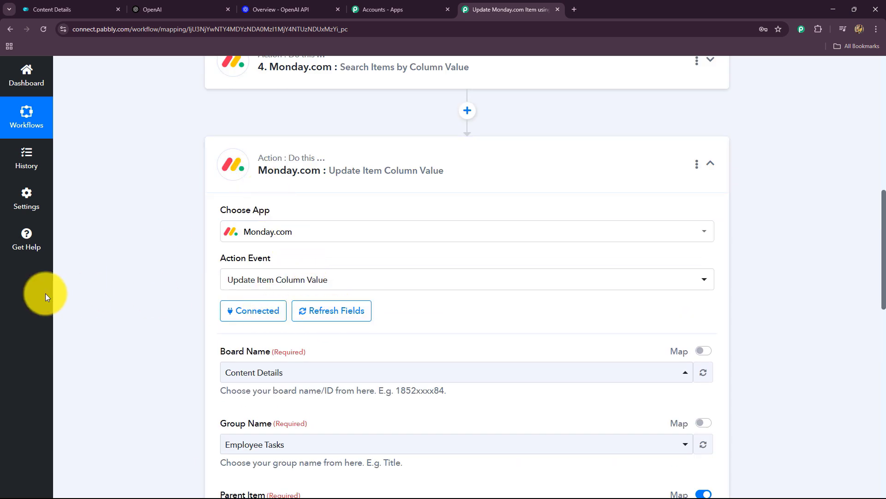
pyautogui.scroll(-6, 139, 274)
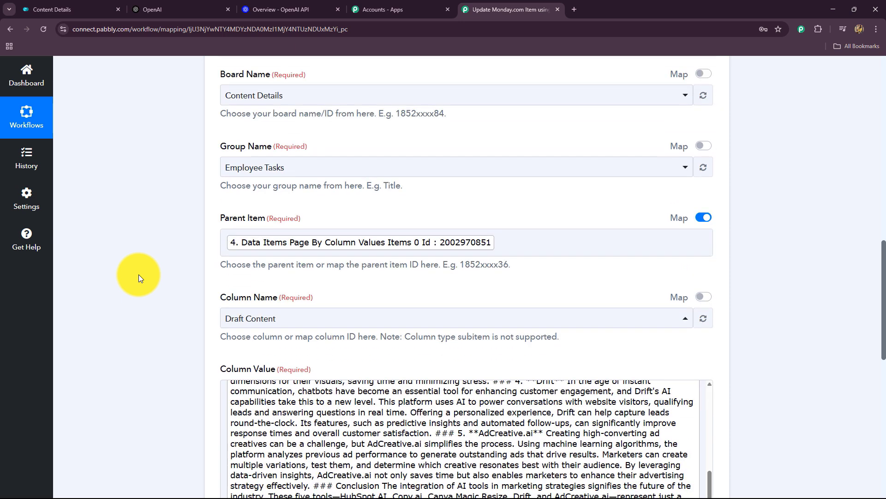
pyautogui.scroll(-2, 139, 274)
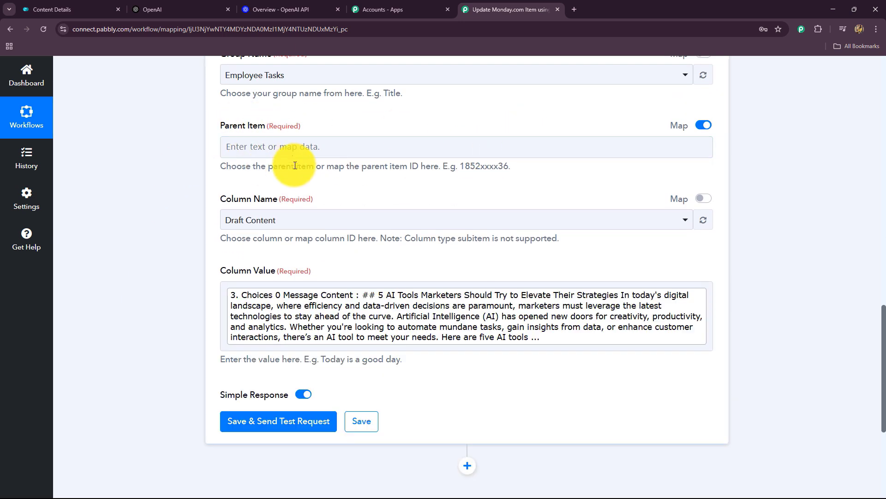
pyautogui.click(294, 151)
pyautogui.scroll(-4, 301, 208)
pyautogui.click(312, 155)
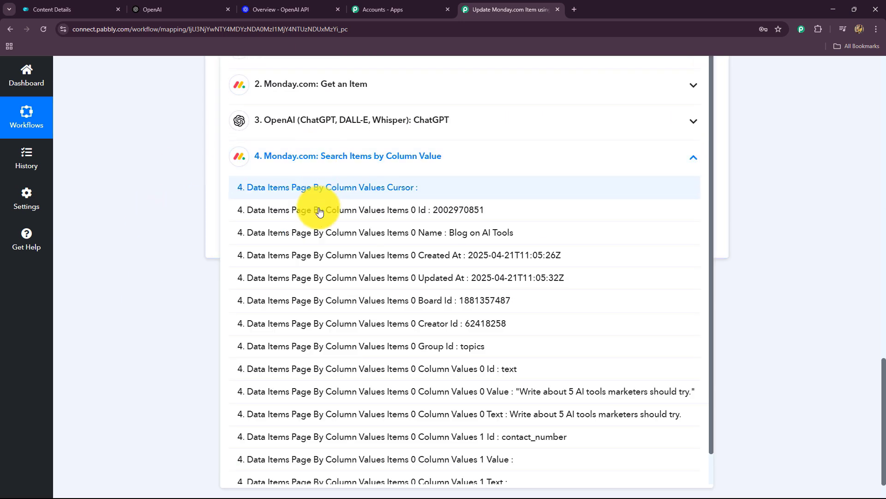
pyautogui.click(463, 214)
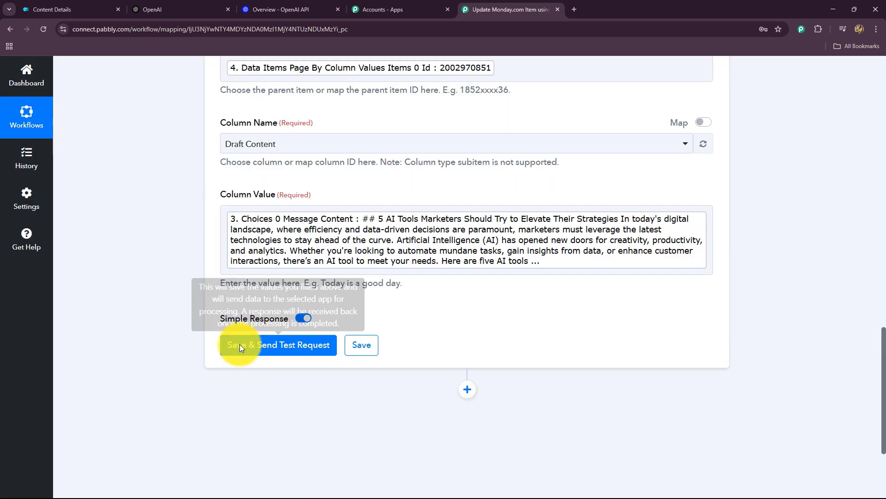
# - Save and test the update action, and check the item's Draft Content on the Content Details board
pyautogui.click(239, 346)
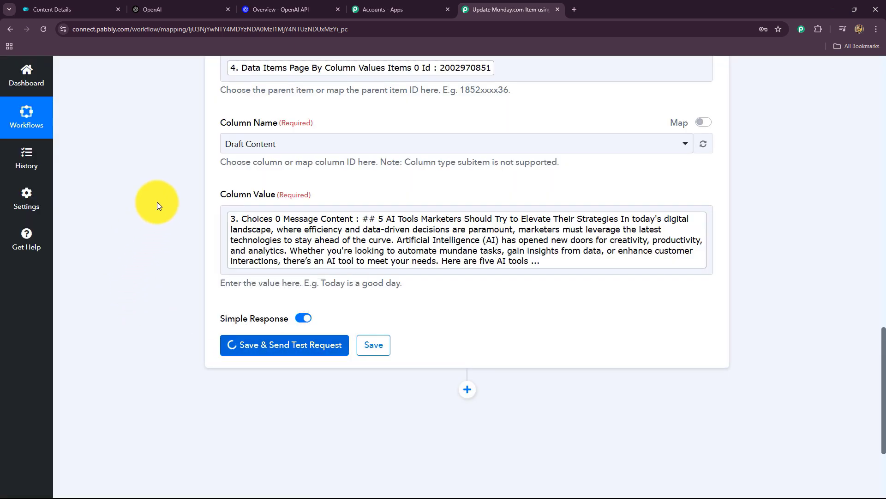
pyautogui.scroll(-2, 536, 165)
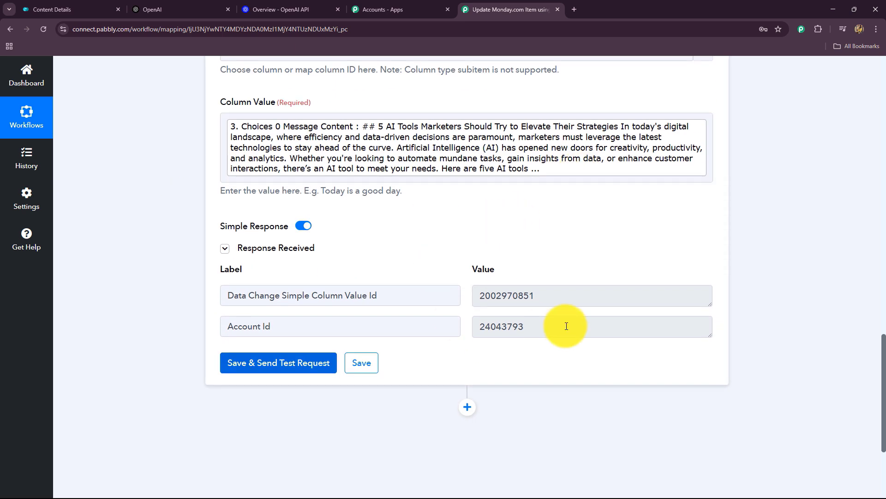
pyautogui.click(56, 7)
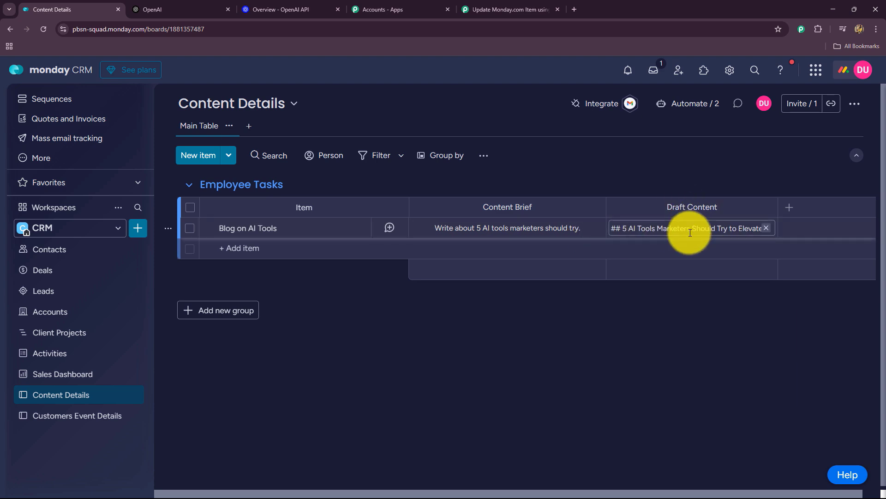
# - Open the Draft Content of the Blog on AI Tools item, read through the full text and close it
pyautogui.click(673, 228)
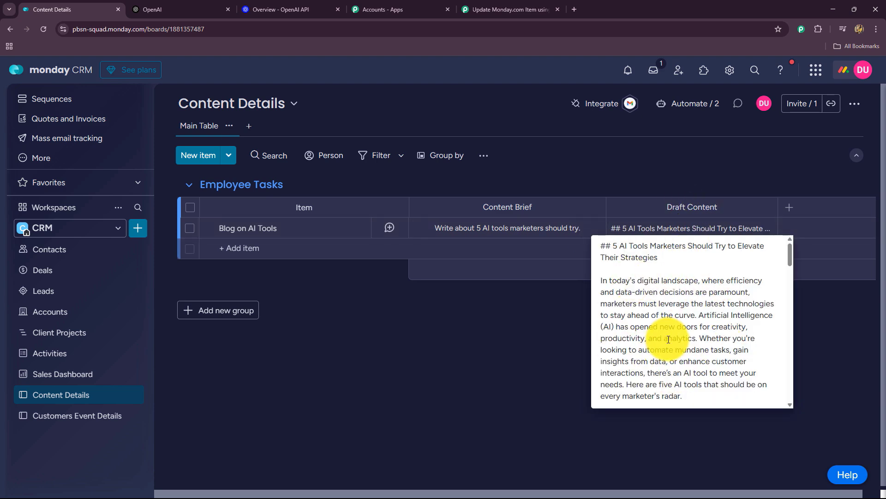
pyautogui.scroll(-15, 686, 371)
pyautogui.scroll(-3, 665, 339)
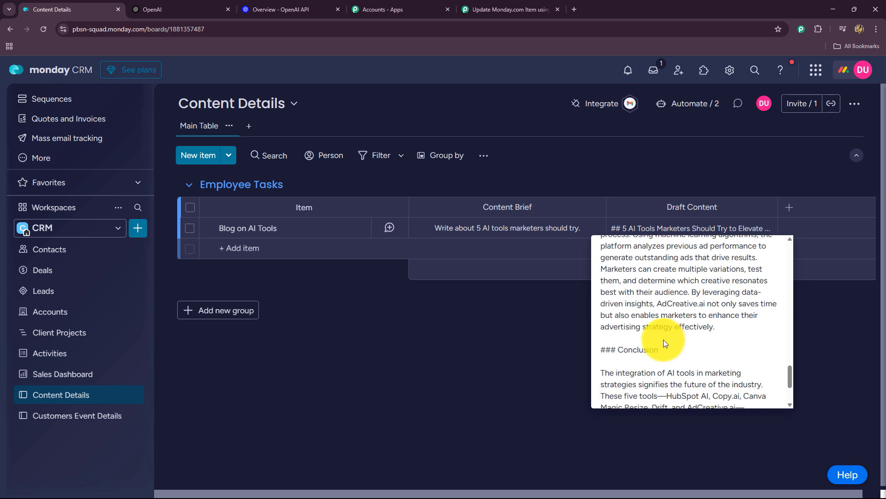
pyautogui.scroll(10, 665, 340)
pyautogui.click(554, 373)
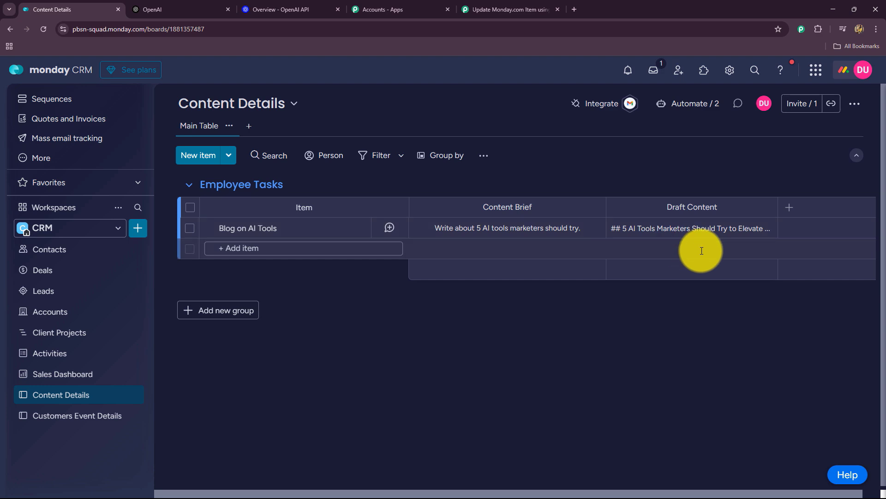
# - Switch to the Pabbly Connect workflow, collapse the Update Item Column Value action and review the sequence from trigger to last action
pyautogui.click(508, 8)
pyautogui.scroll(10, 761, 265)
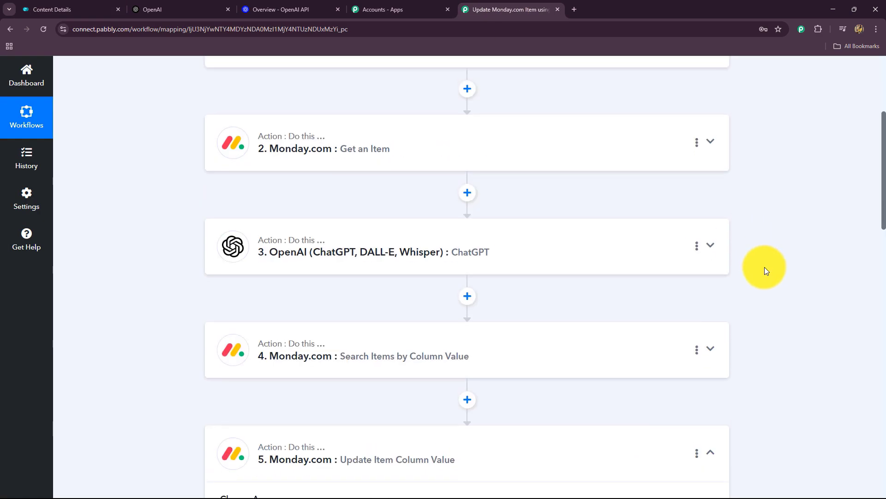
pyautogui.scroll(4, 764, 267)
pyautogui.scroll(-8, 763, 269)
pyautogui.click(718, 290)
pyautogui.scroll(4, 824, 294)
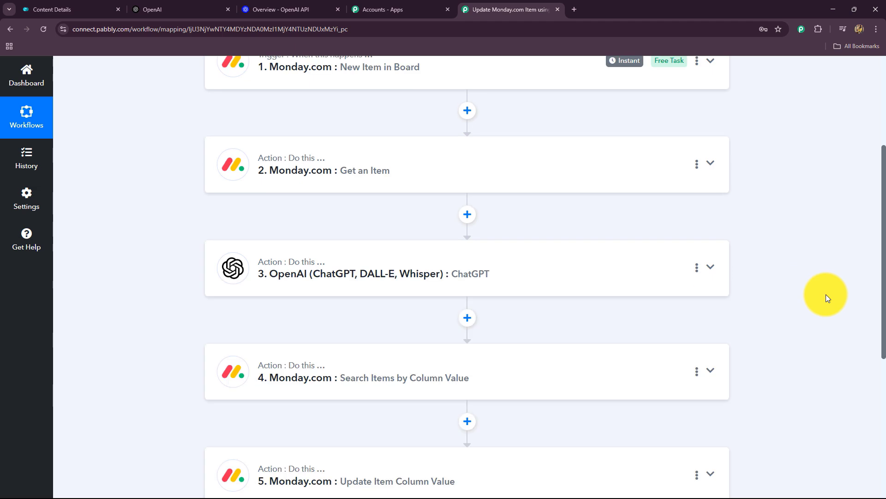
pyautogui.scroll(4, 826, 294)
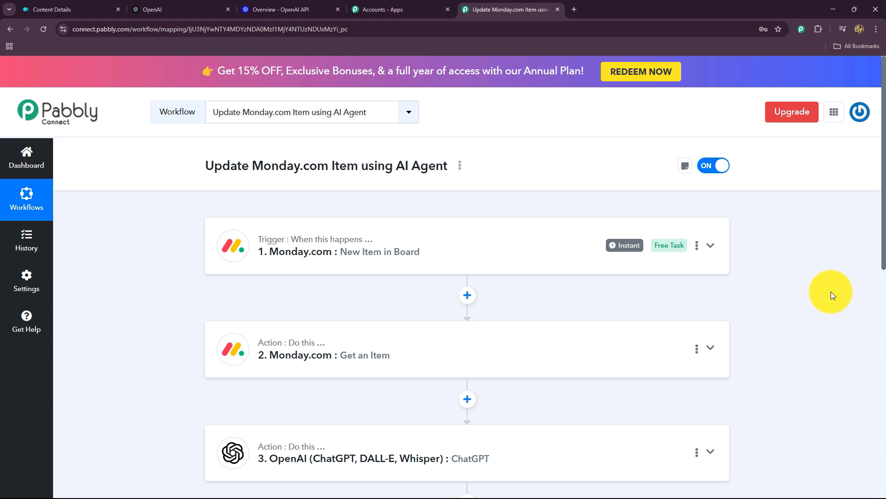
pyautogui.scroll(-6, 197, 275)
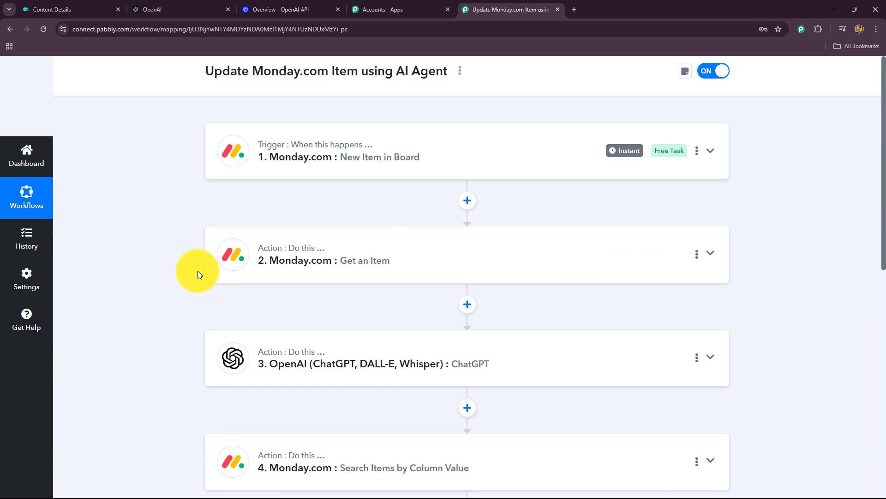
pyautogui.scroll(4, 198, 274)
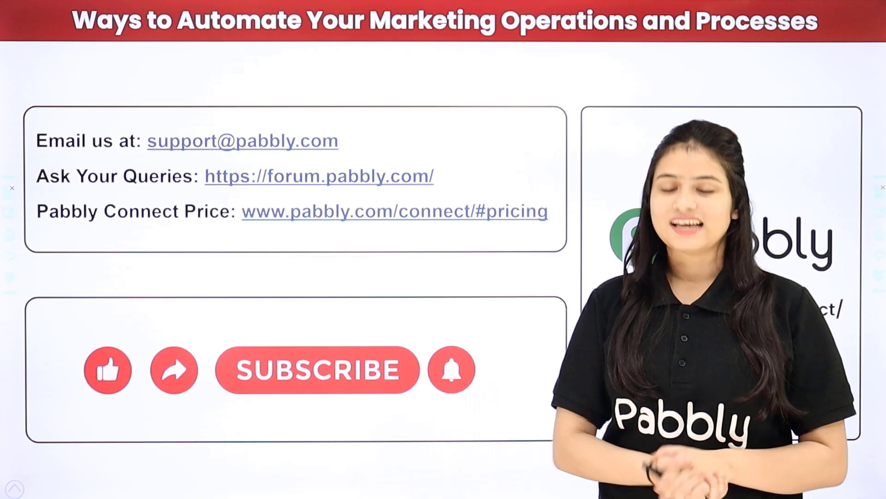